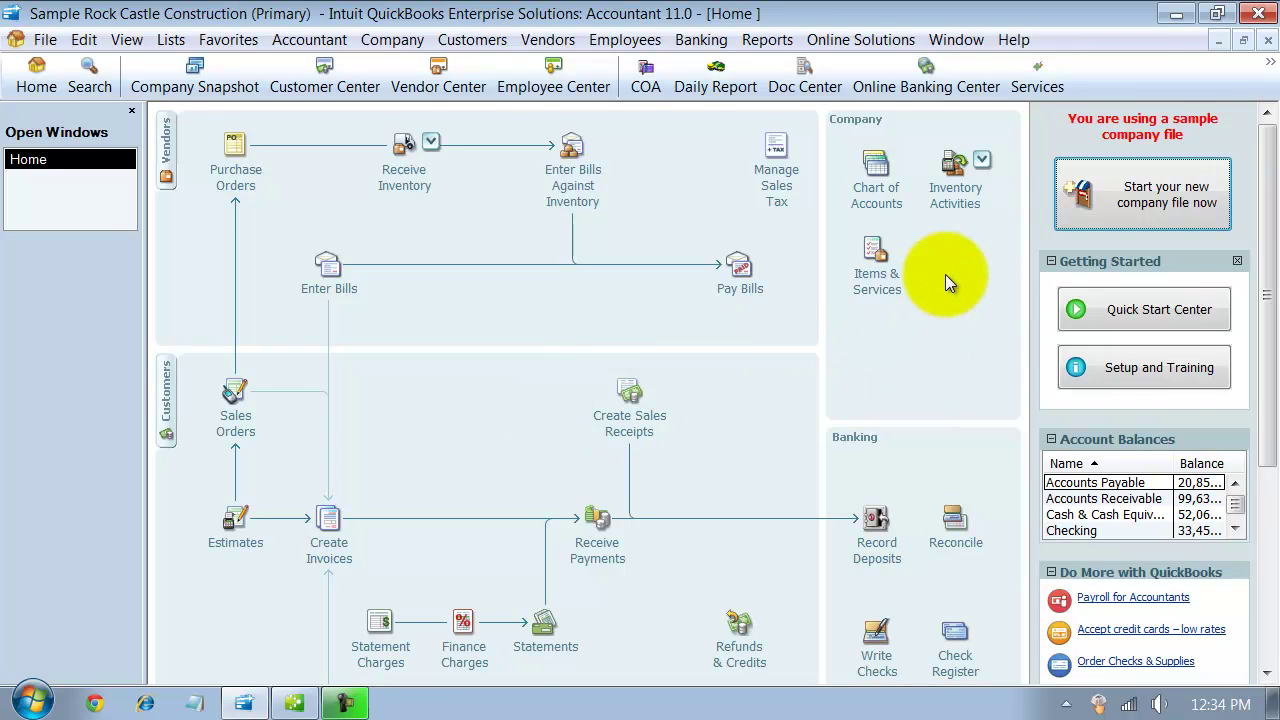
Step: Open the company's Items & Services list
click(870, 275)
click(176, 669)
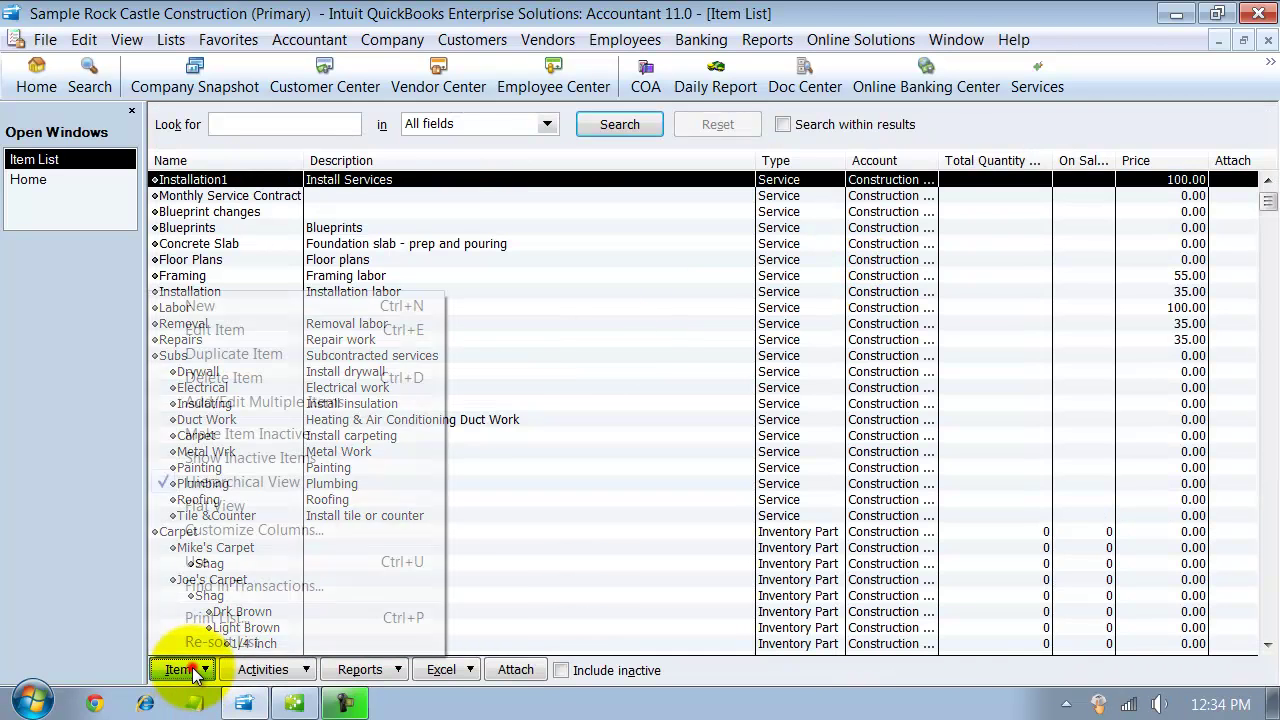
click(282, 304)
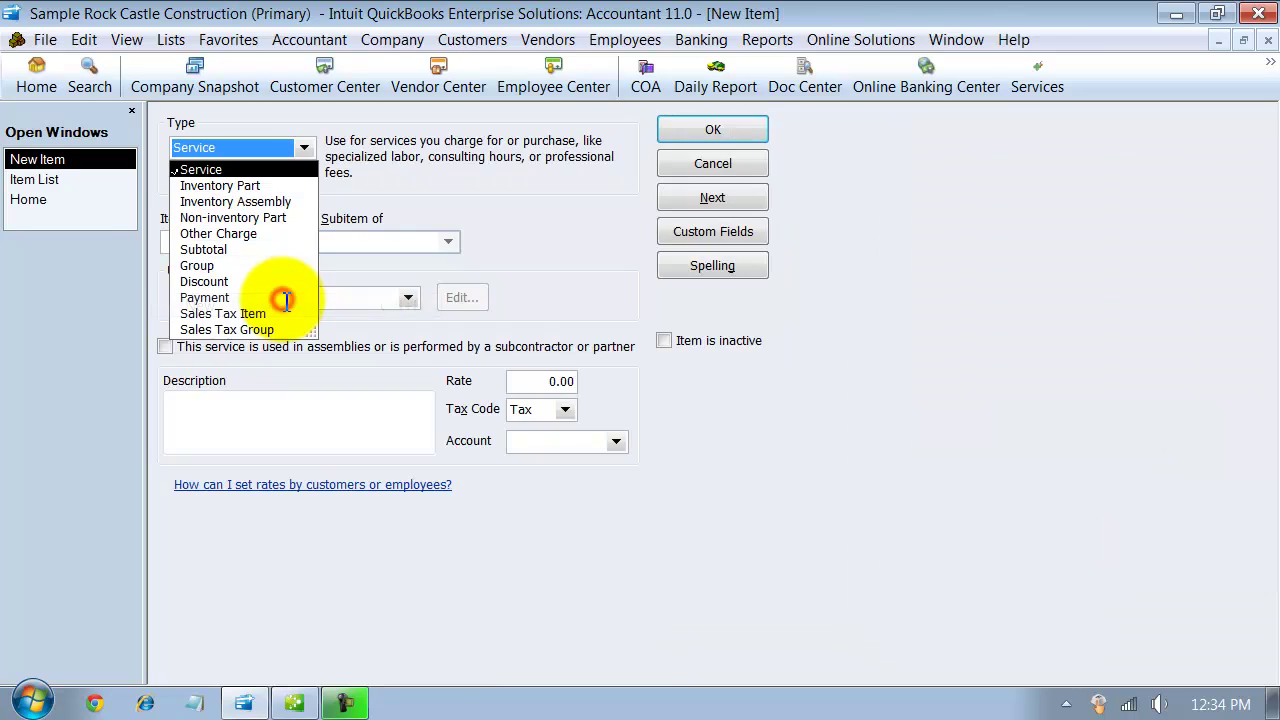
click(211, 188)
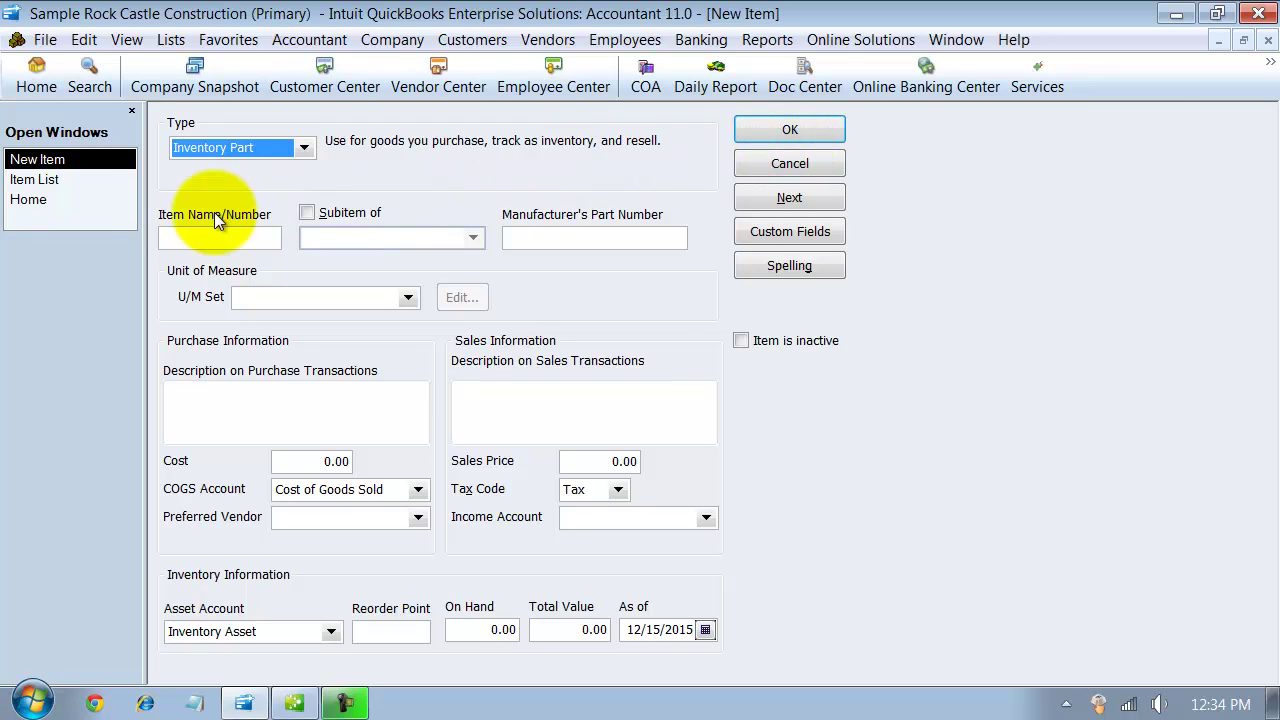
click(789, 163)
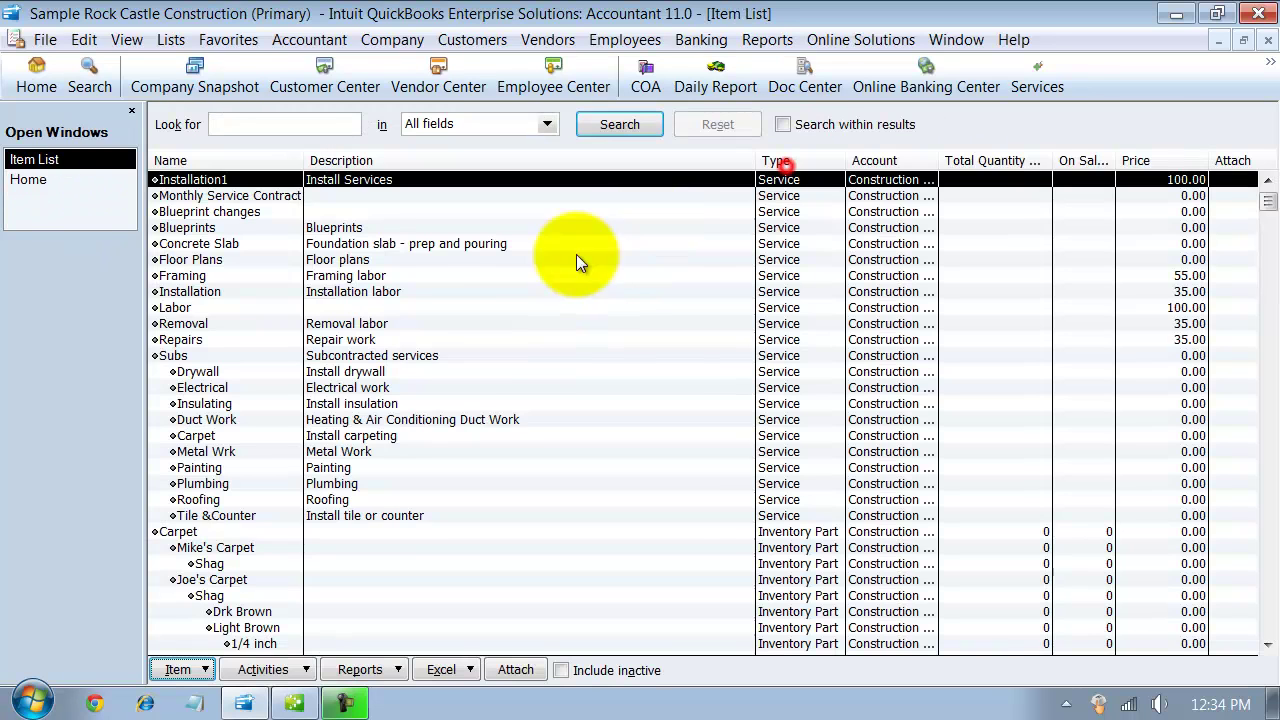
Step: Open the Shag item under Joe's Carpet for editing, check which item types it can be changed to, and cancel
scroll(520, 540, down, 1)
click(228, 535)
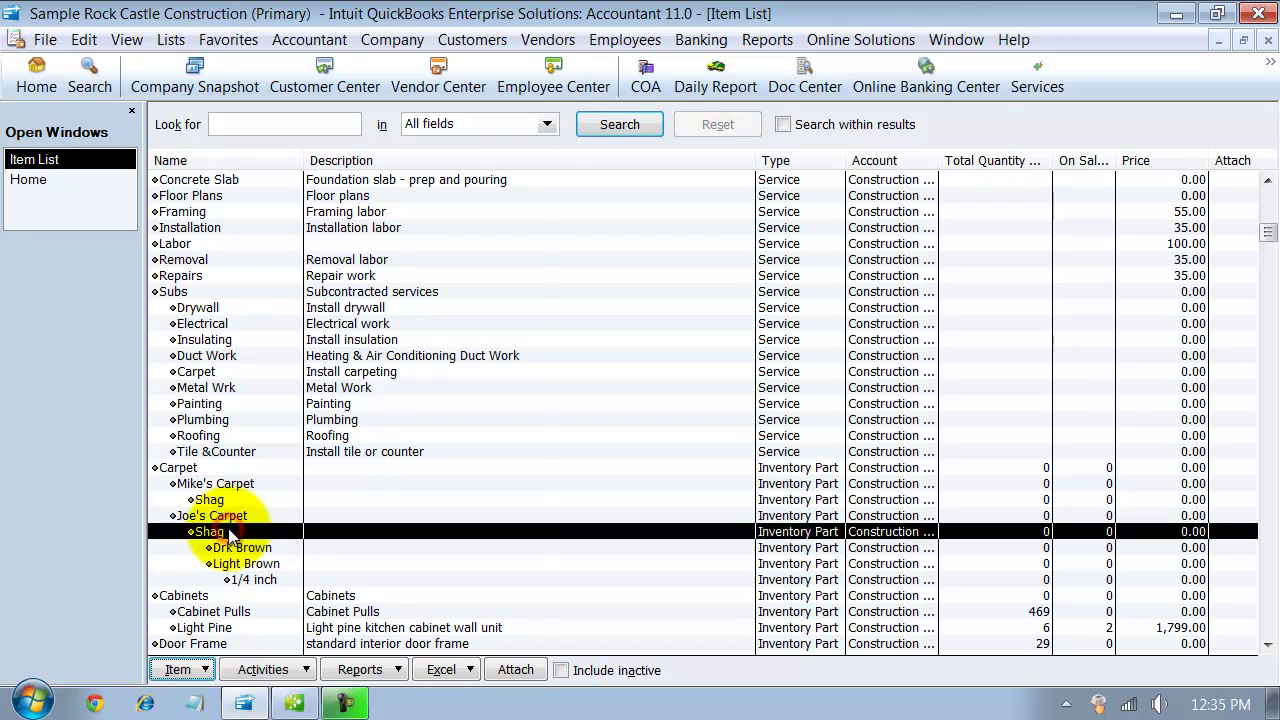
right_click(228, 535)
click(307, 242)
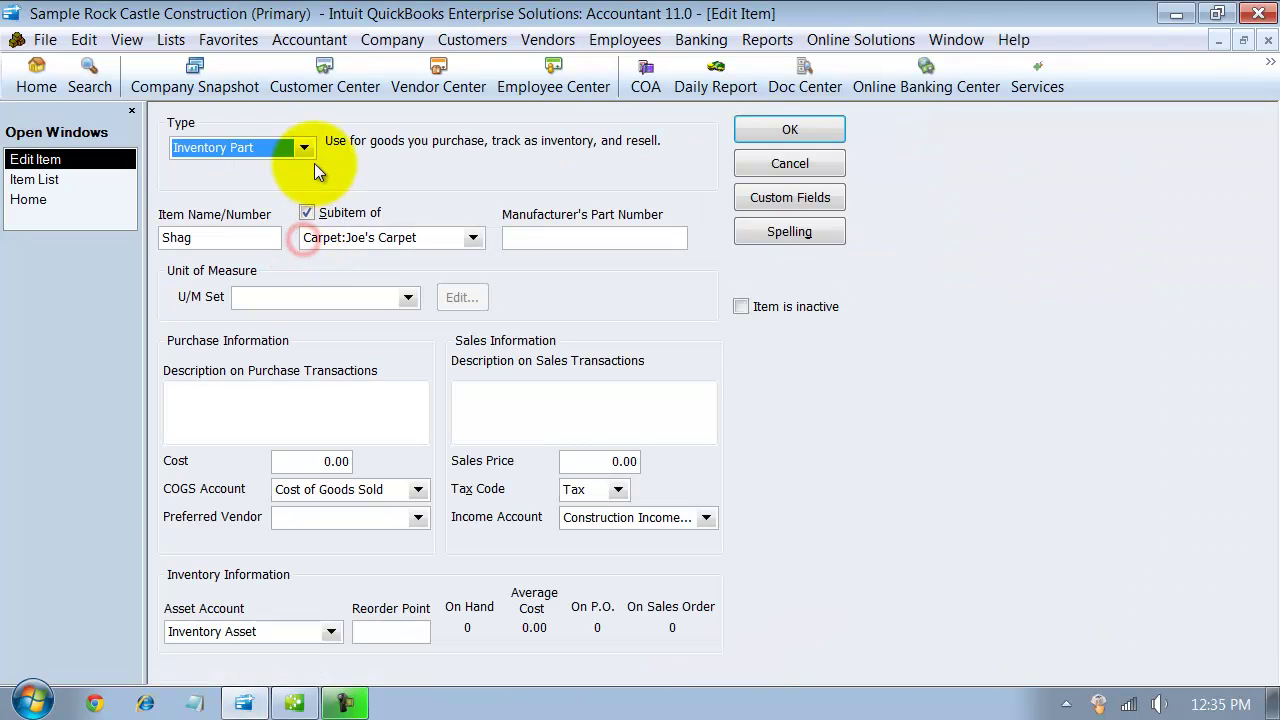
click(303, 147)
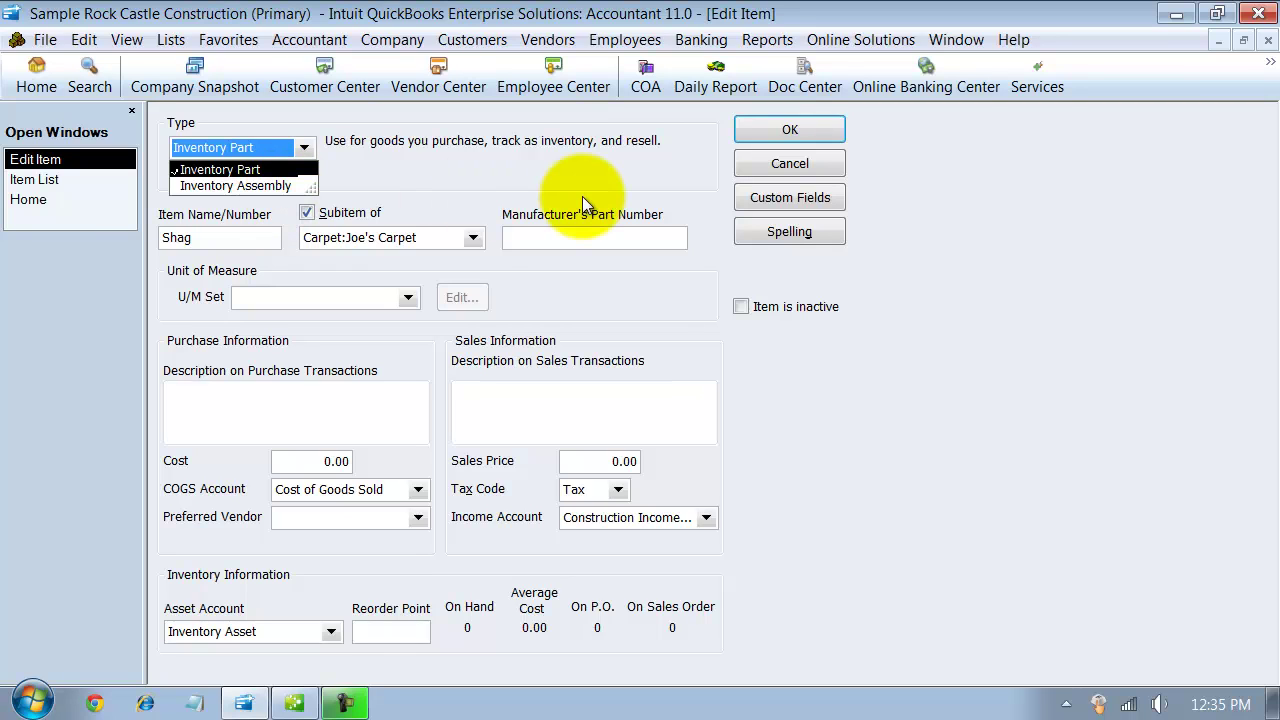
click(818, 168)
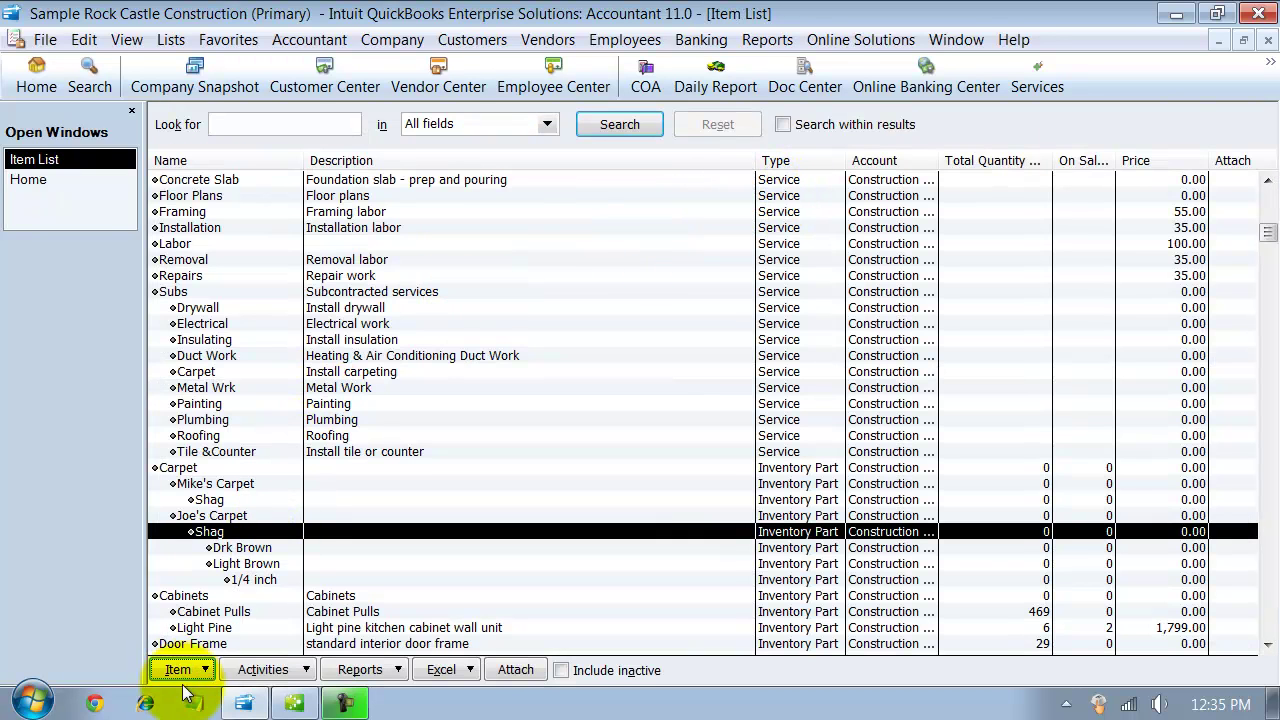
Step: Create a new item of type Inventory Part and name it Gadget A
click(178, 669)
click(222, 306)
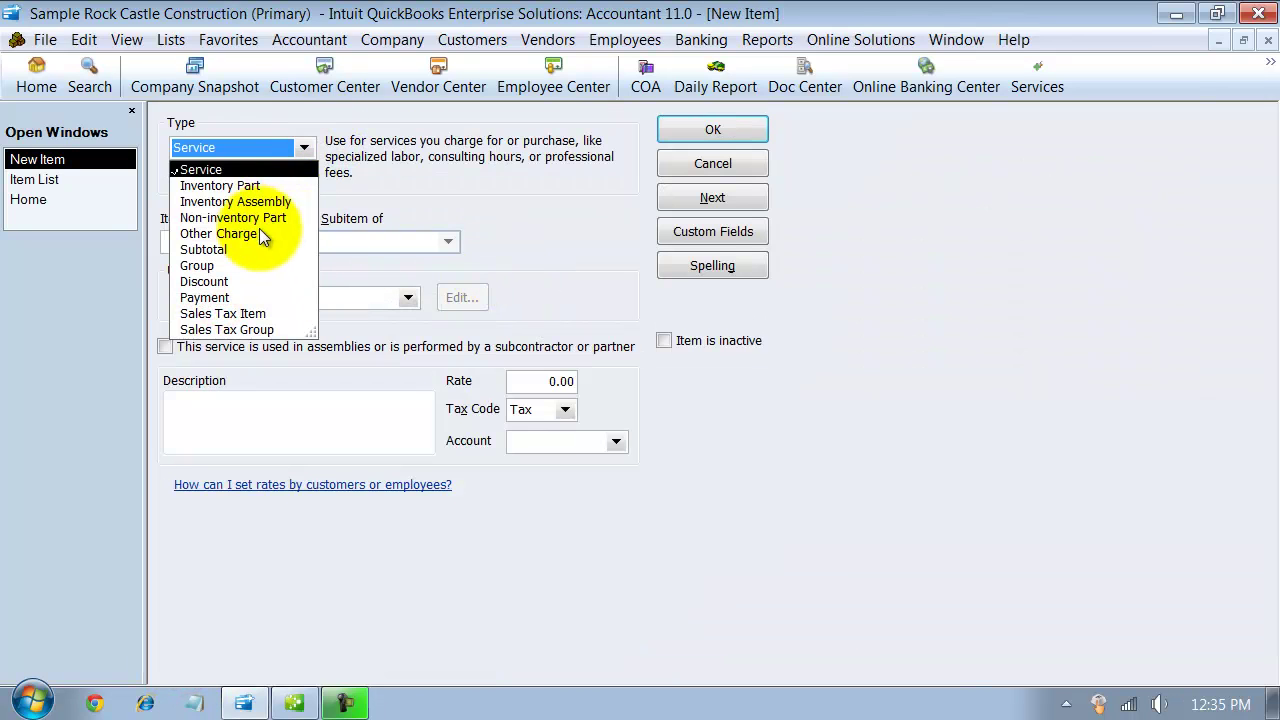
click(232, 186)
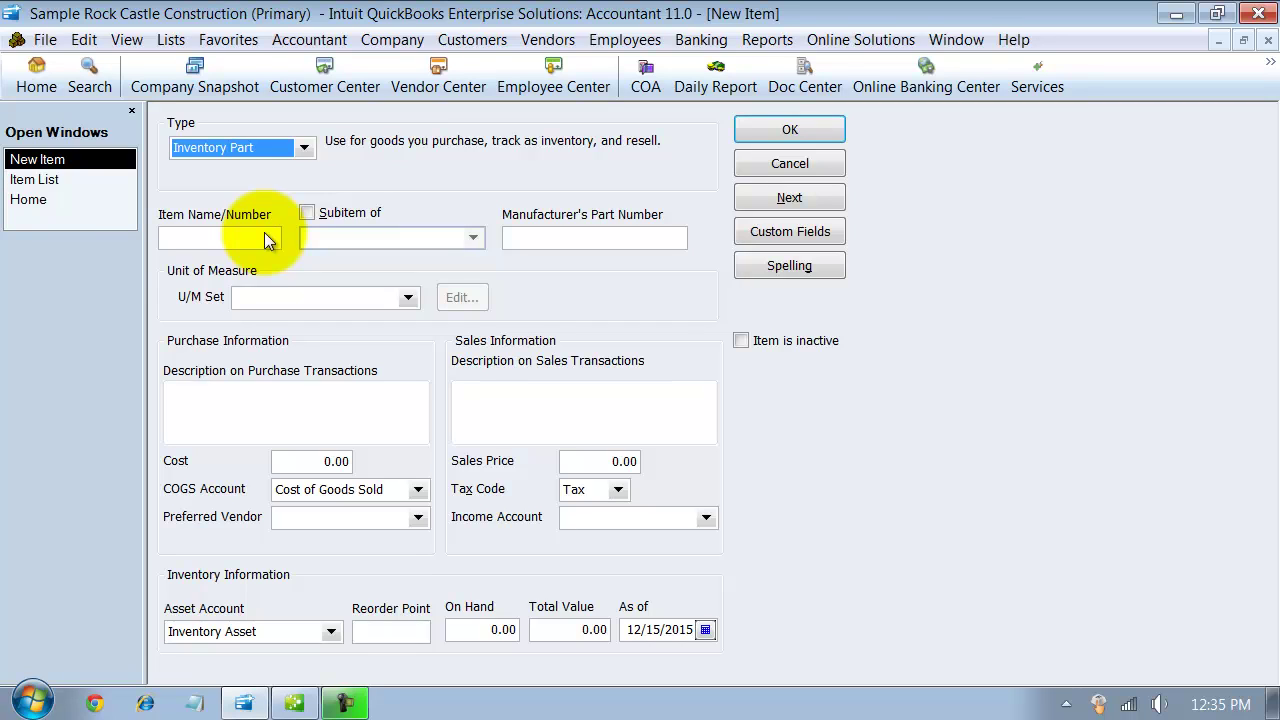
click(256, 237)
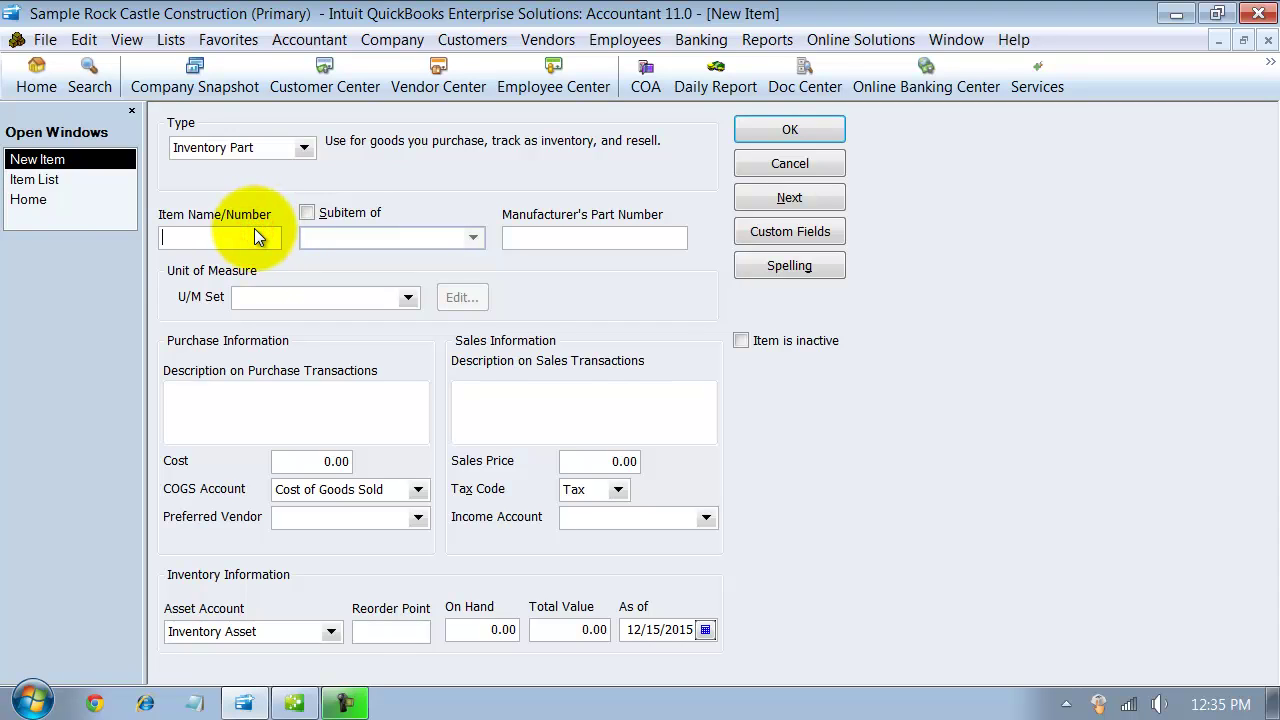
text(Gl)
text(adget)
text( ABC)
key(BackSpace)
key(BackSpace)
key(Tab)
click(306, 212)
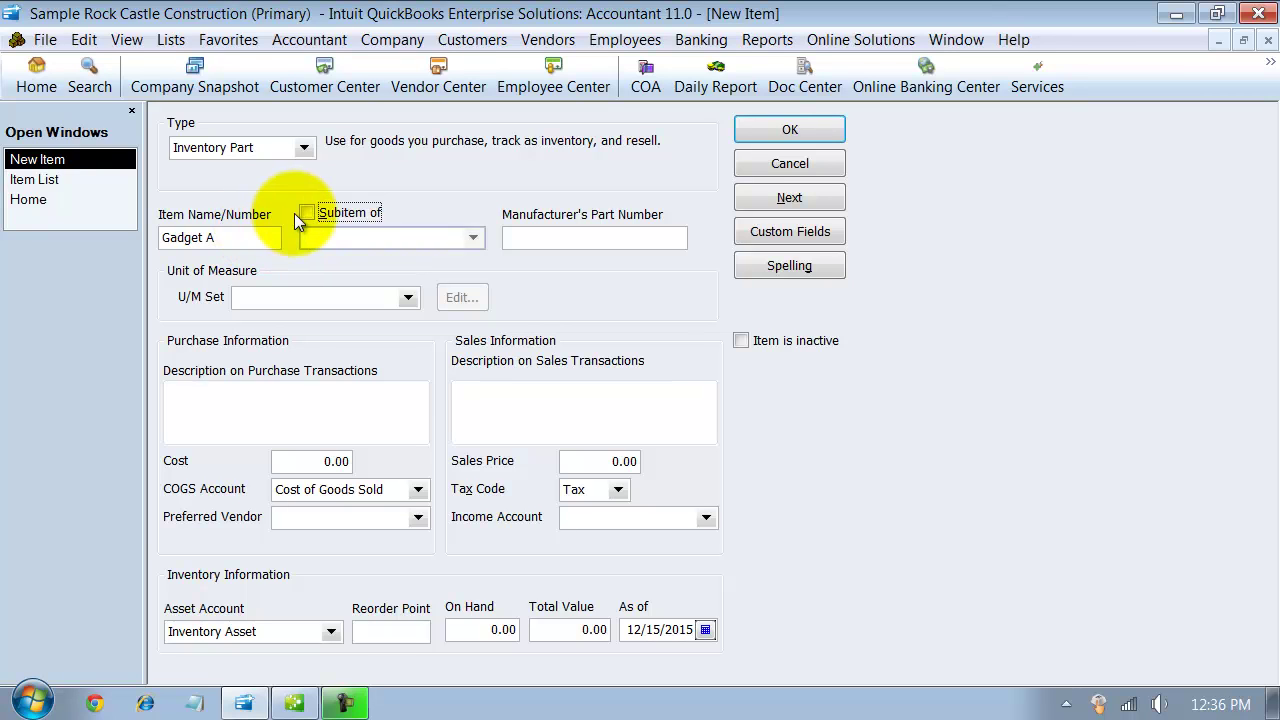
click(471, 237)
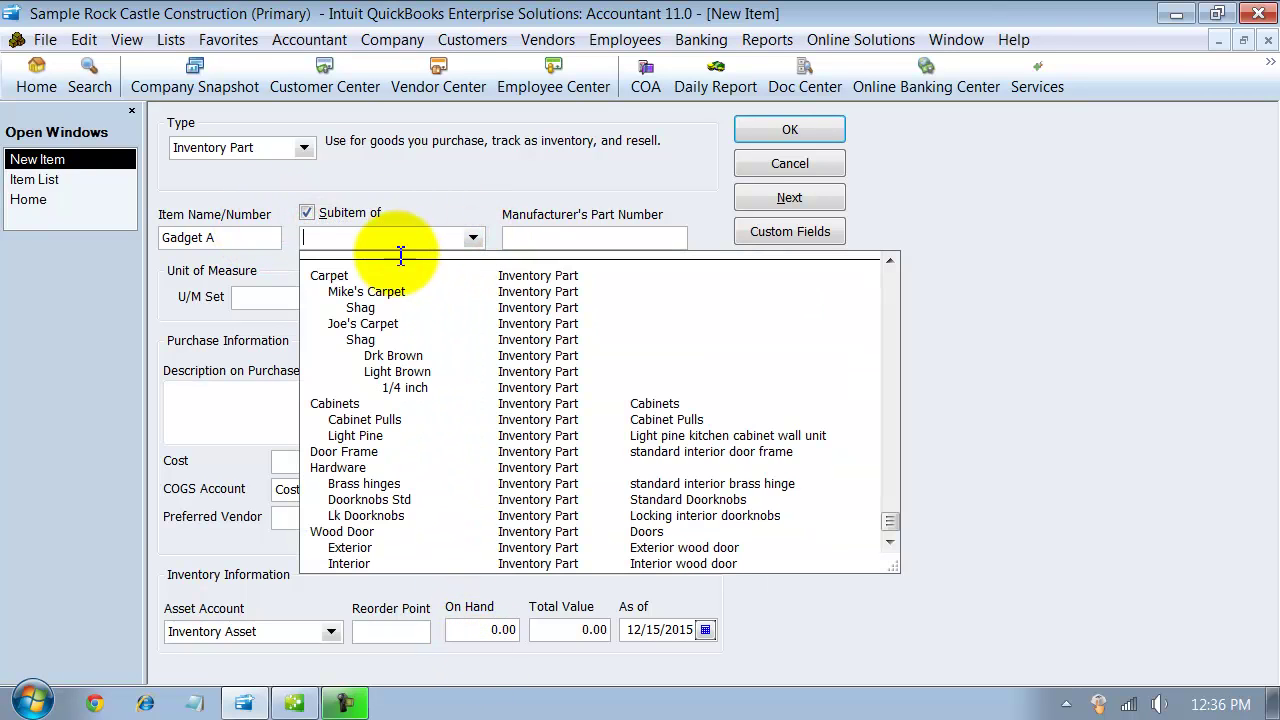
click(306, 213)
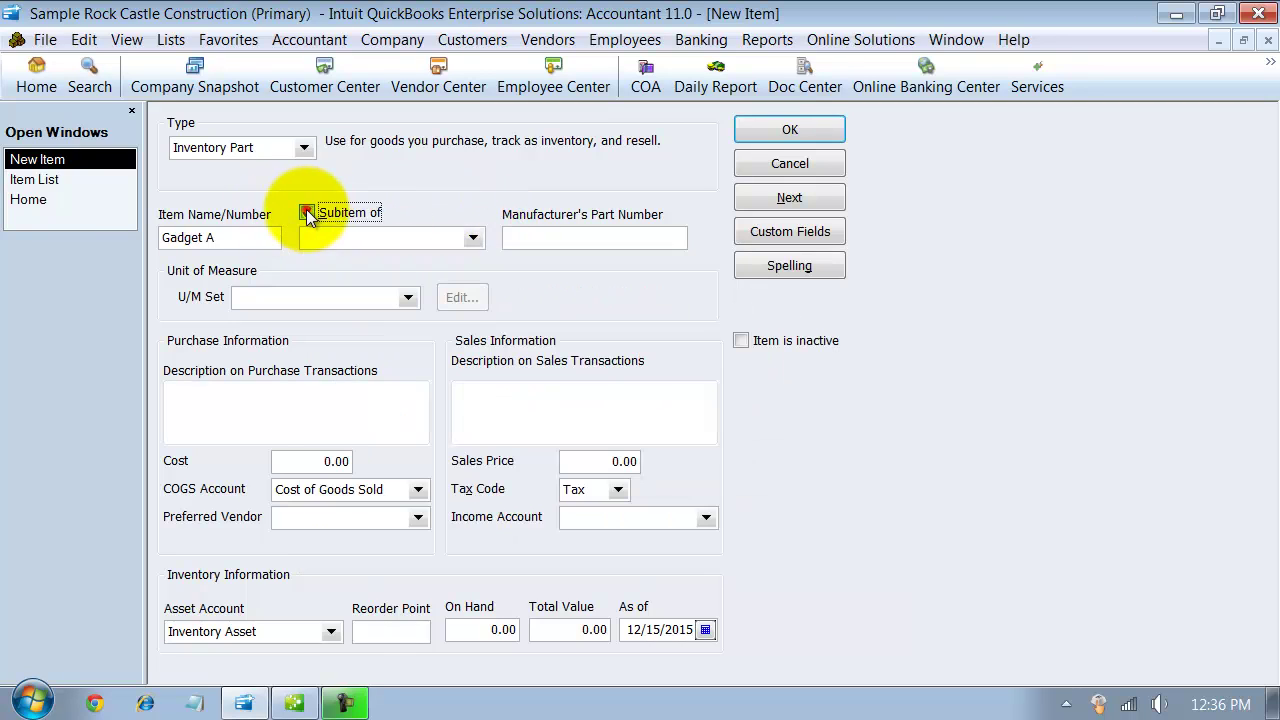
click(530, 240)
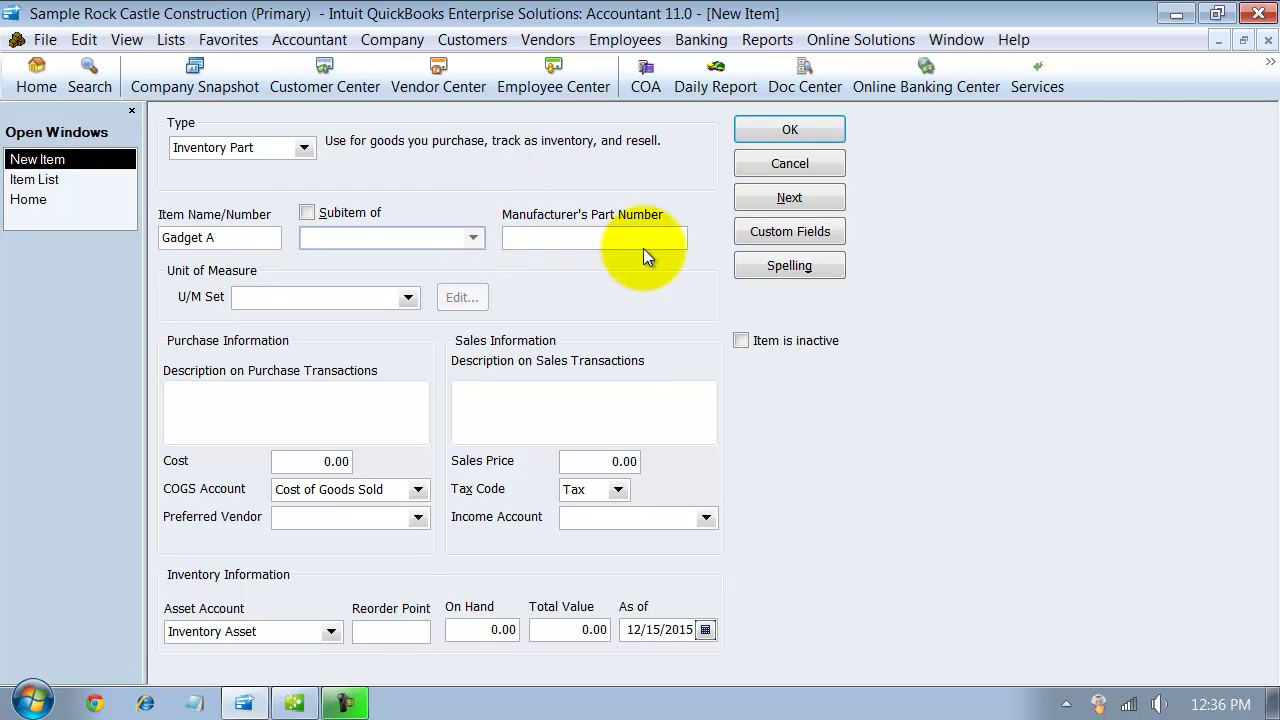
click(520, 242)
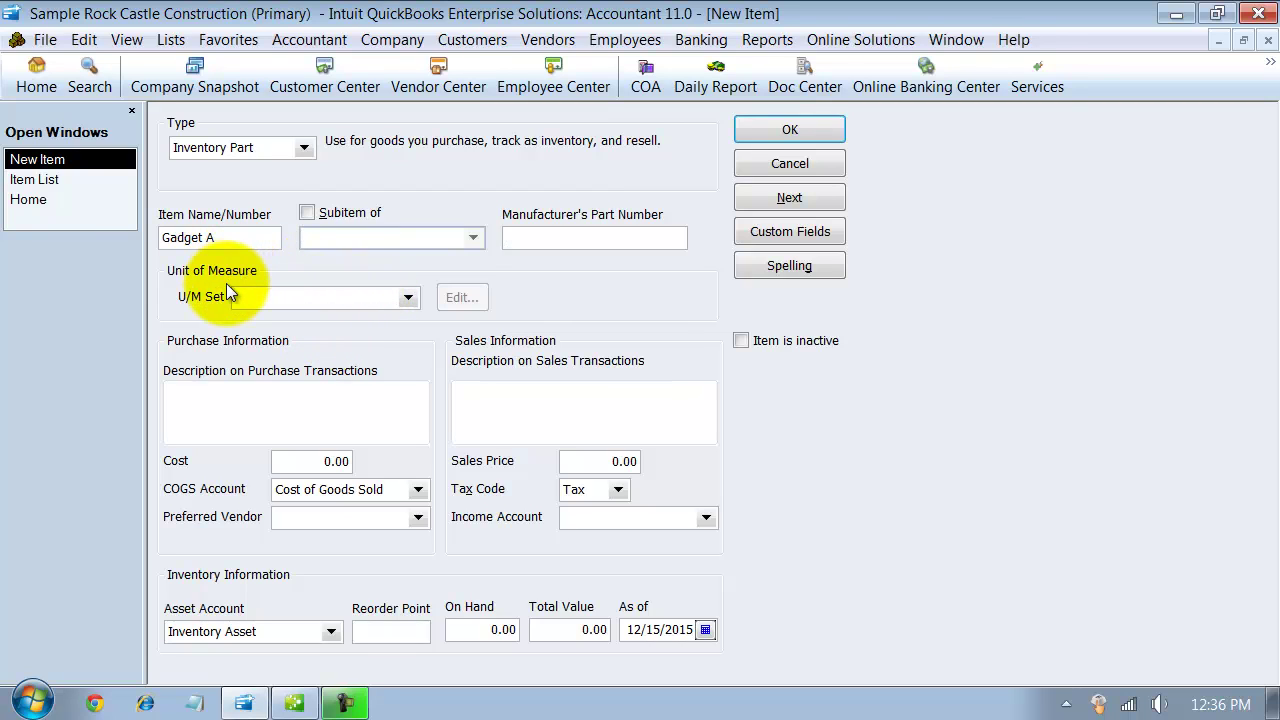
Step: Enter "Gadget A" as the description on purchase transactions and set the cost to 15
click(255, 427)
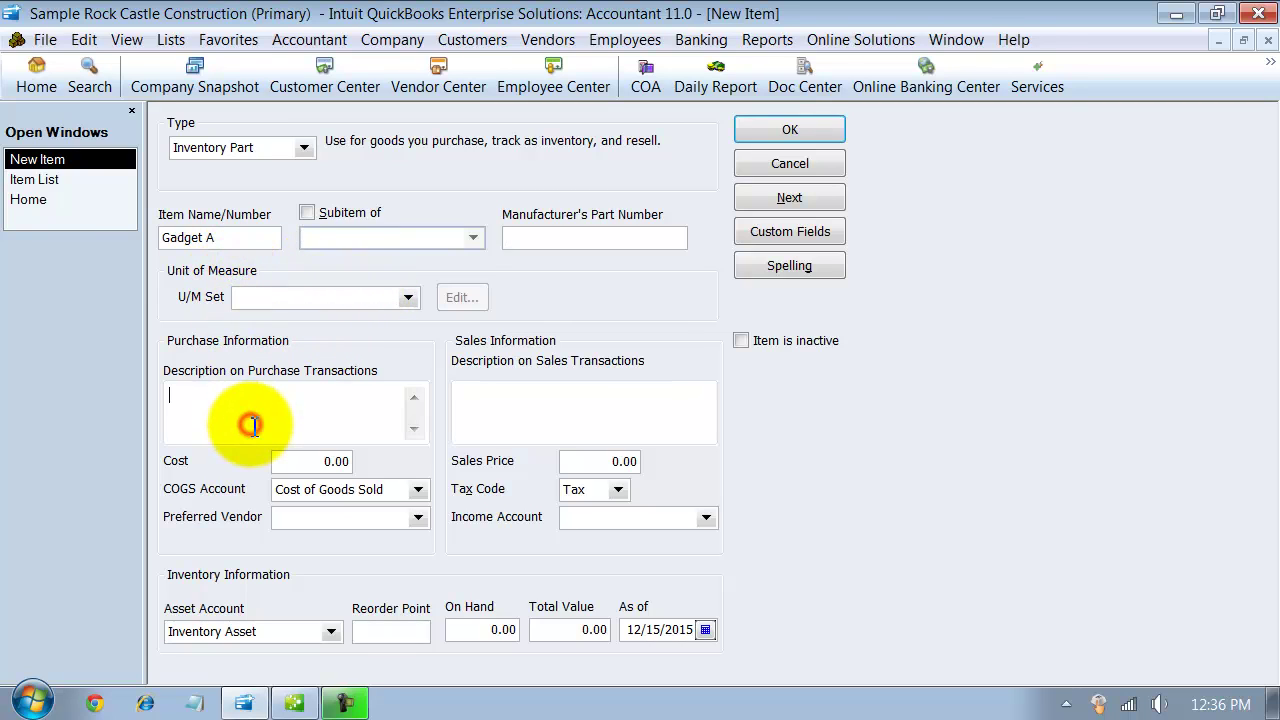
text(Gadget A)
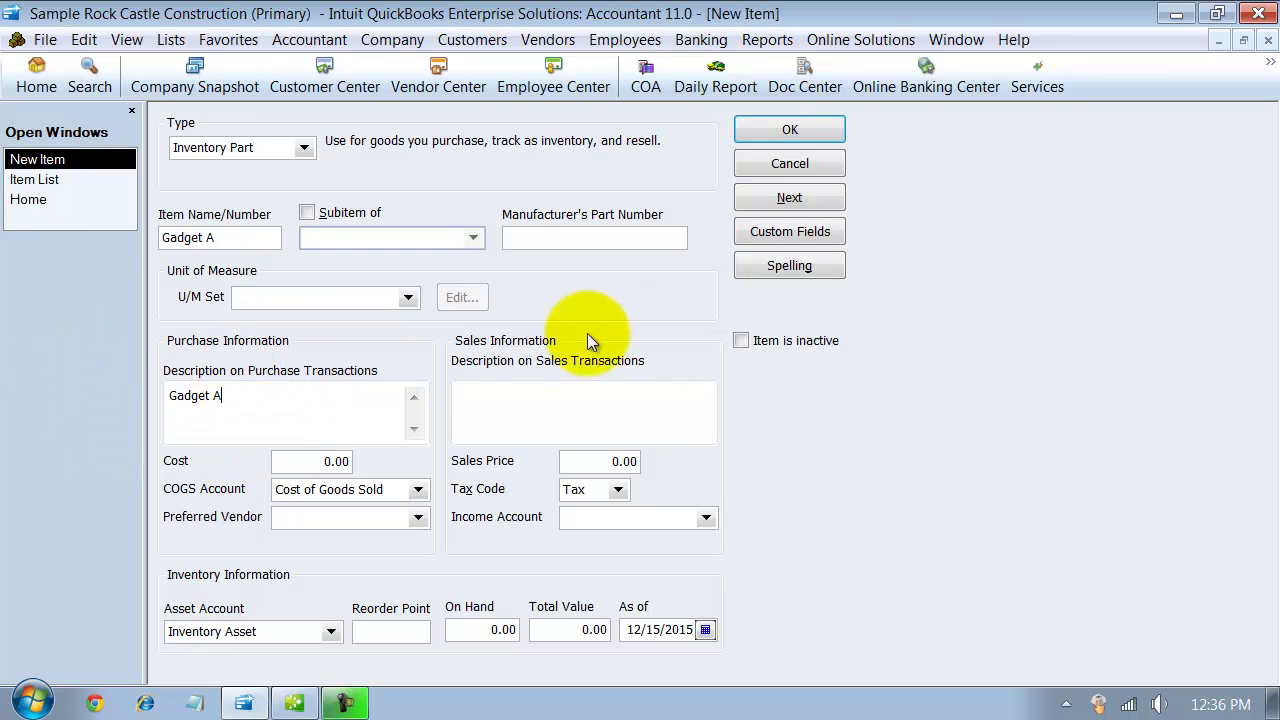
click(326, 460)
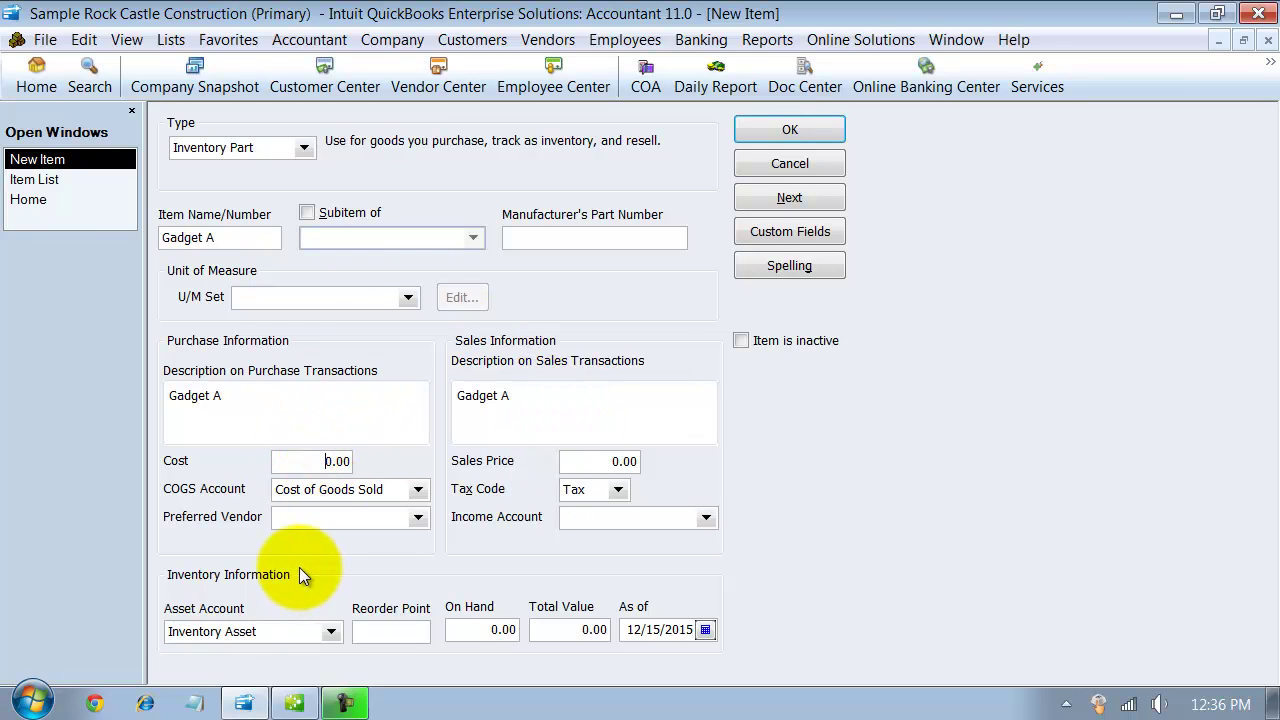
double_click(300, 460)
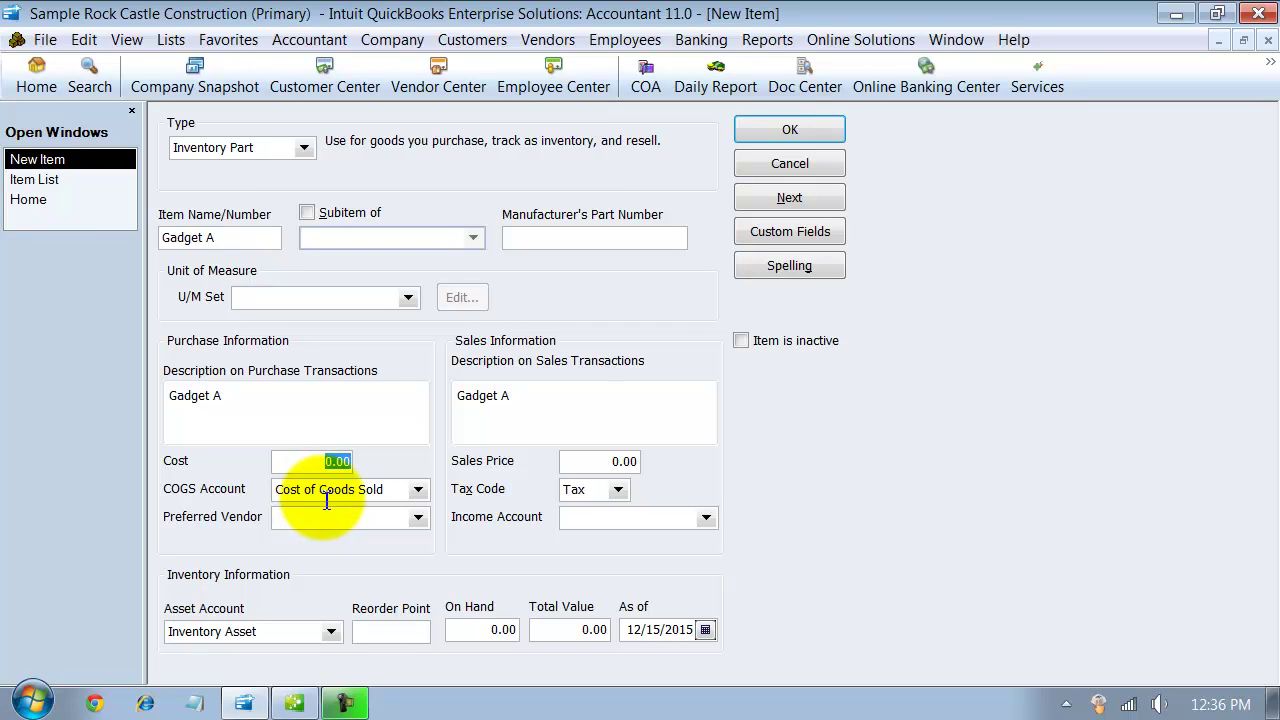
text(15)
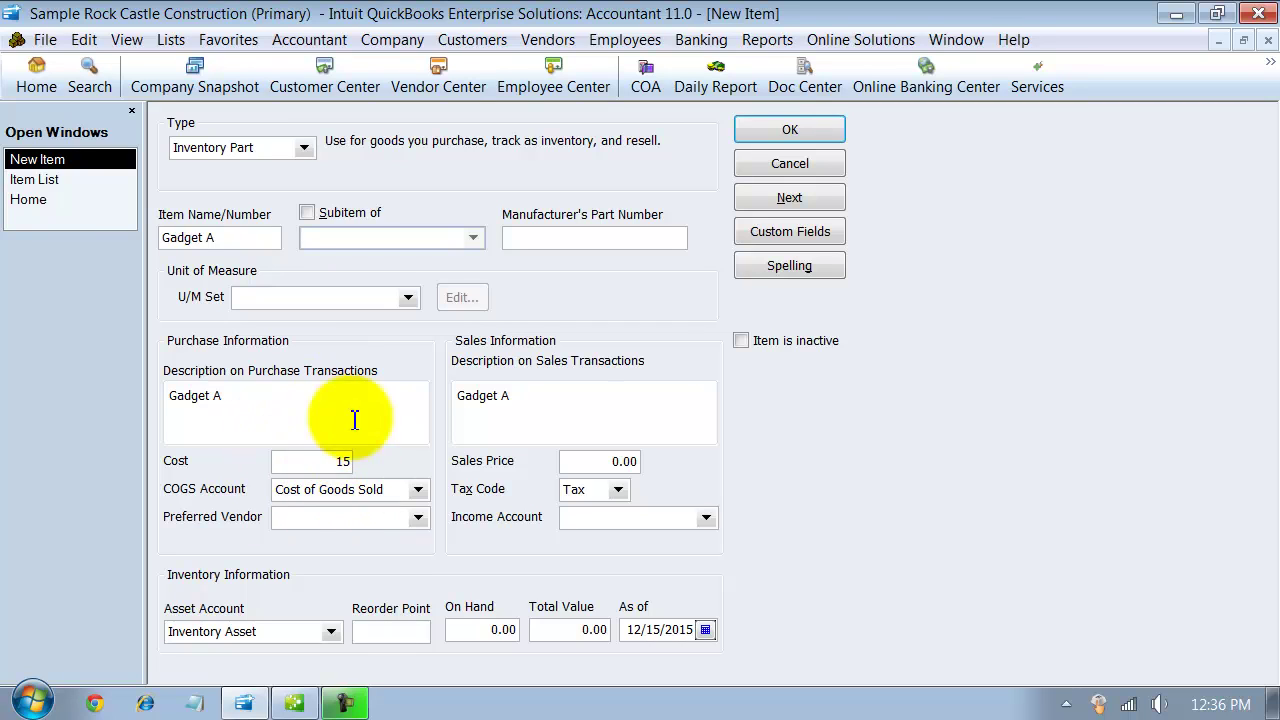
key(Tab)
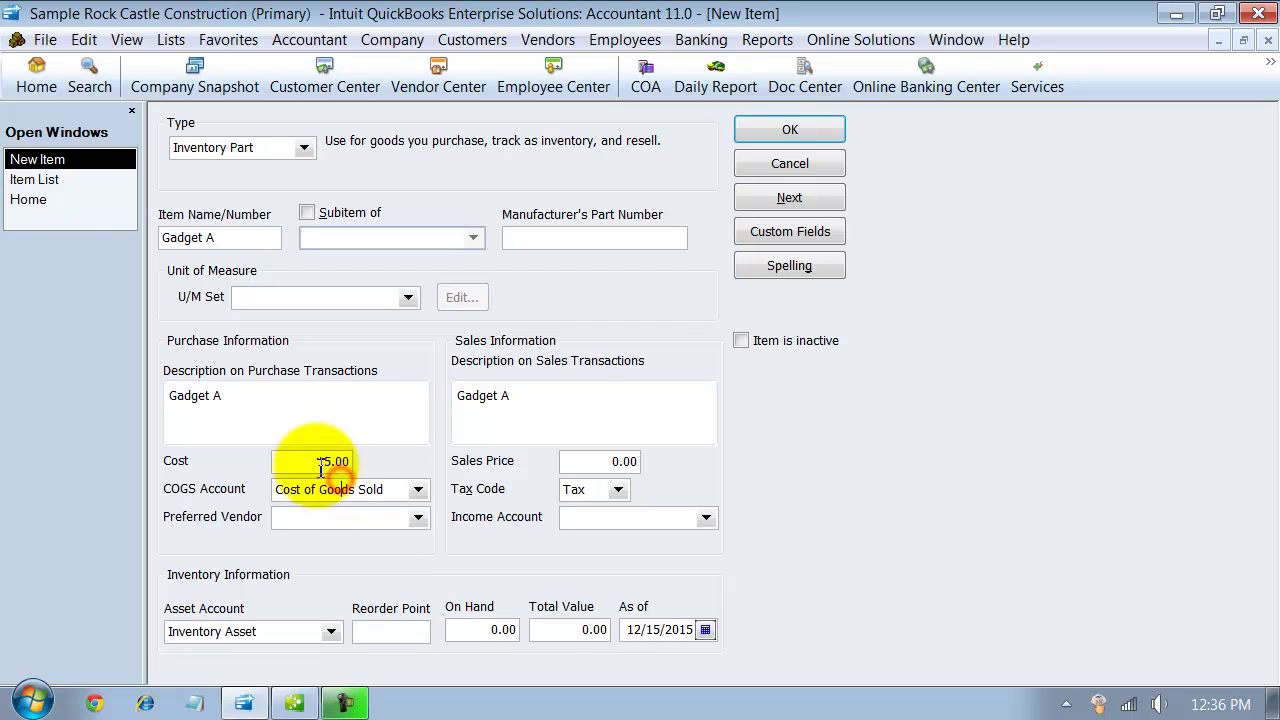
click(372, 488)
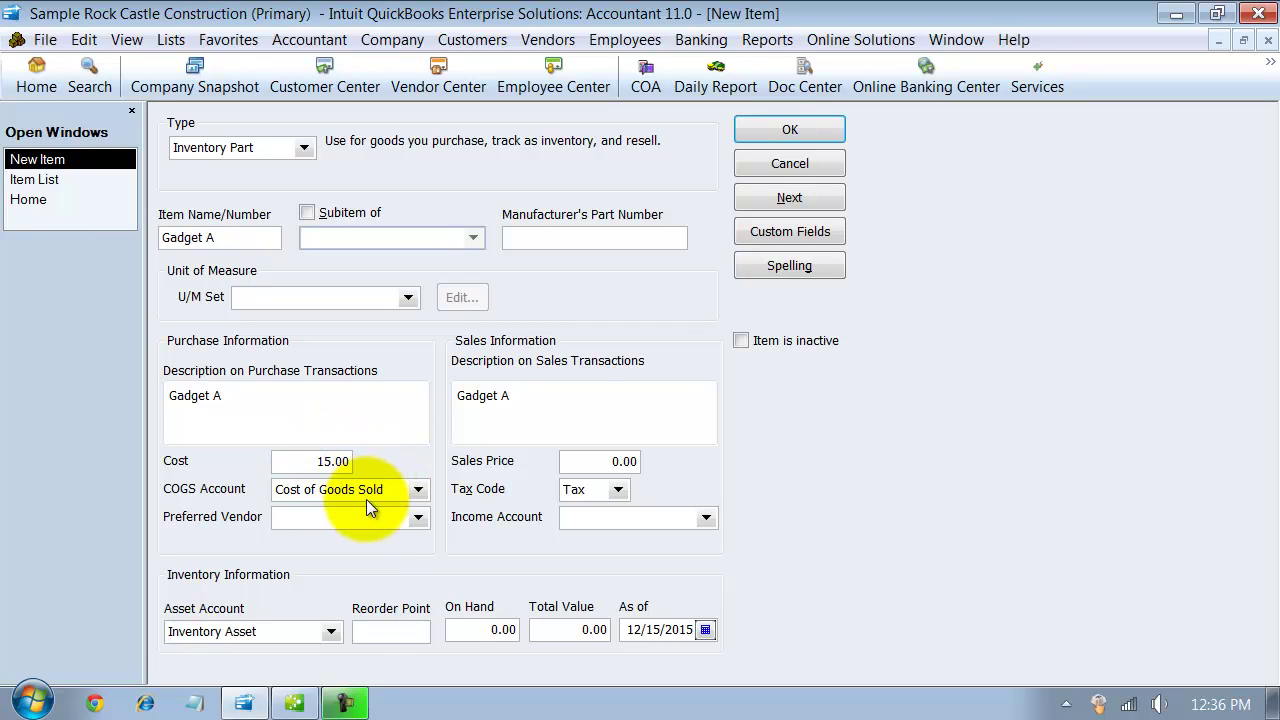
click(308, 463)
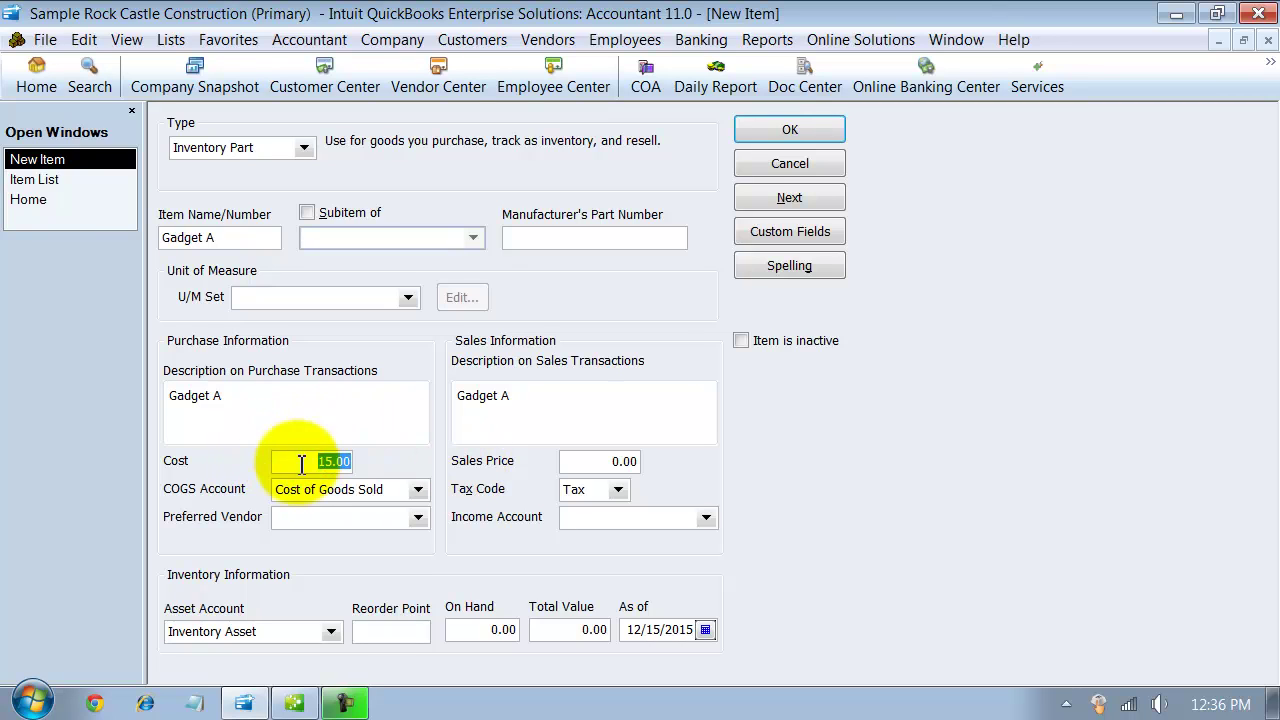
Step: Assign Job Materials under Job Expenses as the COGS account and Daigle Lighting as the preferred vendor
click(420, 490)
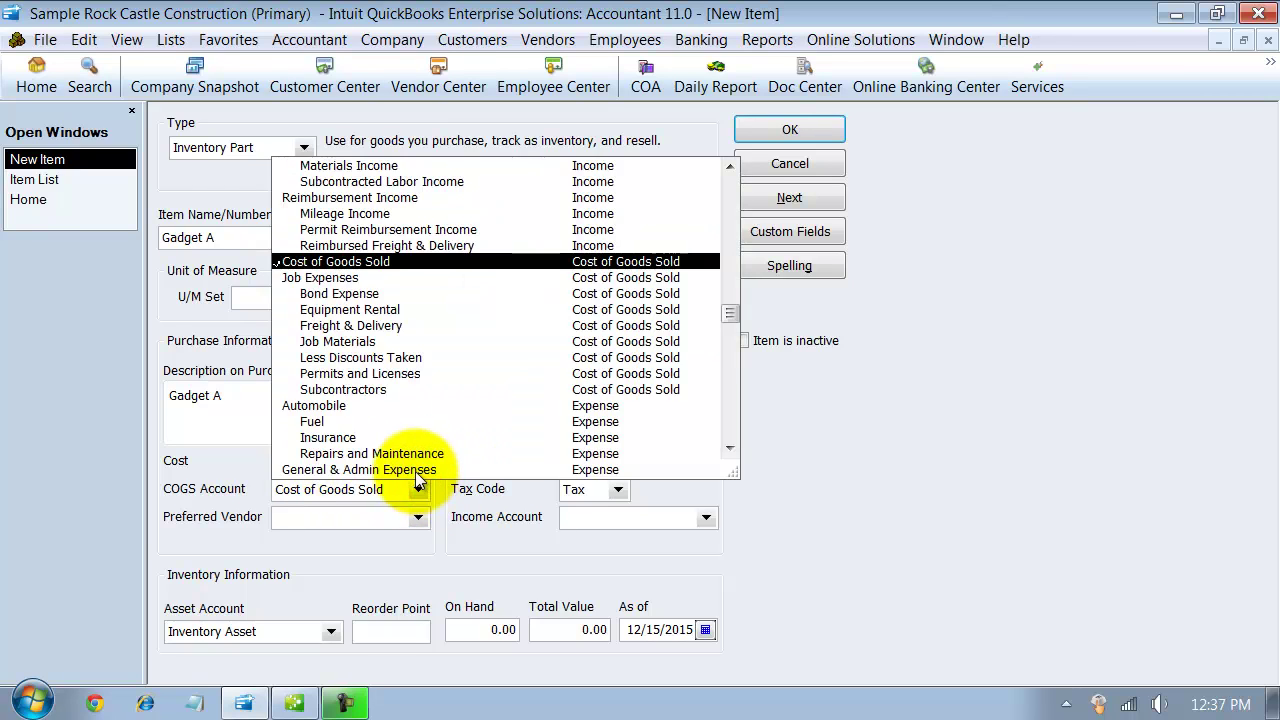
click(354, 345)
click(358, 516)
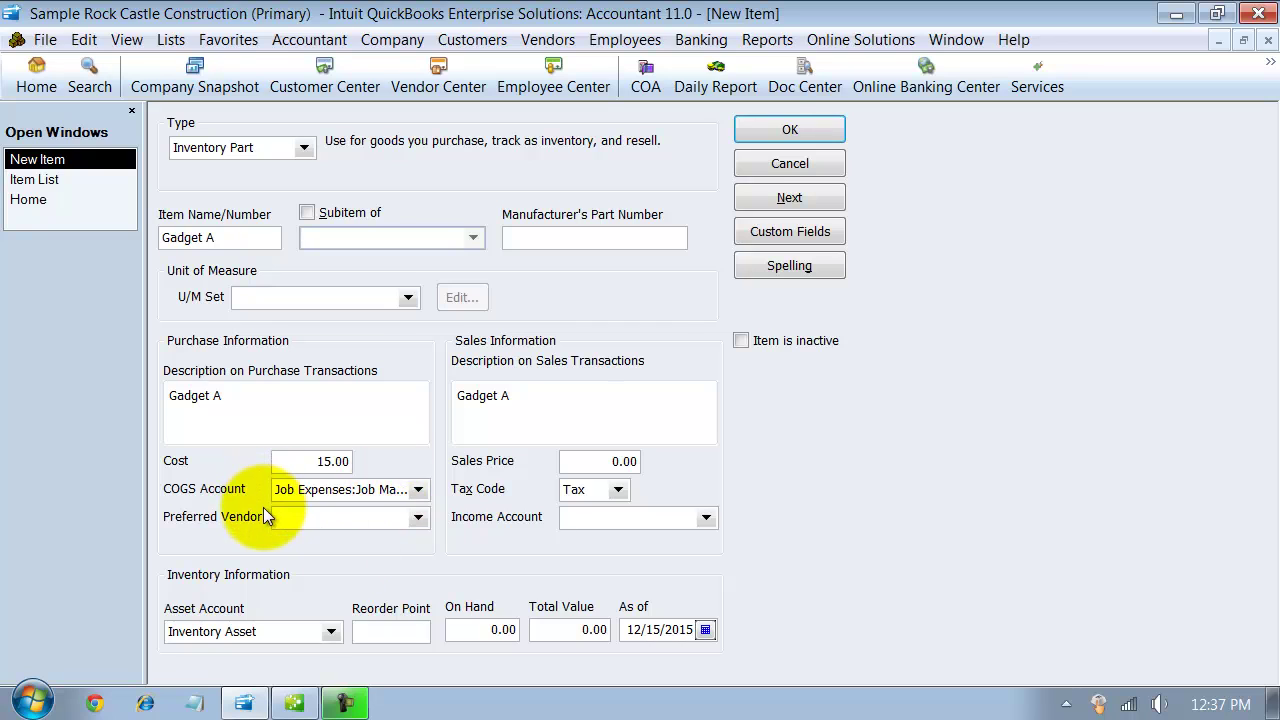
click(416, 518)
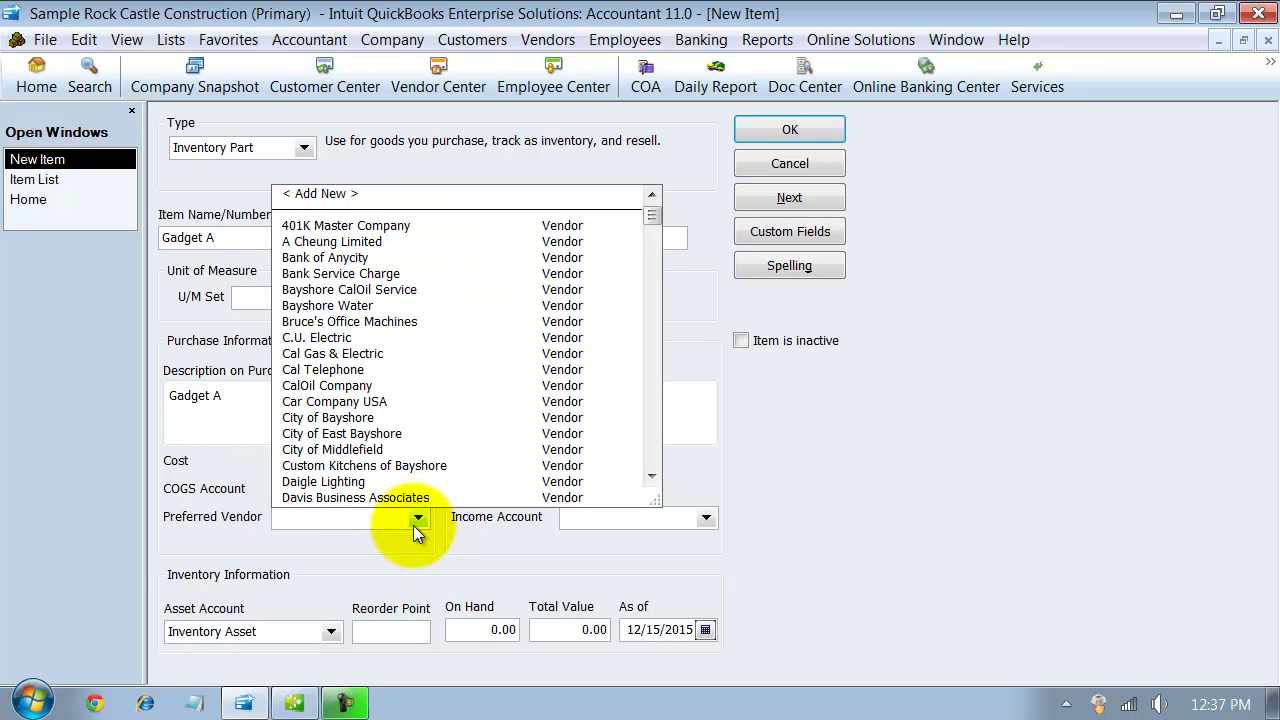
click(348, 483)
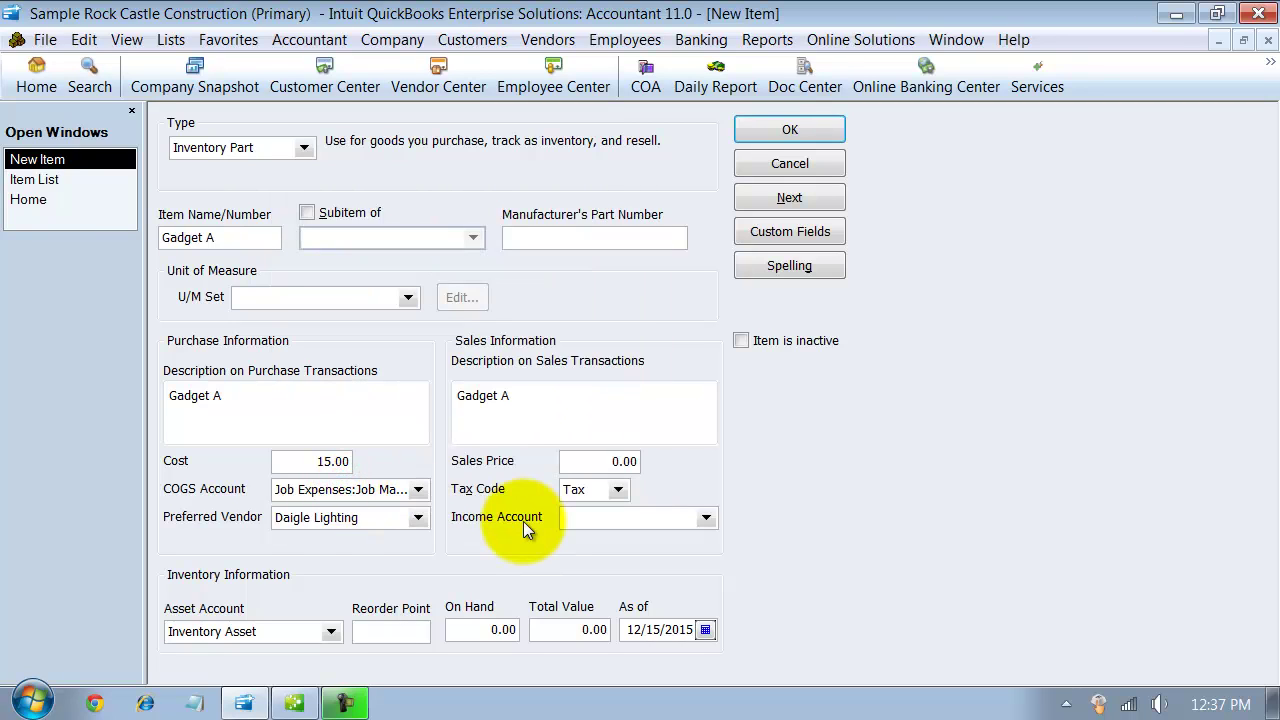
Step: Set the sales price to 45 and assign Materials Income under Construction Income as the income account
click(612, 461)
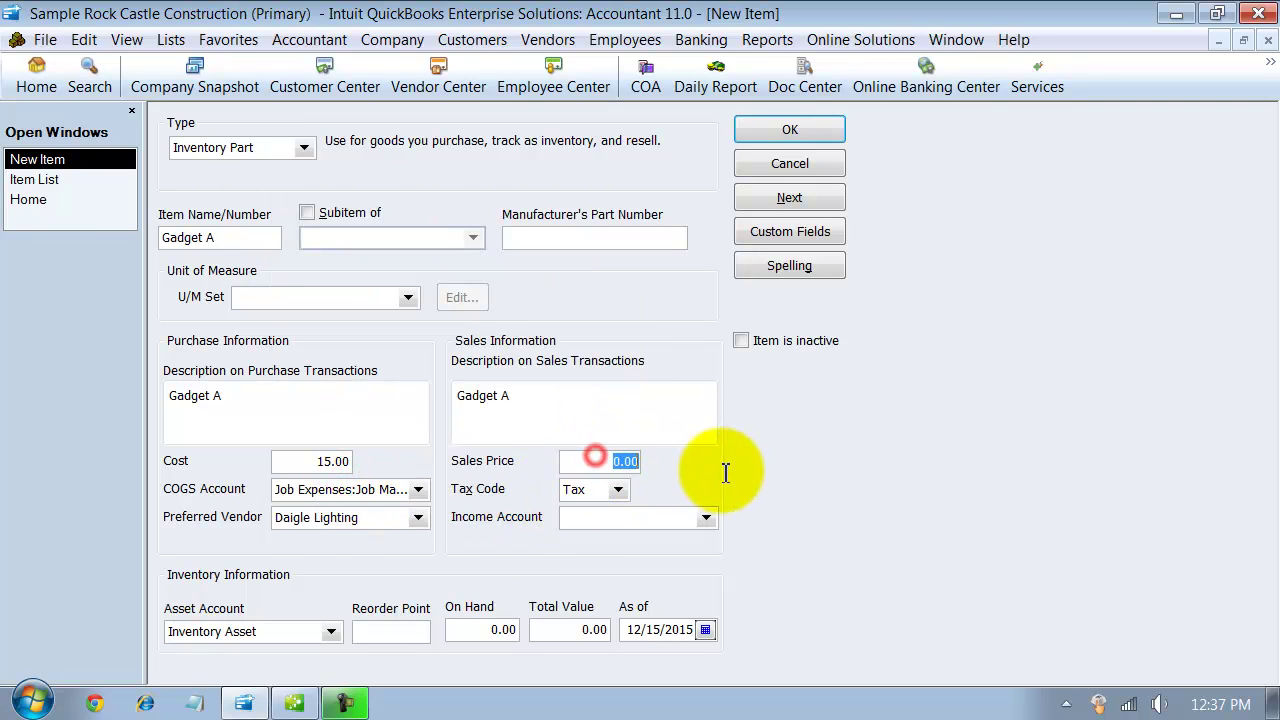
text(45)
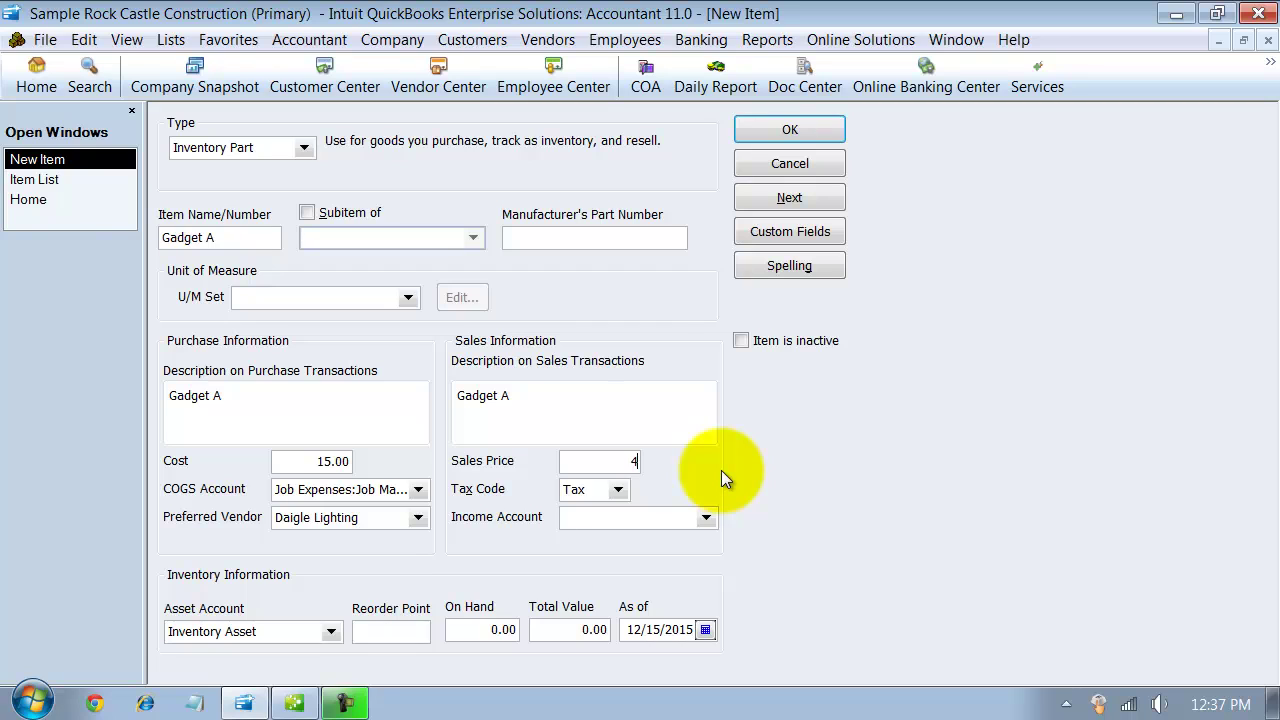
click(620, 490)
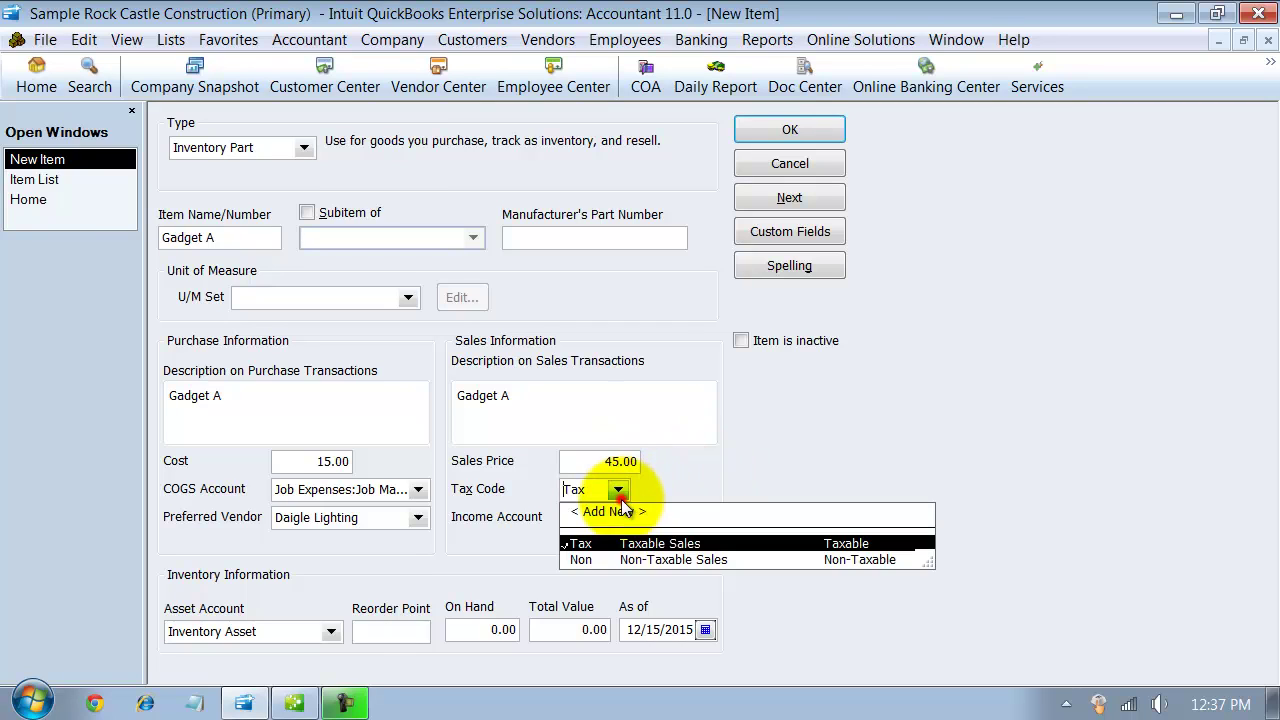
click(621, 496)
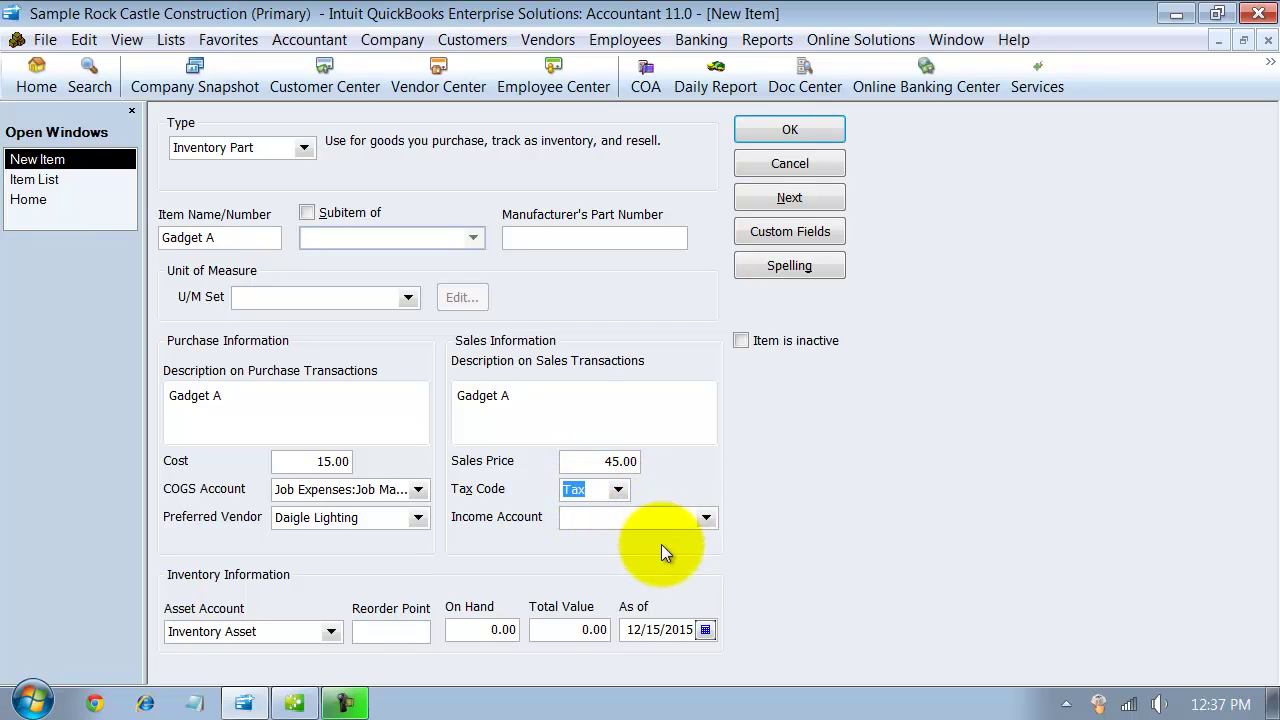
click(707, 518)
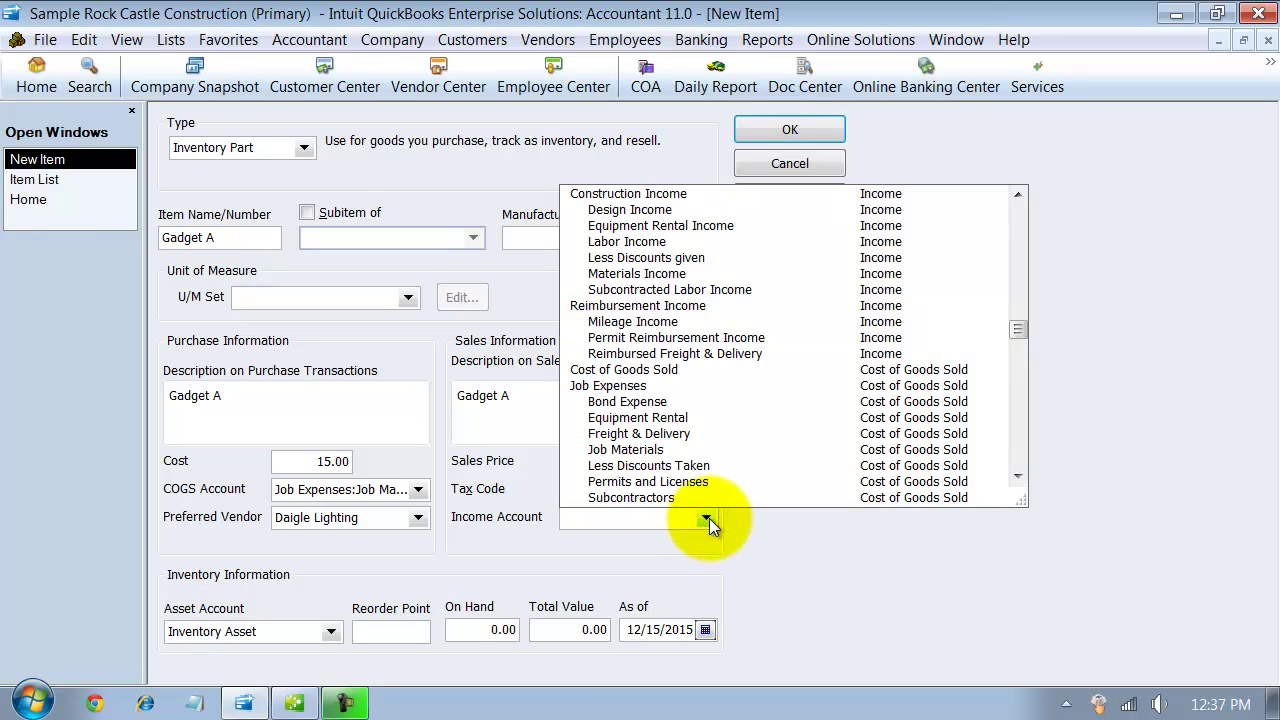
click(656, 277)
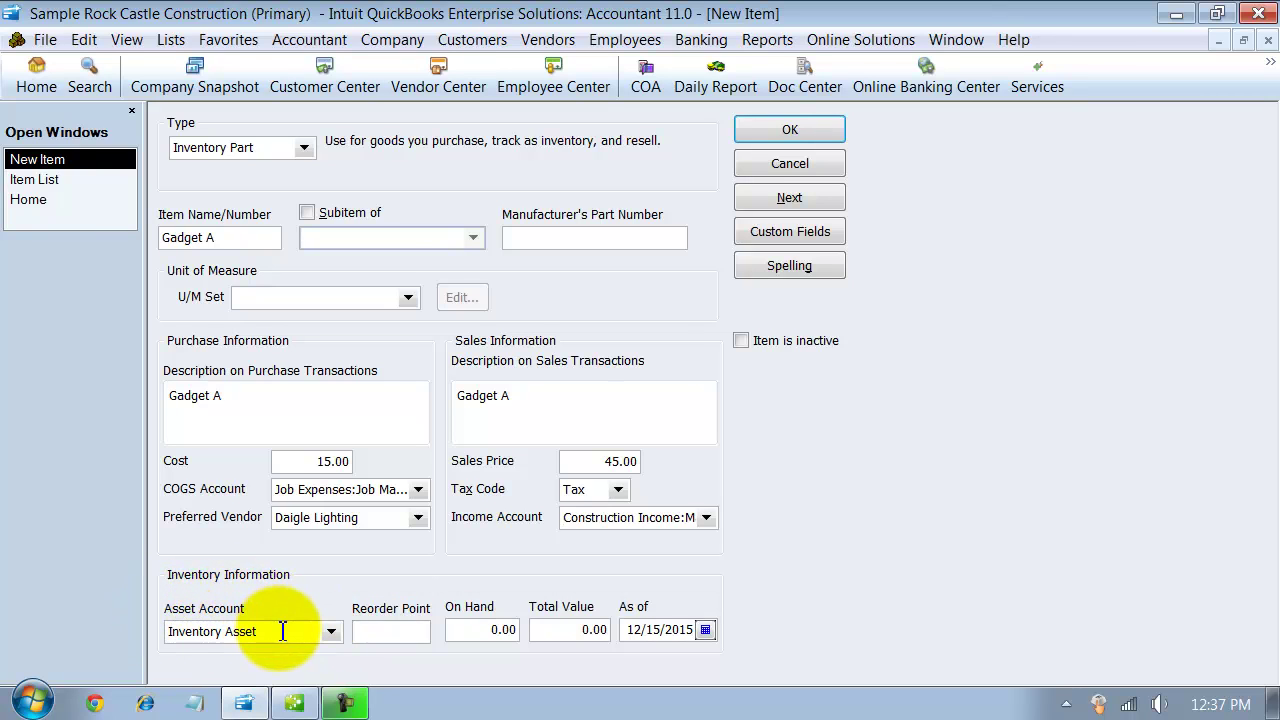
Step: Create a new Other Current Asset account named Parts Inventory and assign it as the item's asset account
click(330, 631)
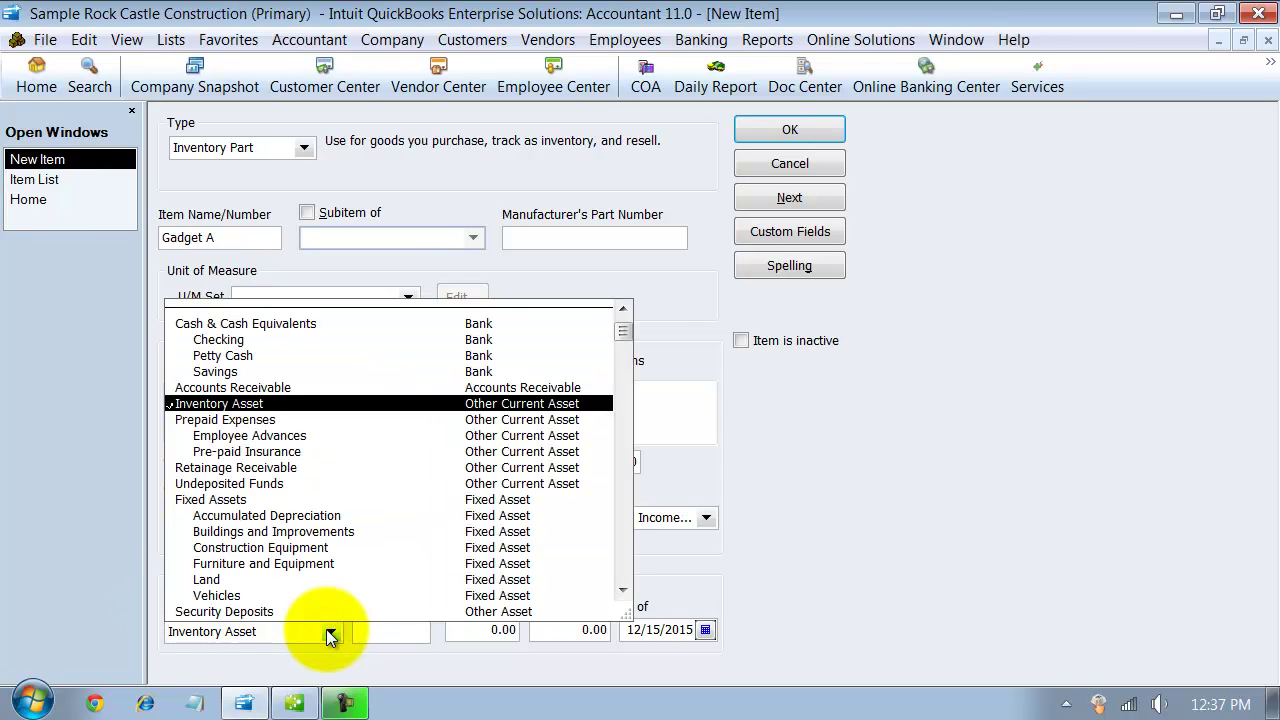
click(330, 634)
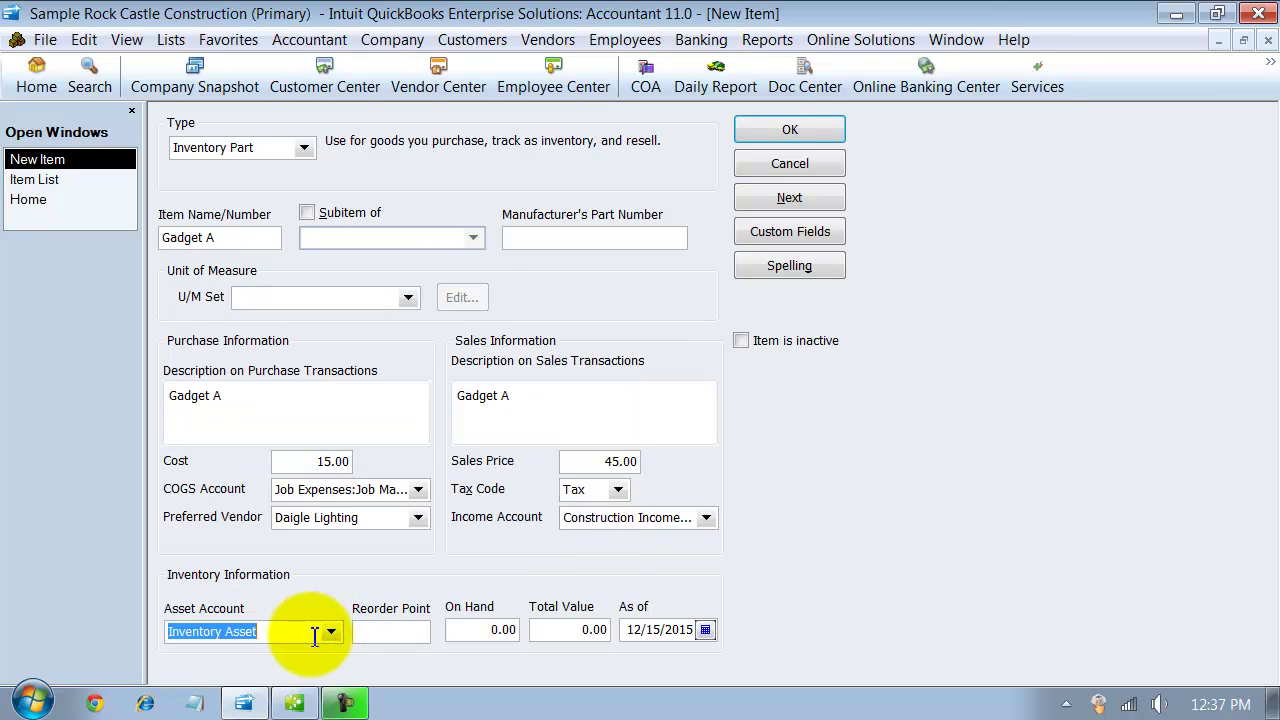
text(Parts I)
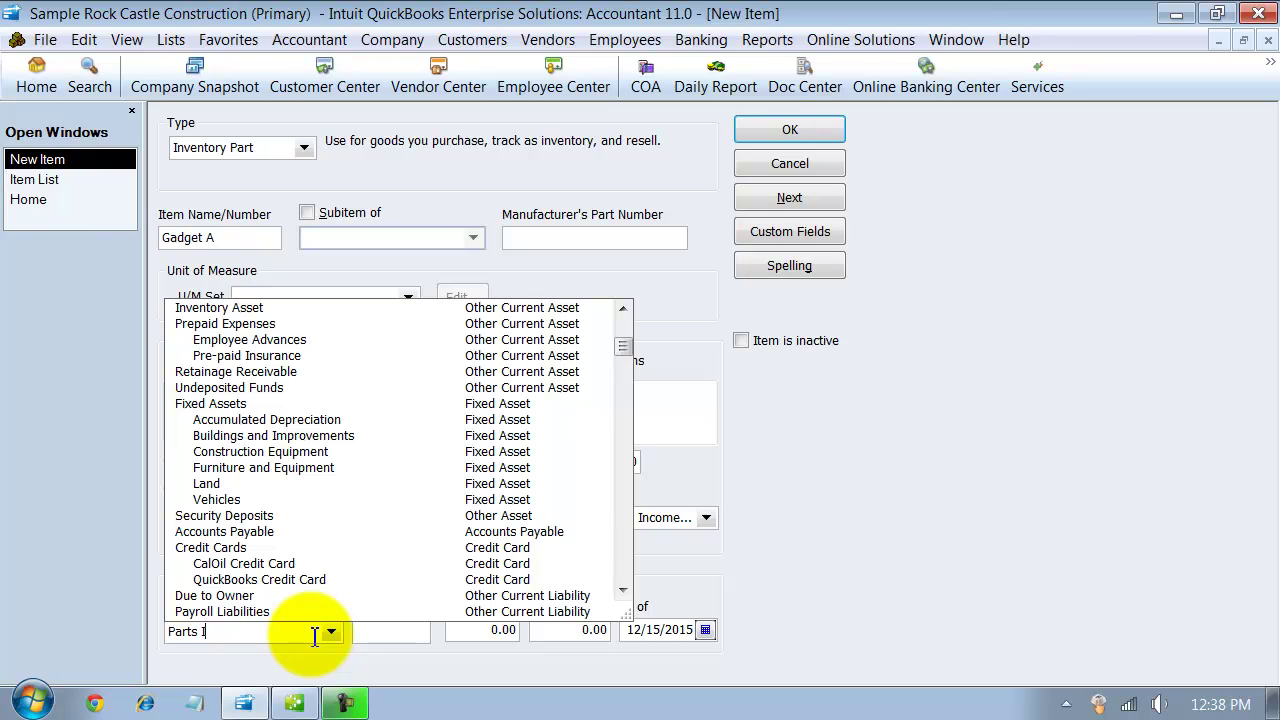
text(nventory)
key(Tab)
click(590, 242)
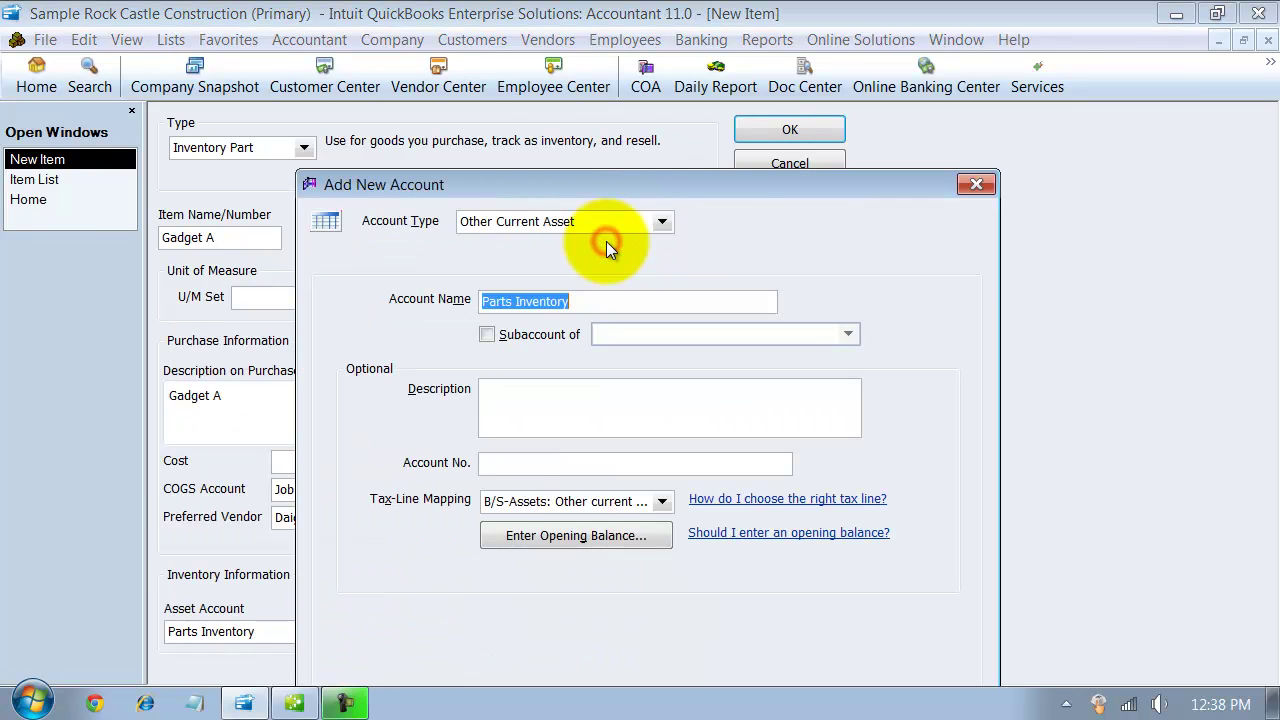
drag(687, 183, 648, 81)
click(752, 619)
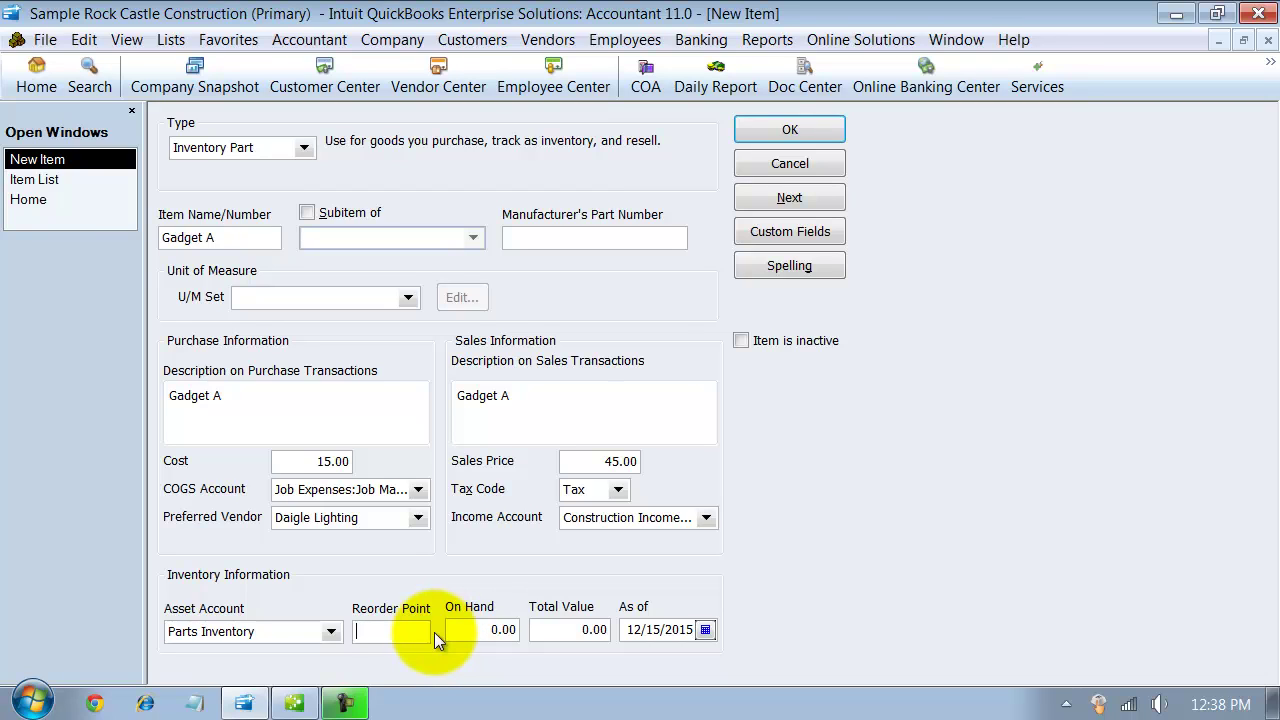
Step: Set the item's reorder point to 15 and its quantity on hand to 10
text(15)
click(462, 627)
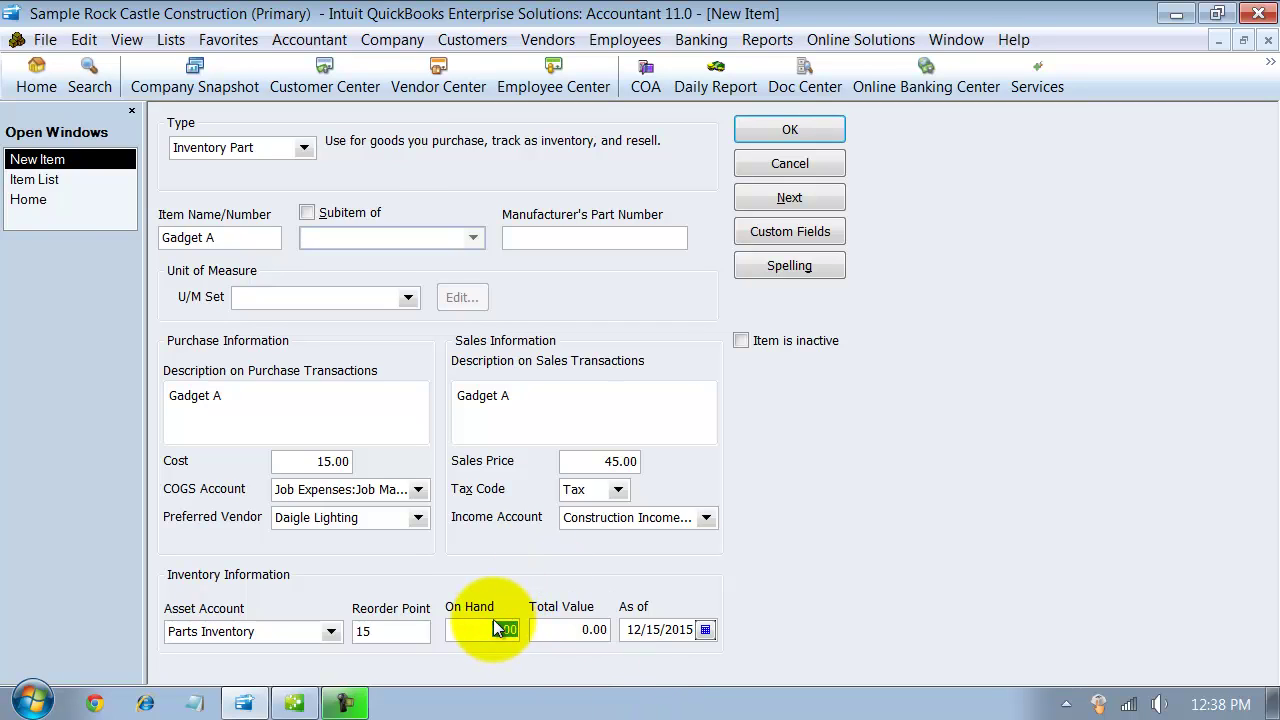
drag(489, 628, 543, 630)
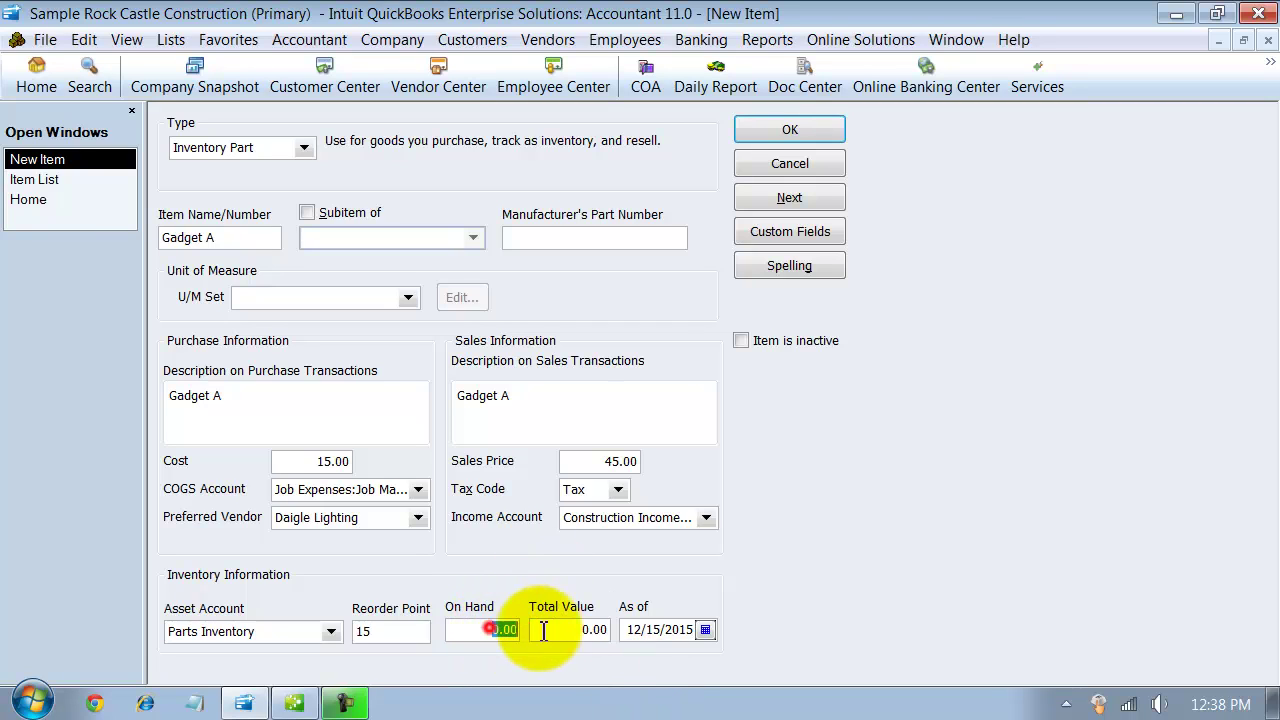
text(10)
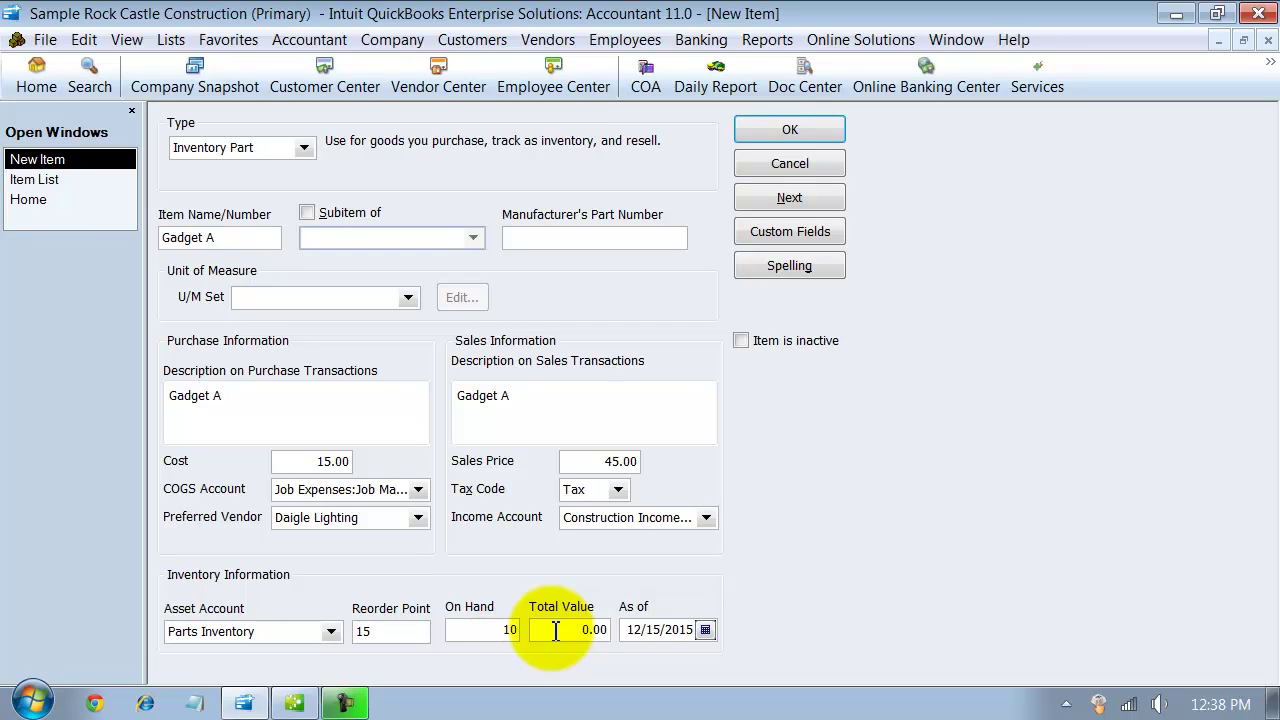
click(579, 631)
text(15)
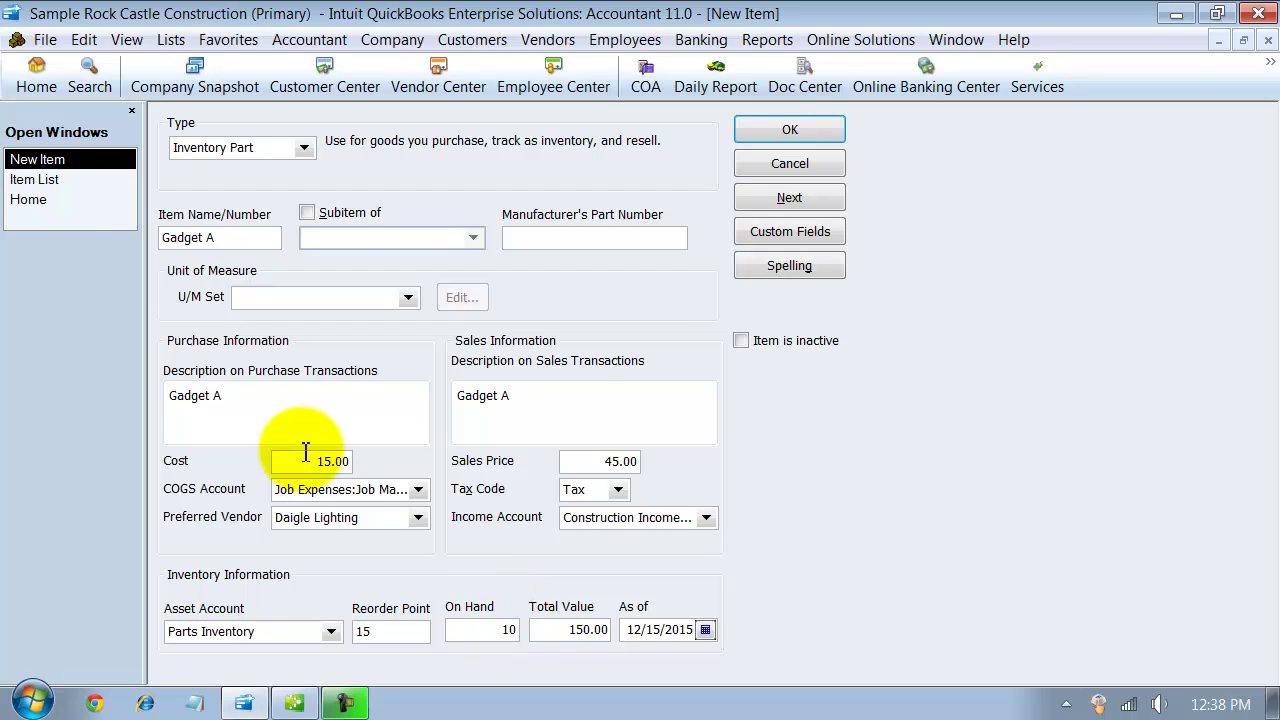
Step: Clear the on-hand quantity of Gadget A and save the new item
drag(575, 631, 582, 631)
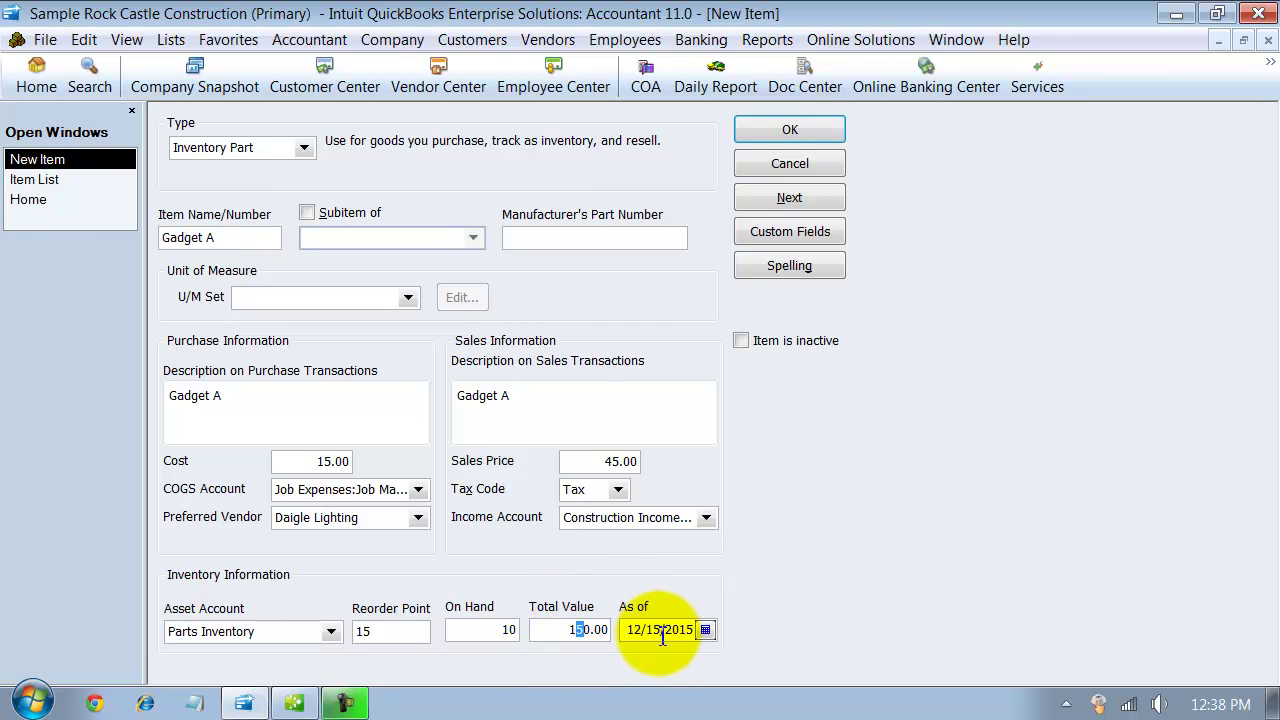
double_click(512, 630)
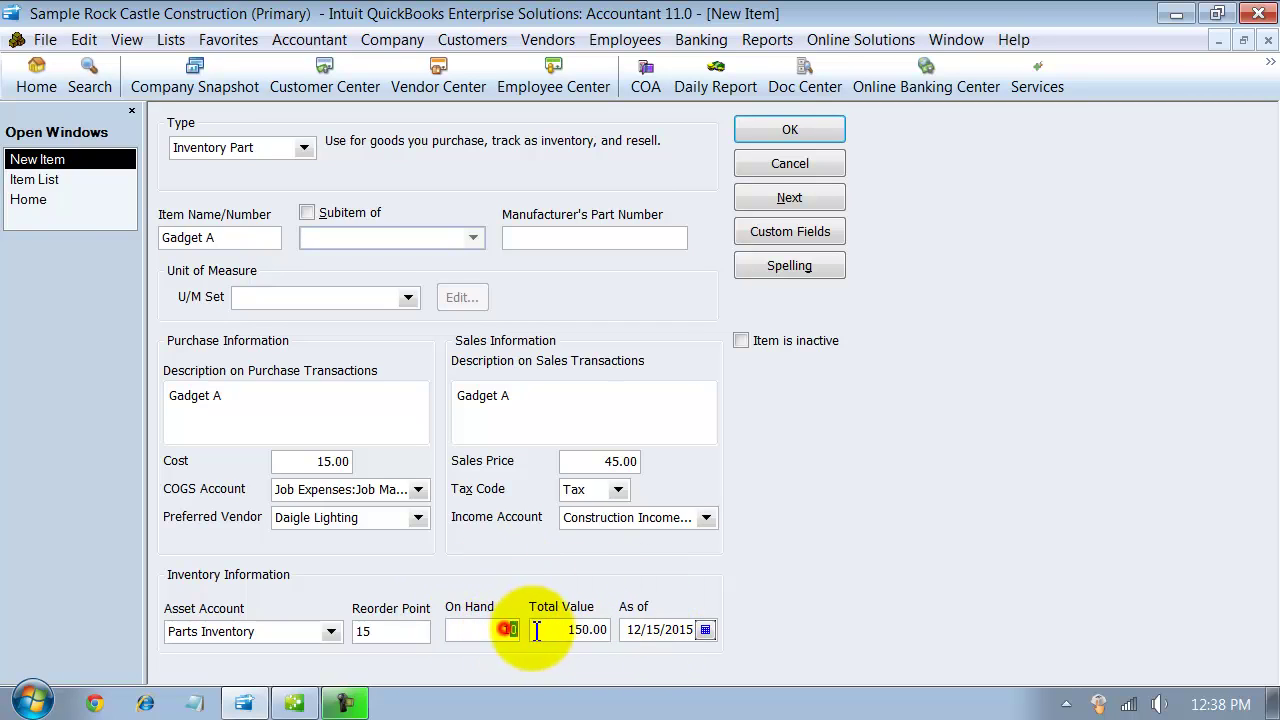
text(1)
double_click(538, 630)
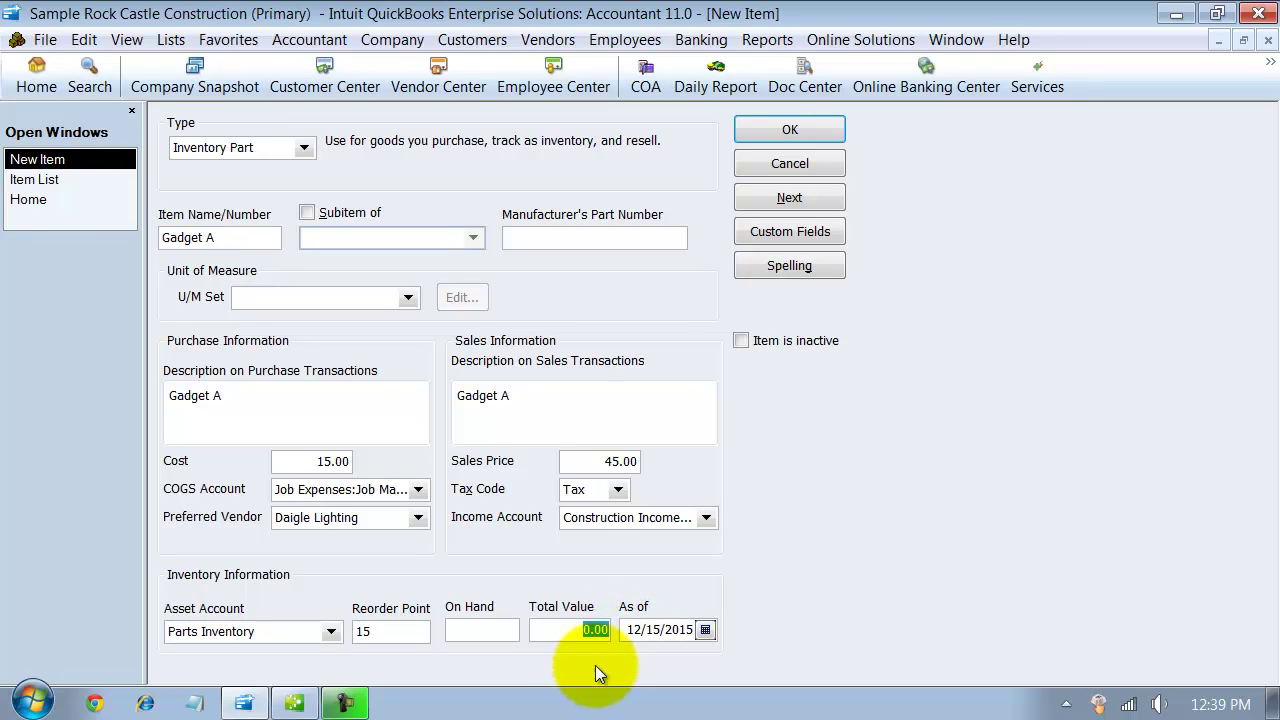
click(756, 131)
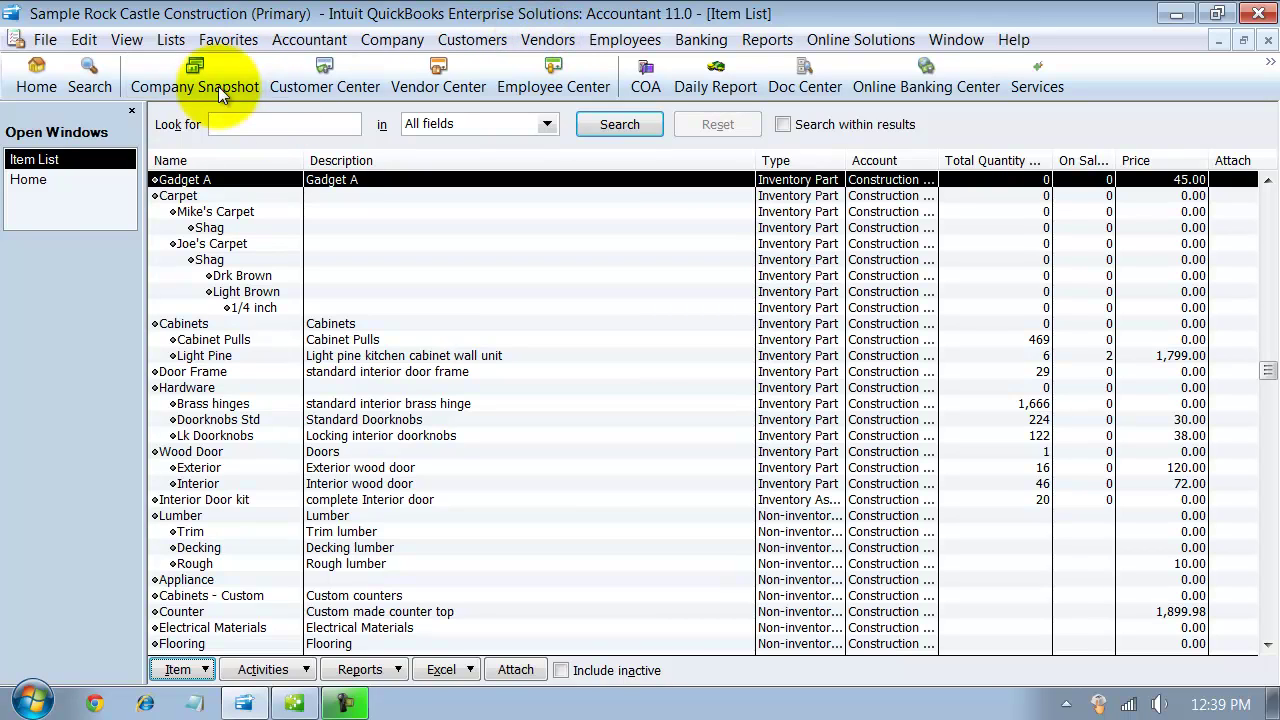
Step: Start a new sales order from the home page and select the customer
click(53, 82)
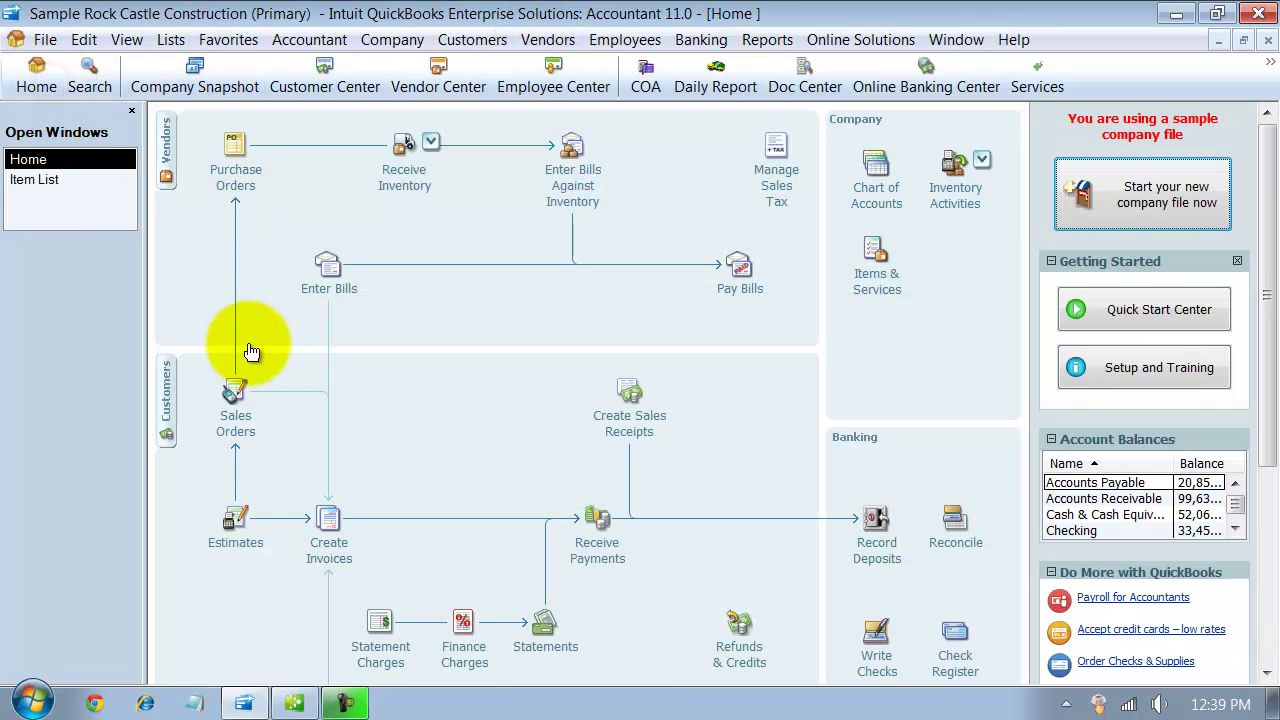
click(234, 430)
click(325, 184)
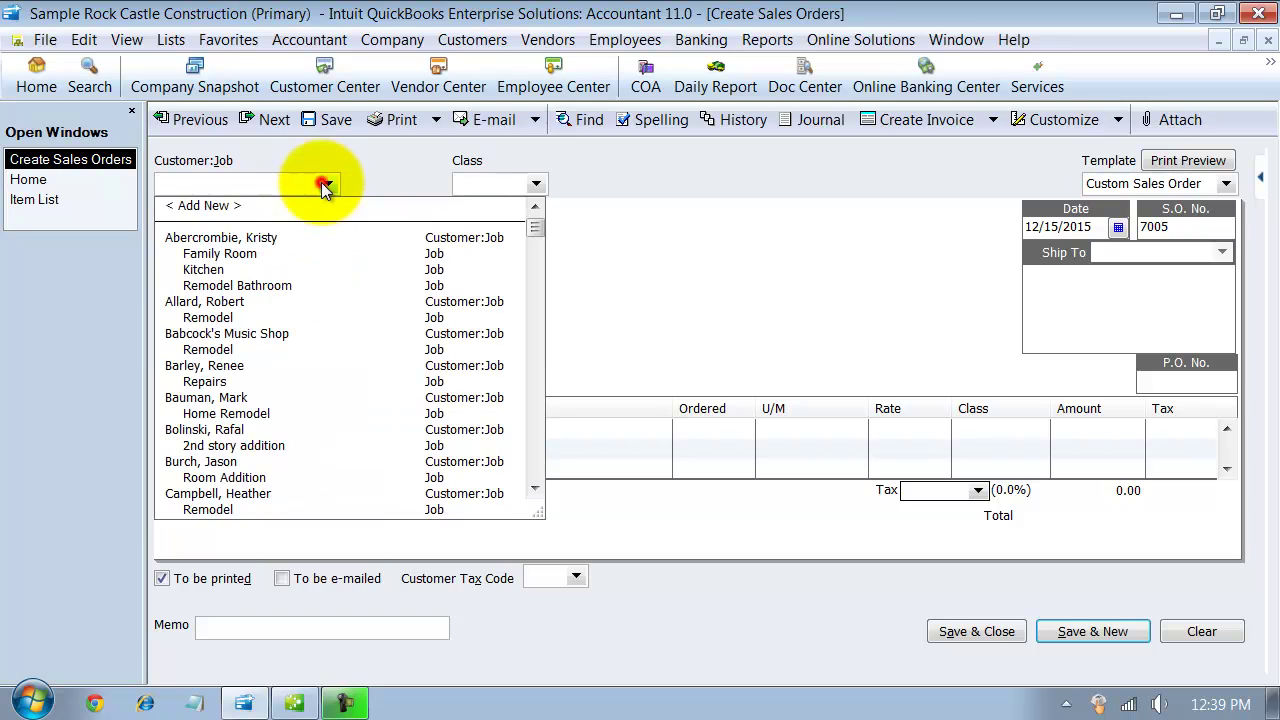
click(207, 304)
Step: Add Gadget A to the sales order with an ordered quantity of 10, accepting the stock warning
click(237, 427)
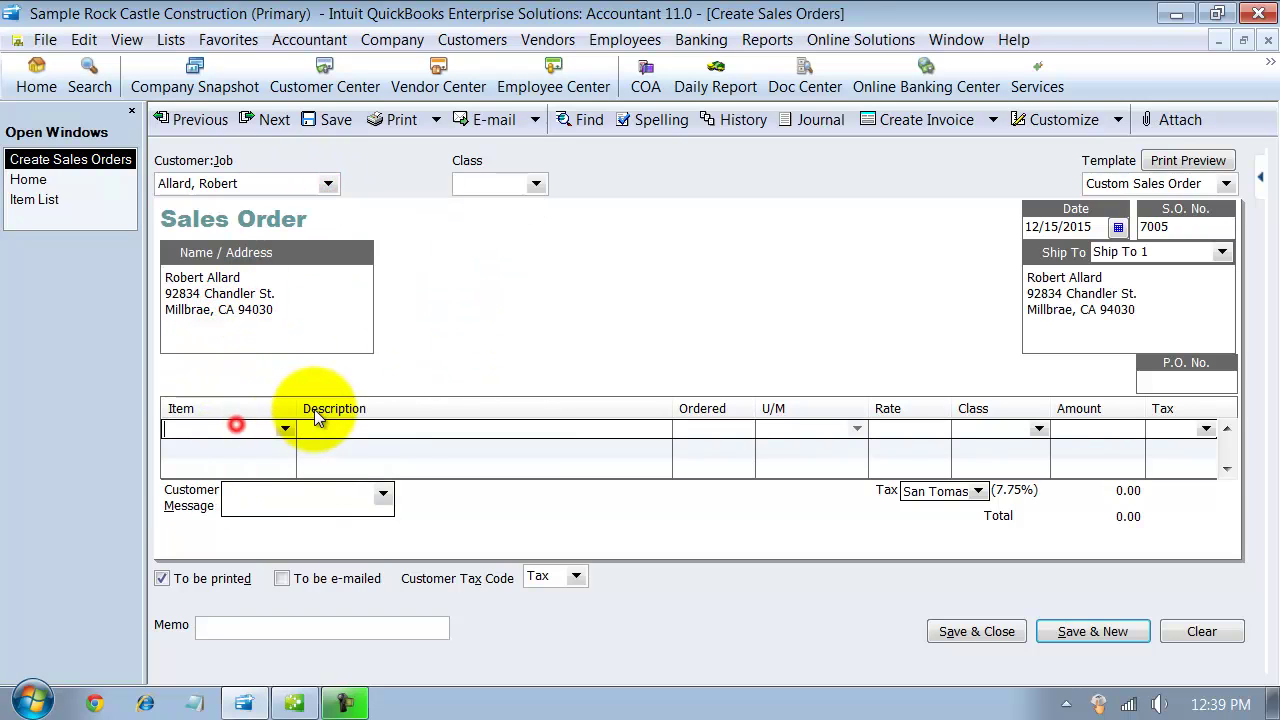
text(Gadget A)
key(Tab)
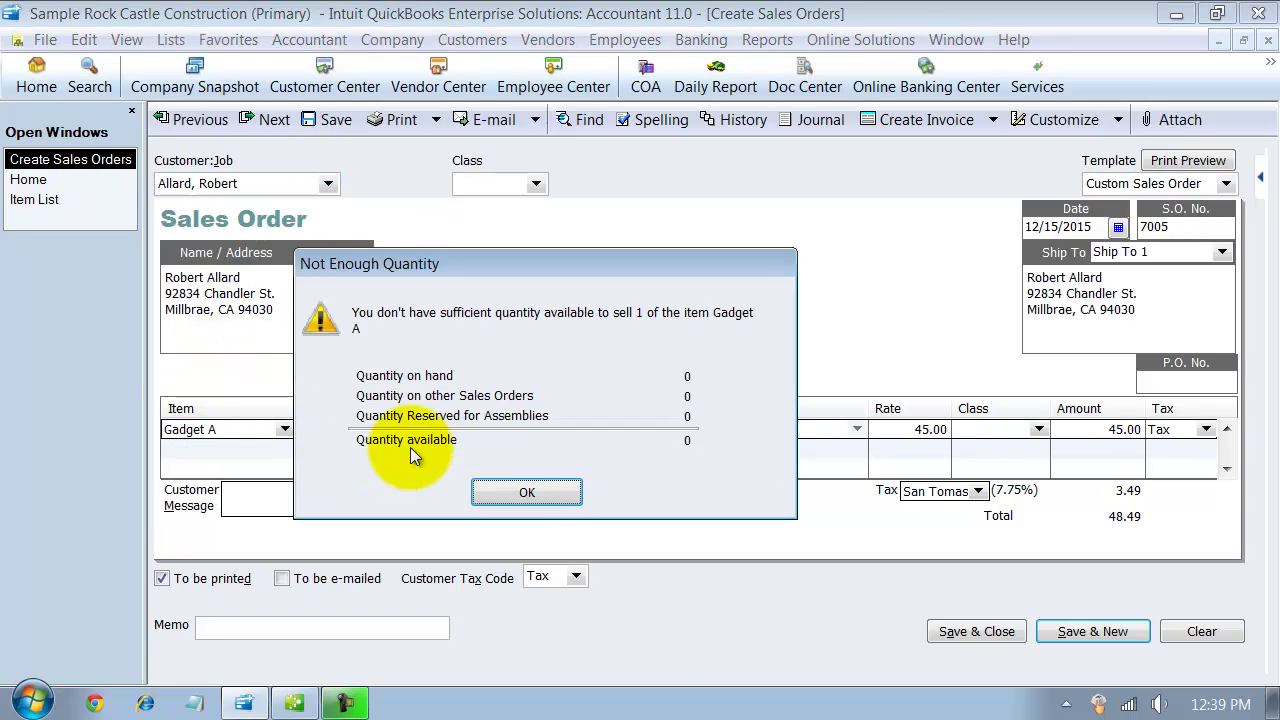
click(521, 488)
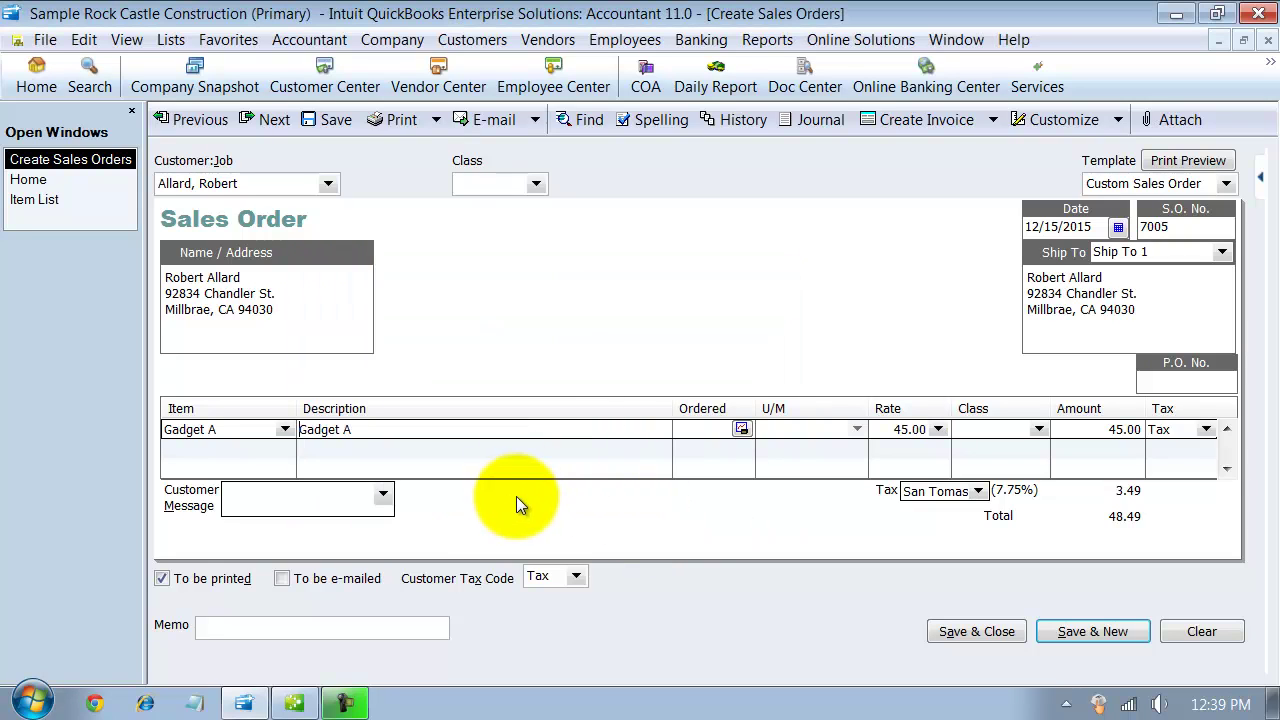
click(694, 432)
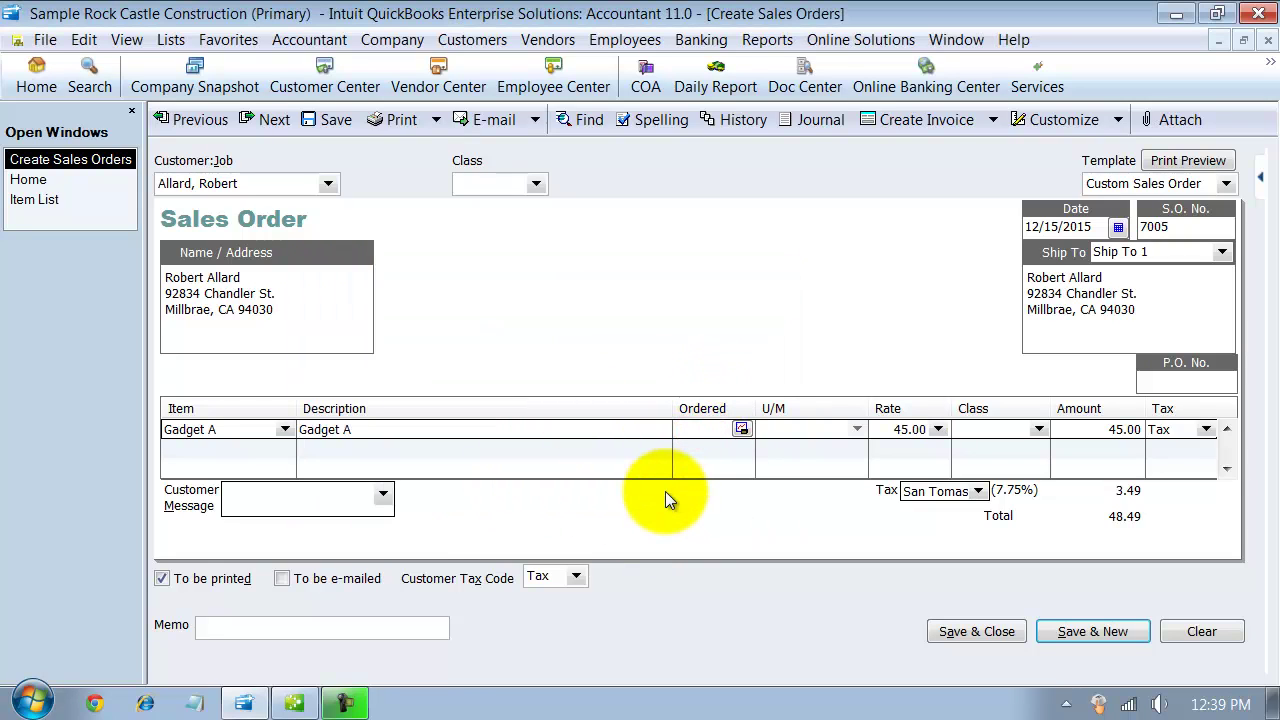
text(10)
key(Tab)
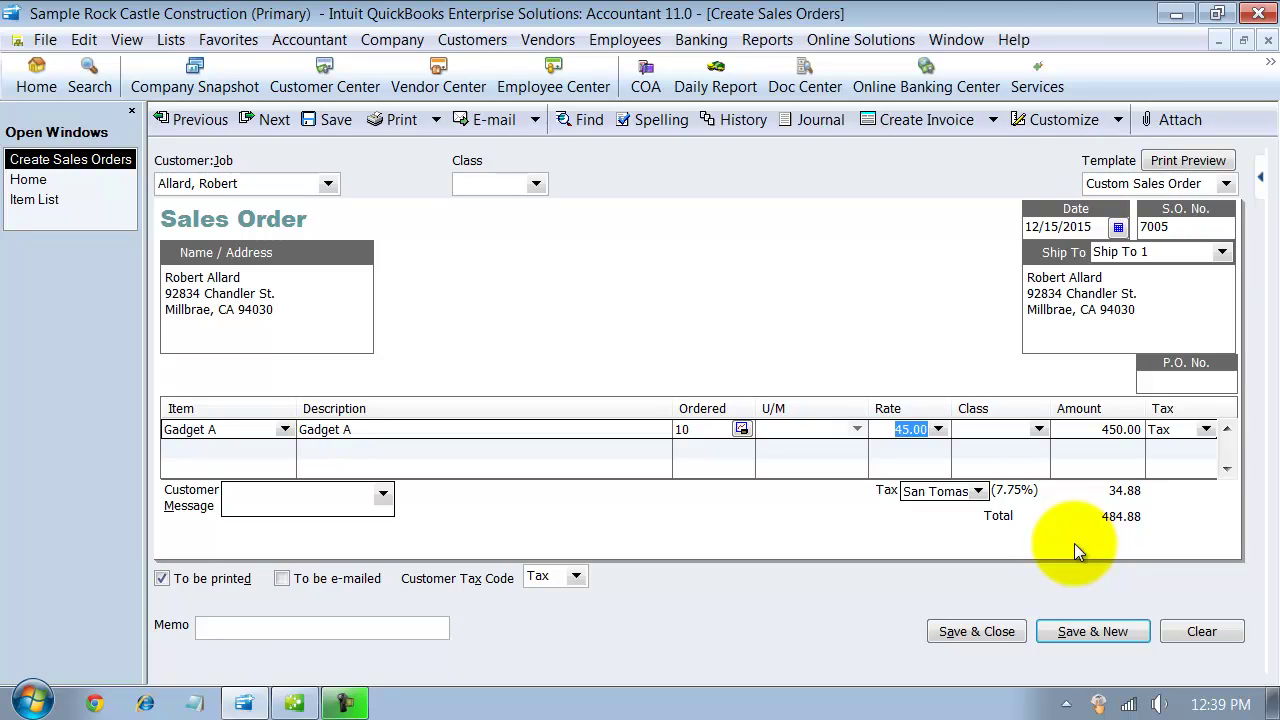
Step: Create a purchase order for all allowed items from the sales order
click(983, 123)
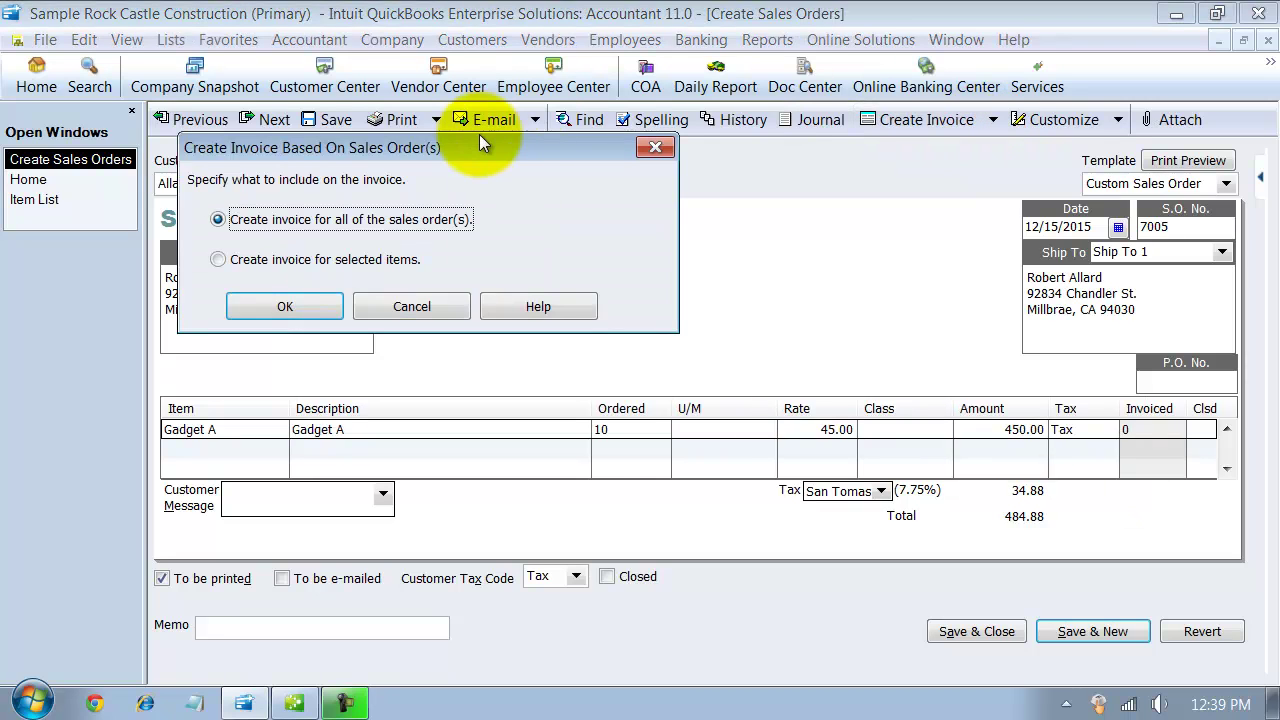
click(668, 145)
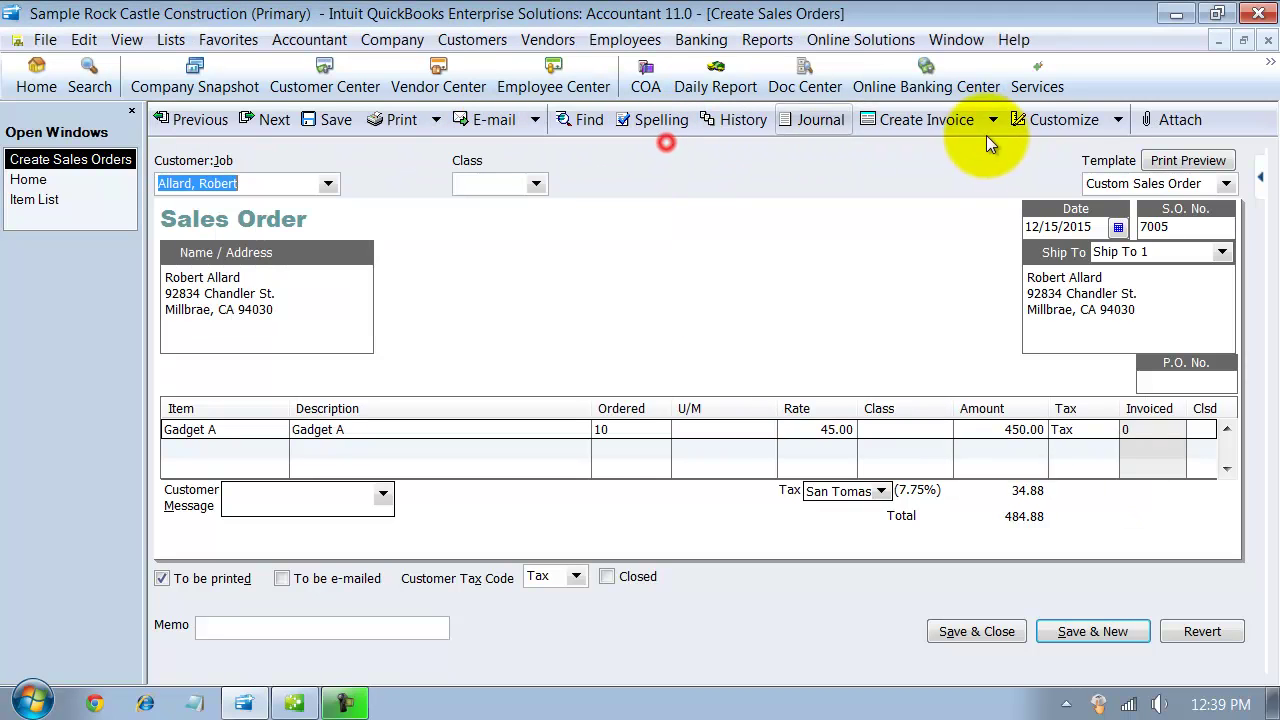
click(992, 120)
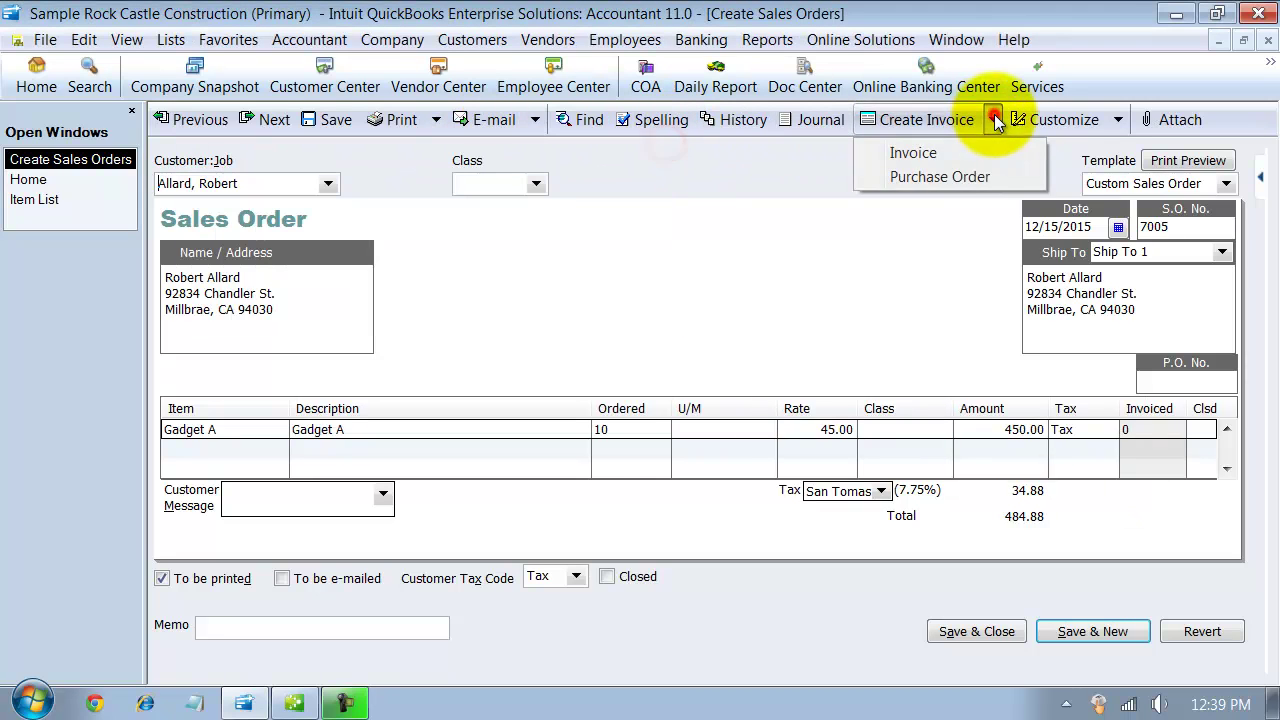
click(945, 176)
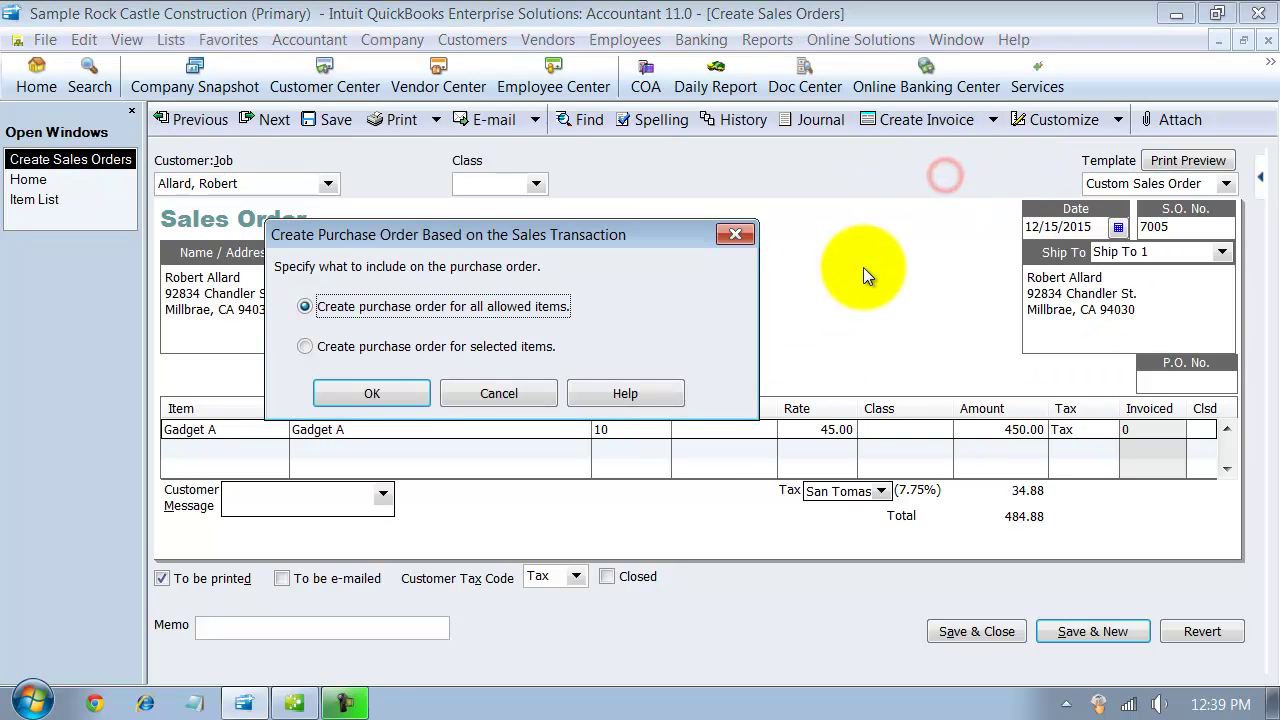
click(372, 393)
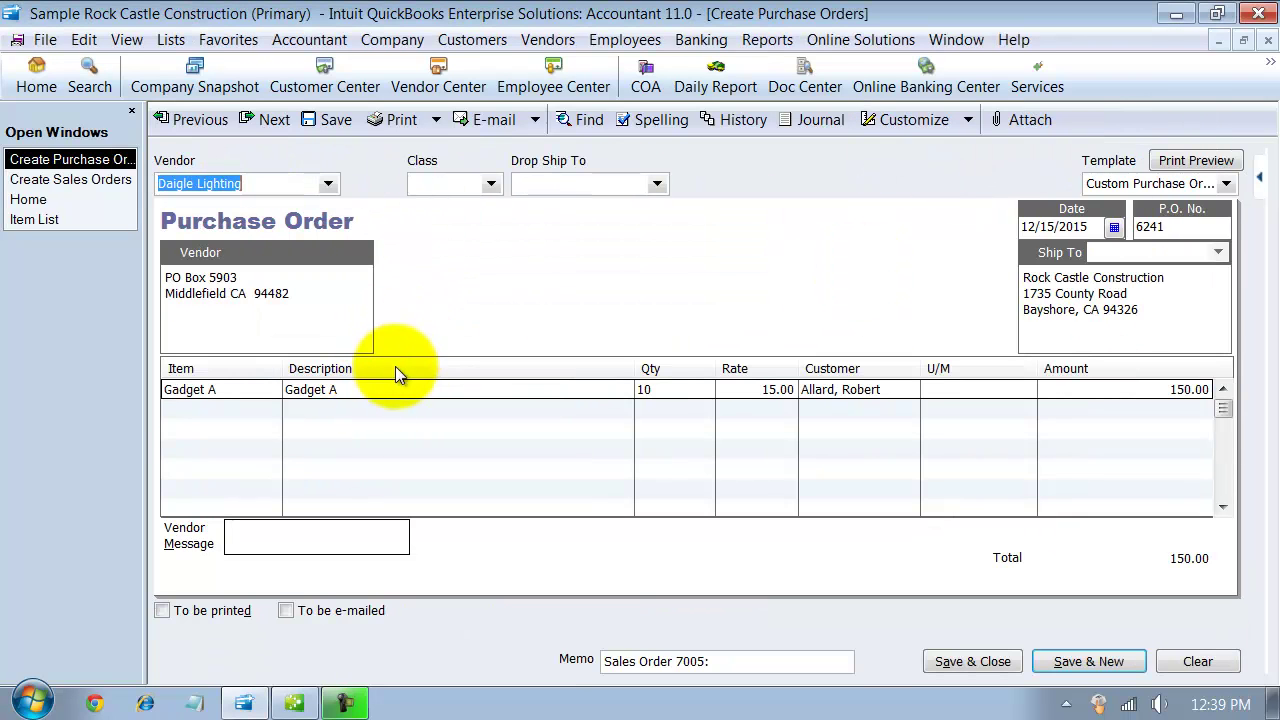
Step: Check the Gadget A rate on the purchase order, then save and close the order
click(770, 389)
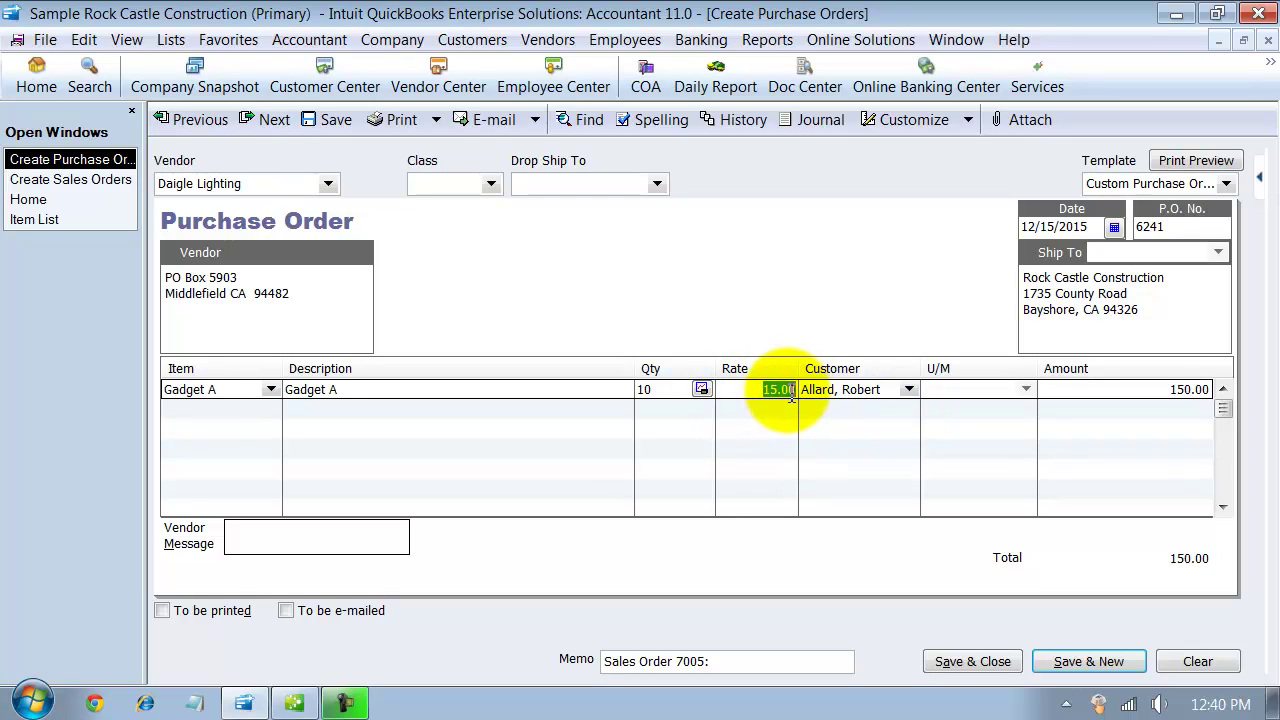
click(752, 389)
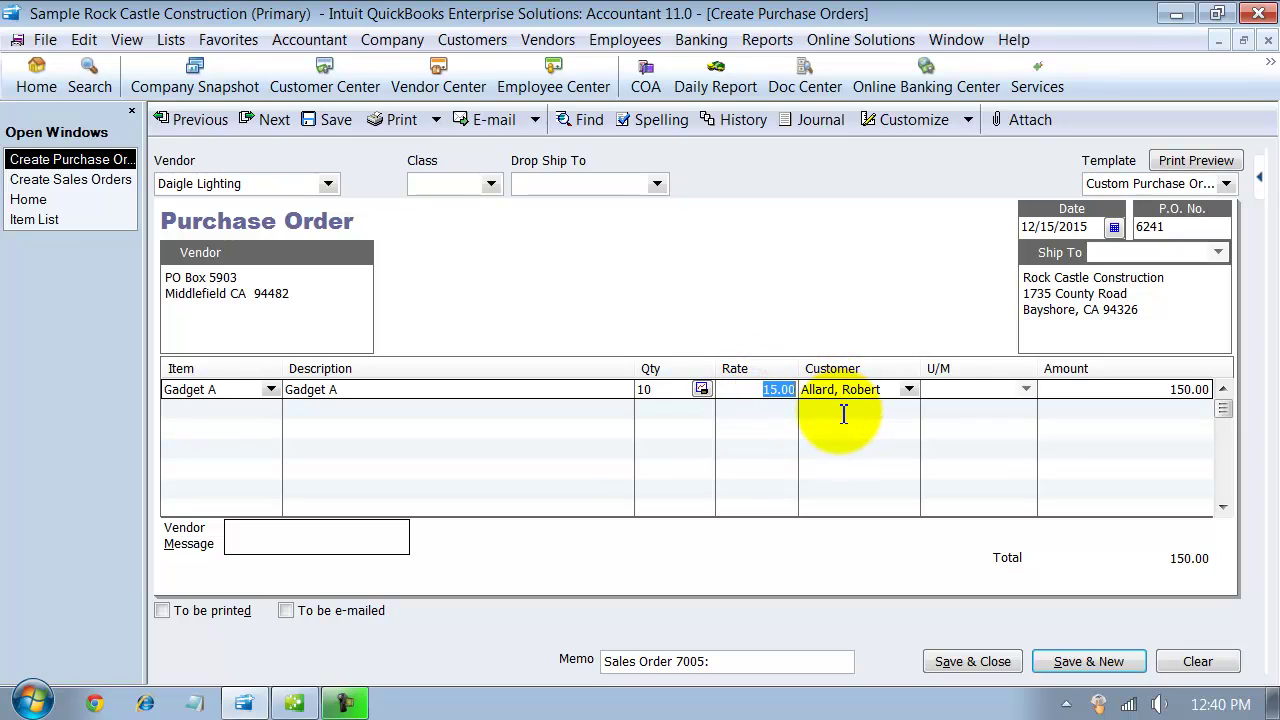
drag(764, 391, 771, 391)
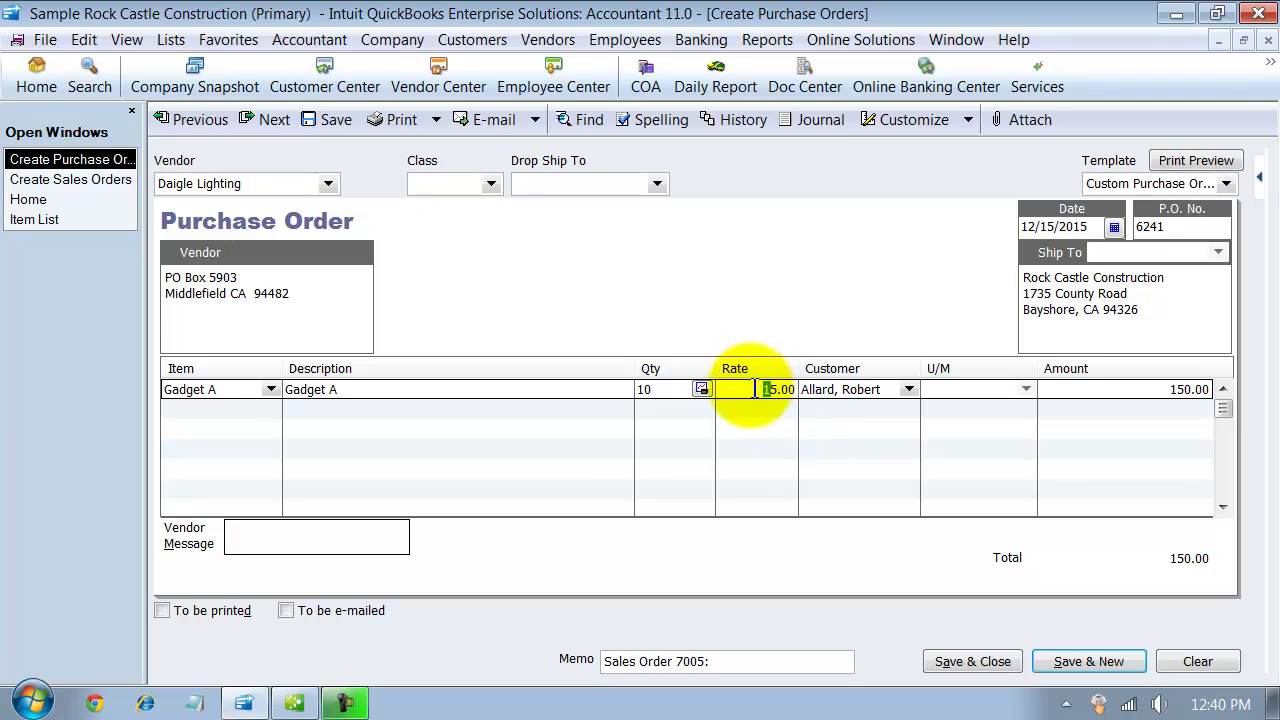
click(751, 391)
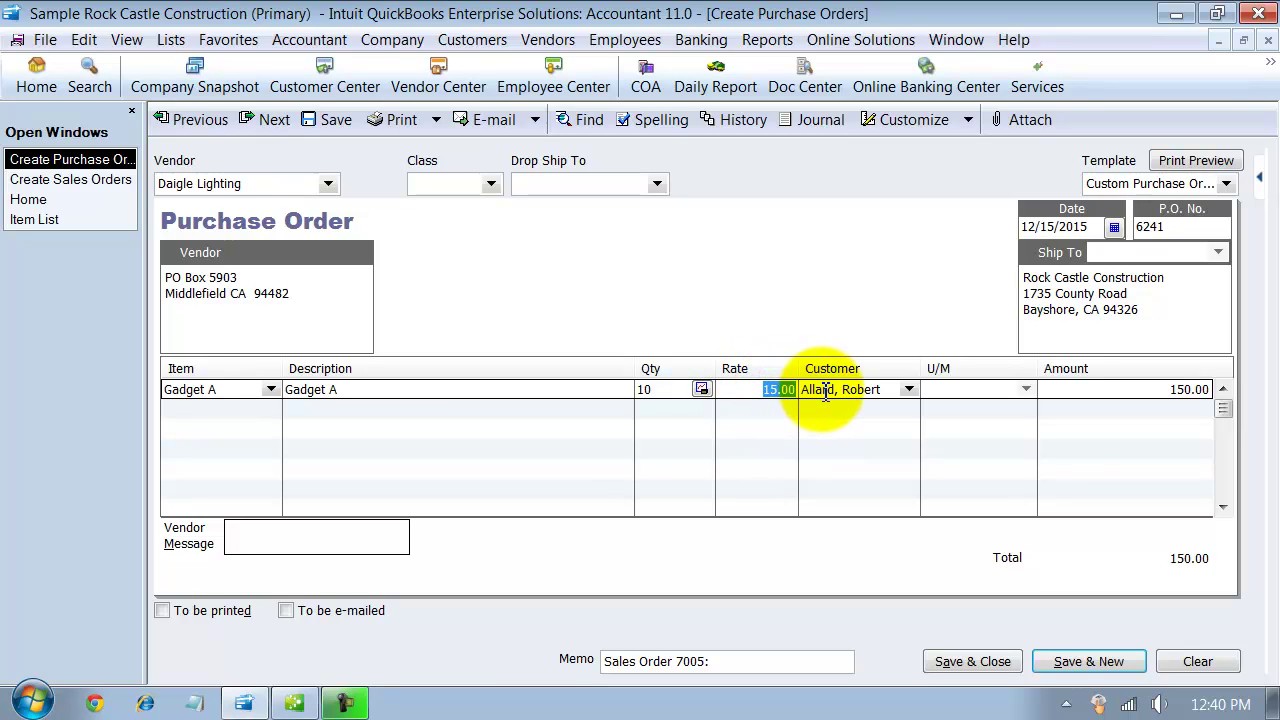
click(950, 665)
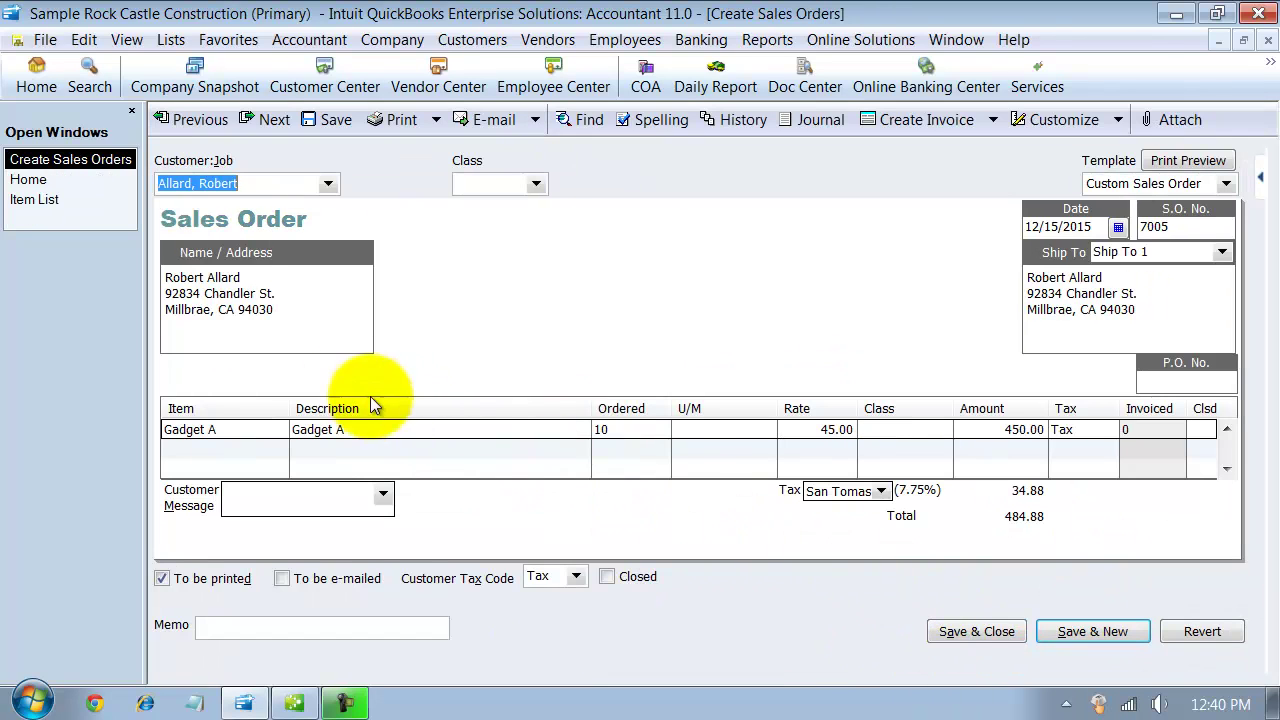
Step: Return to the home page and start receiving inventory with a bill from the vendor Daigle Lighting
click(40, 180)
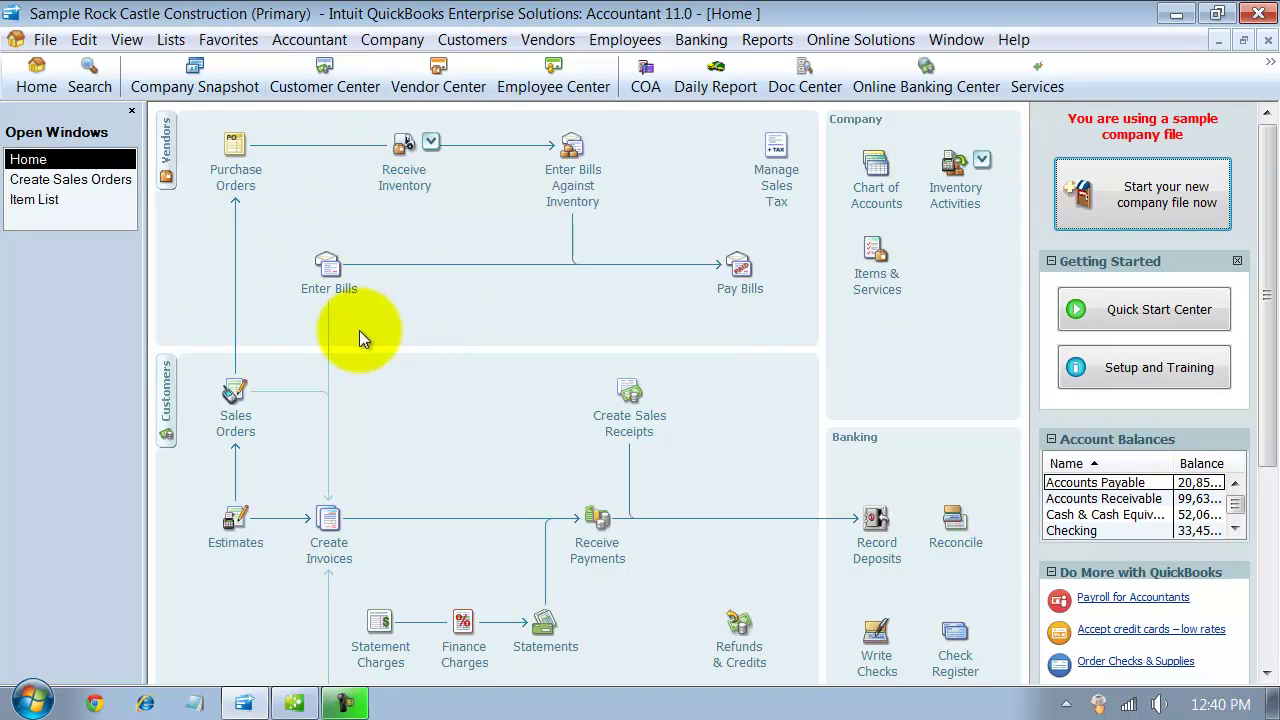
click(432, 145)
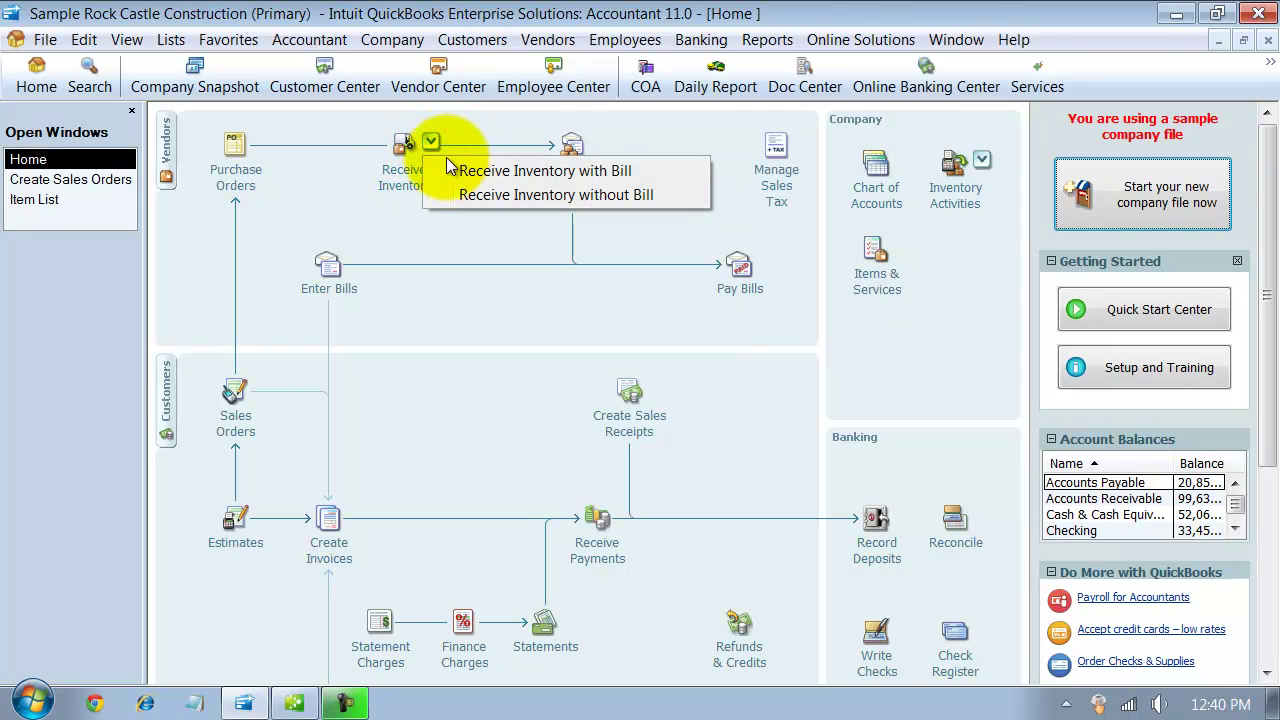
click(449, 178)
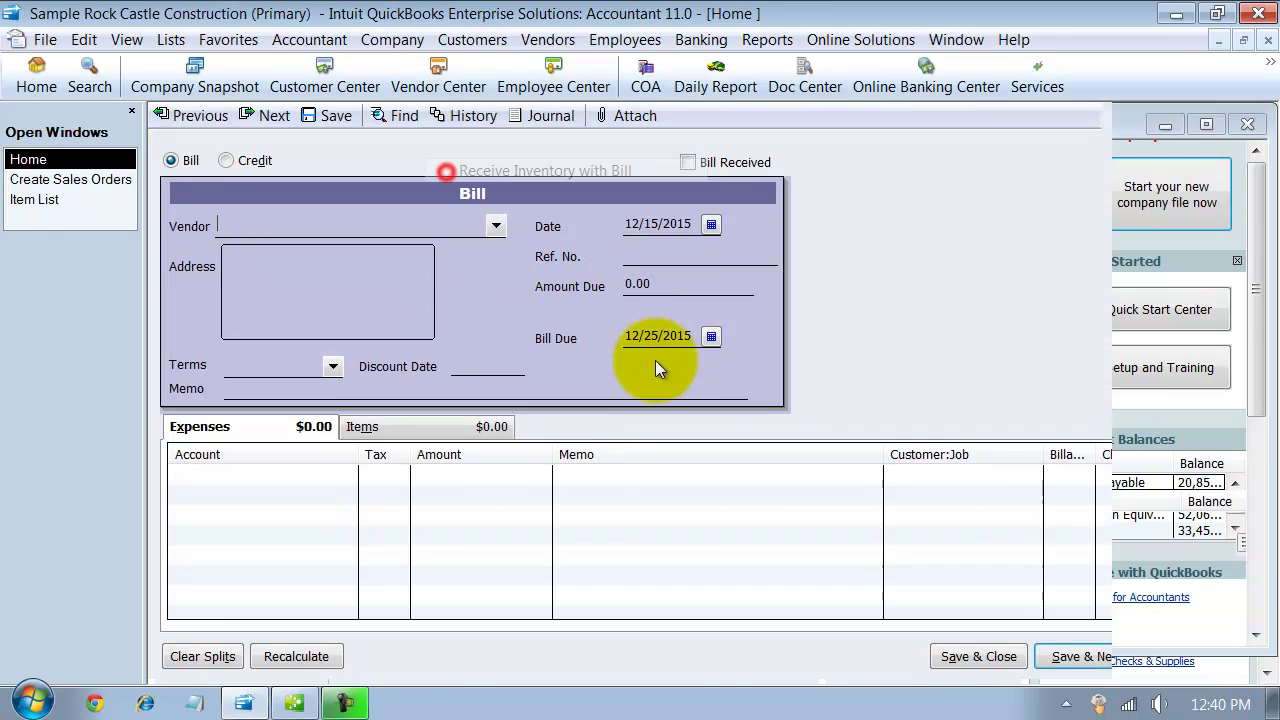
click(495, 225)
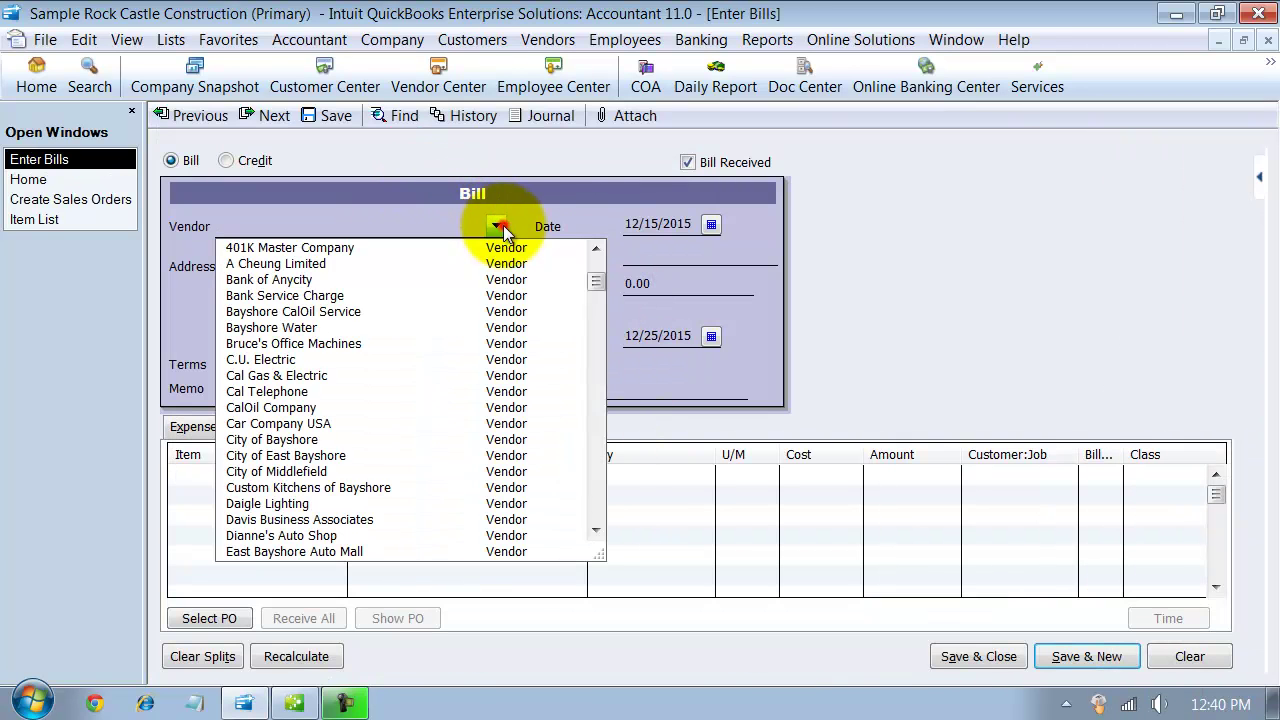
click(287, 503)
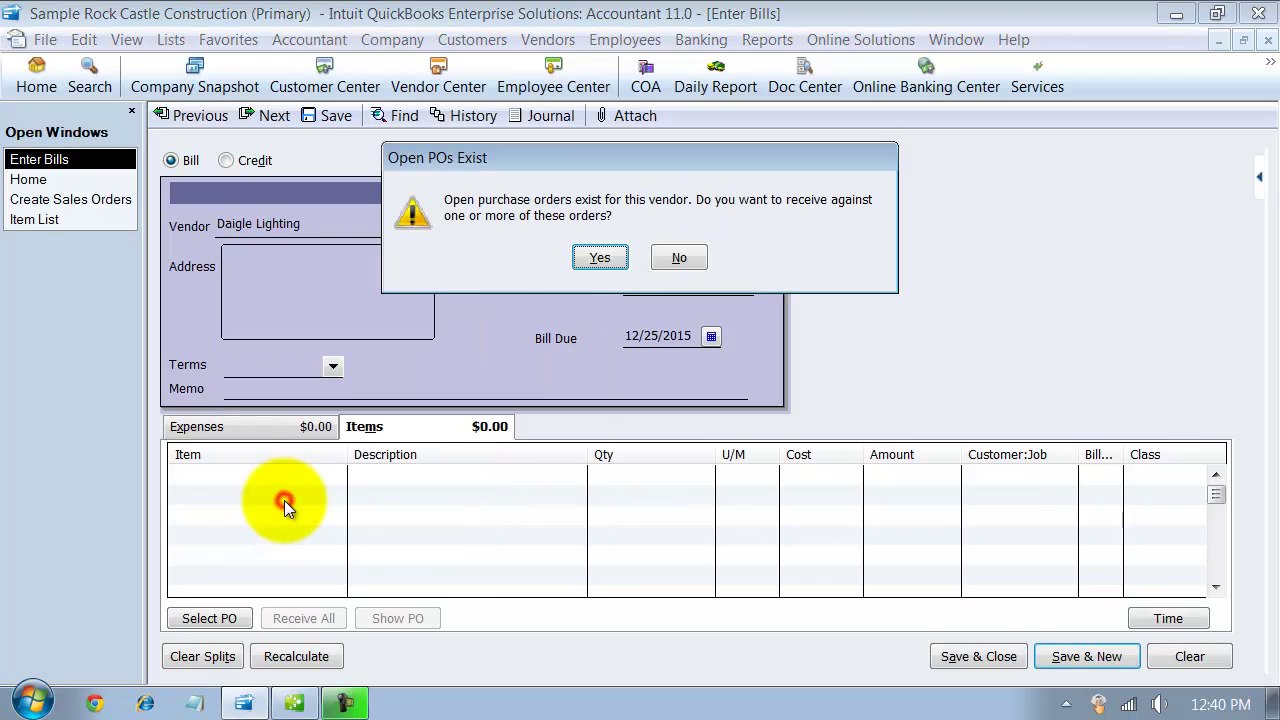
Step: Receive against the open Daigle Lighting purchase order linked to the sales order, and mark the Gadget A bill line as not billable
click(598, 259)
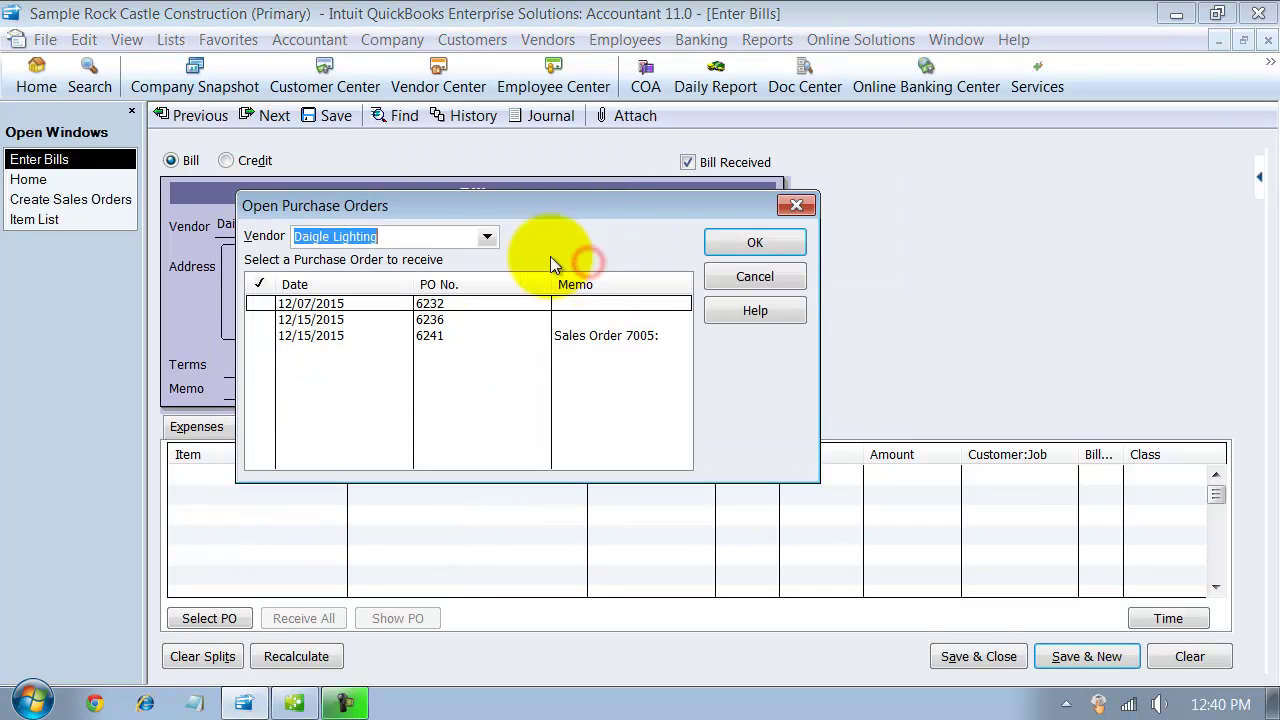
click(261, 336)
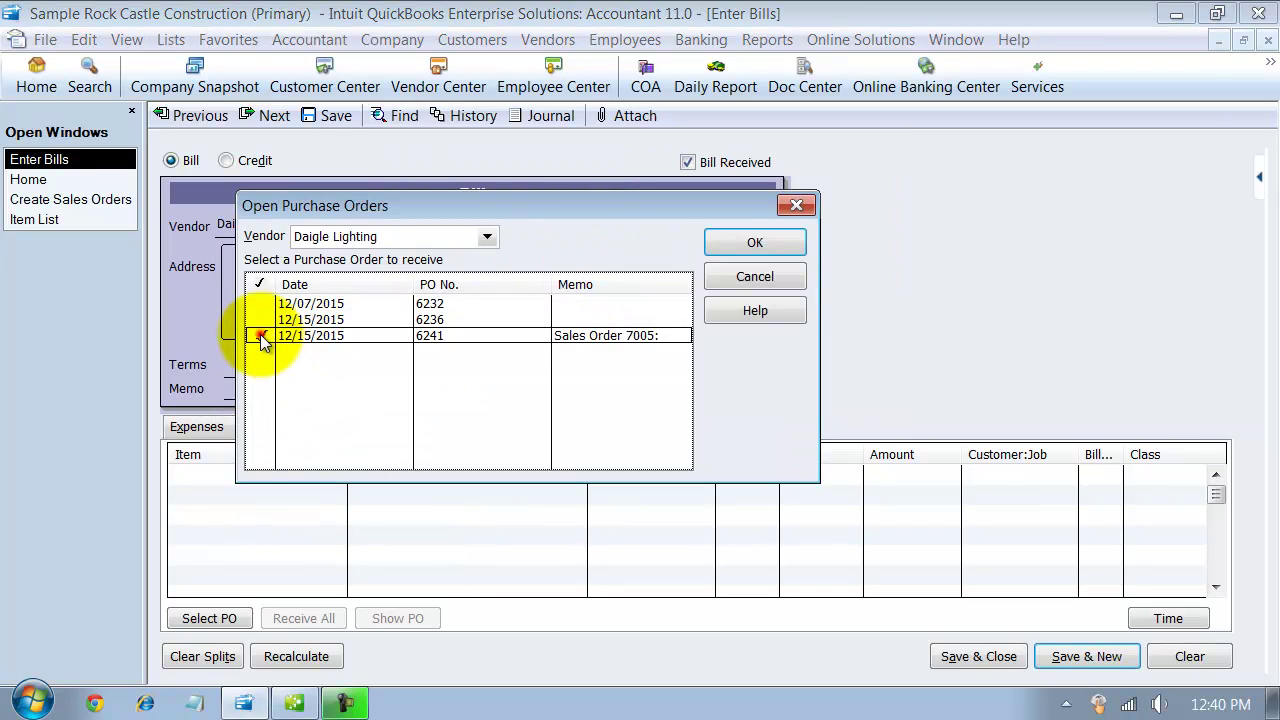
click(734, 240)
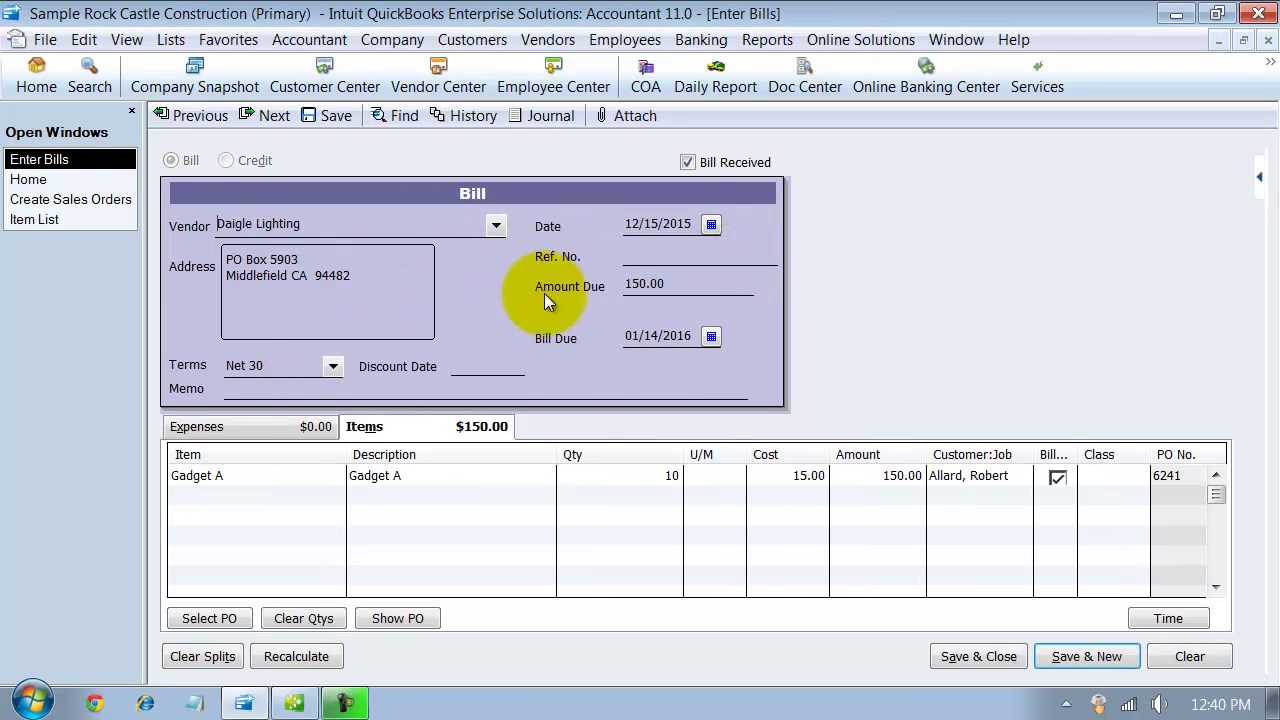
click(1057, 477)
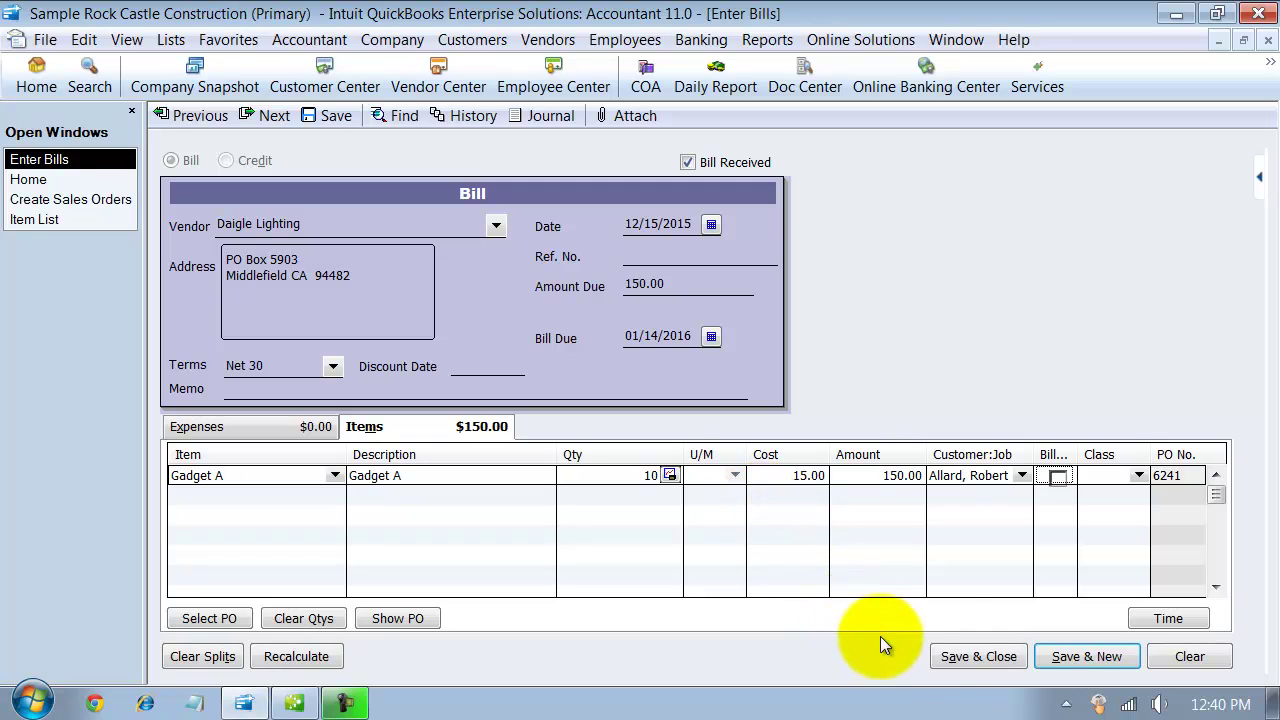
drag(550, 454, 427, 454)
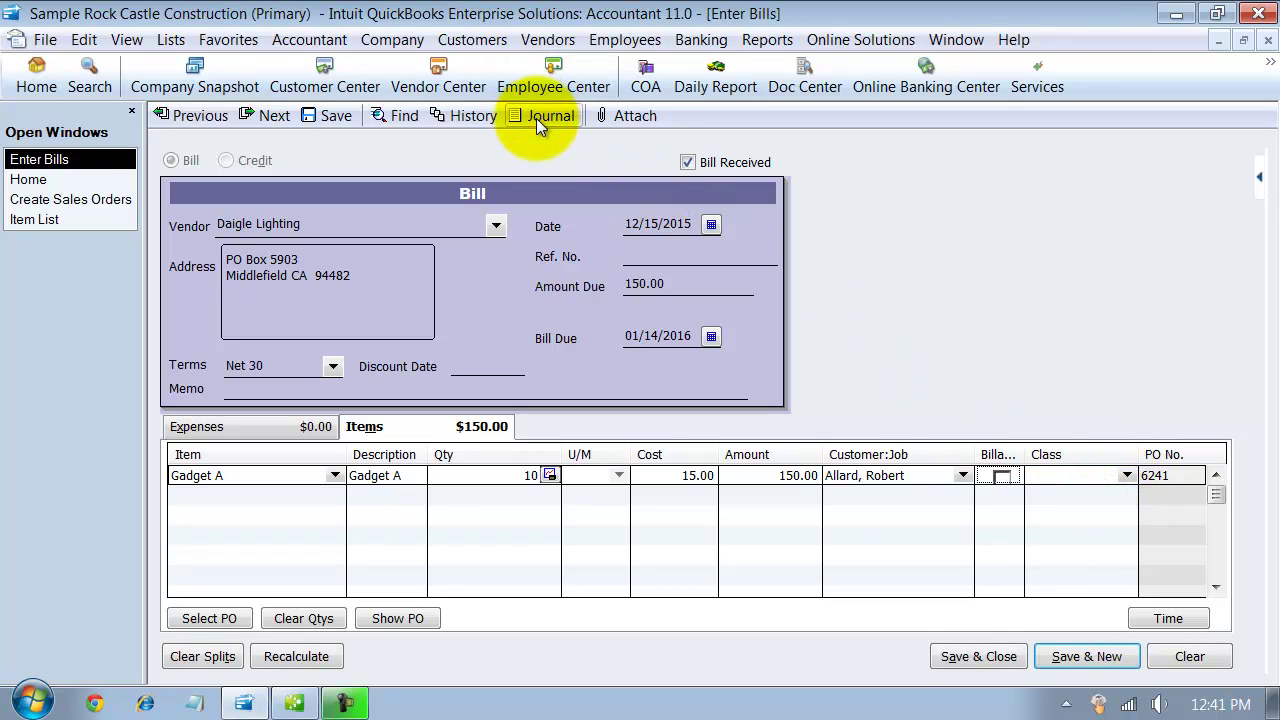
Step: Open the bill's transaction journal and narrow the columns to review its debits and credits by account
click(268, 477)
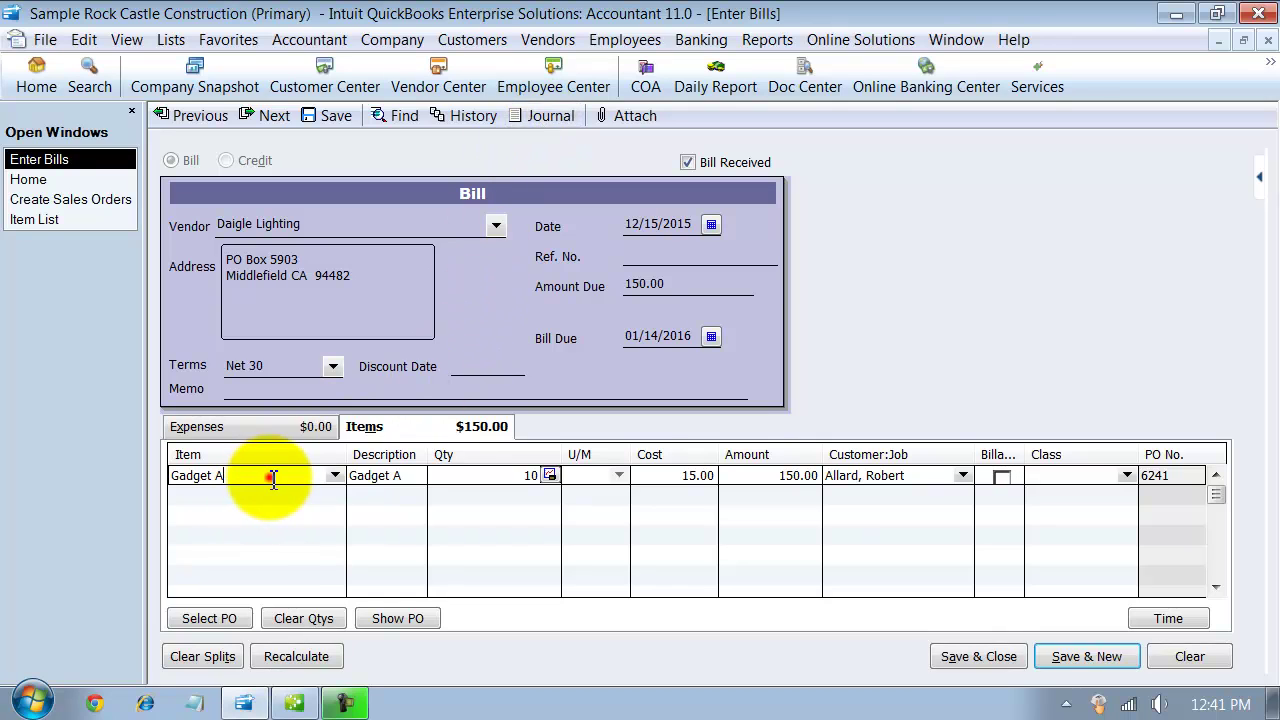
click(547, 117)
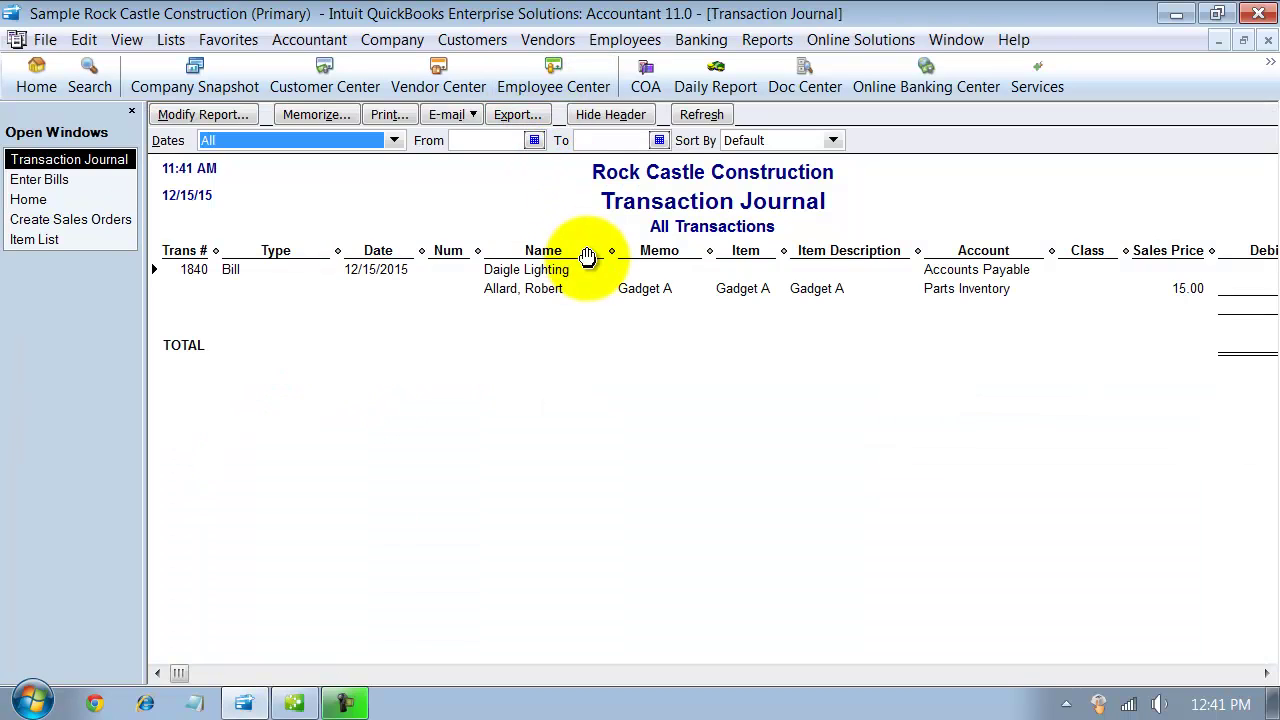
drag(485, 251, 262, 251)
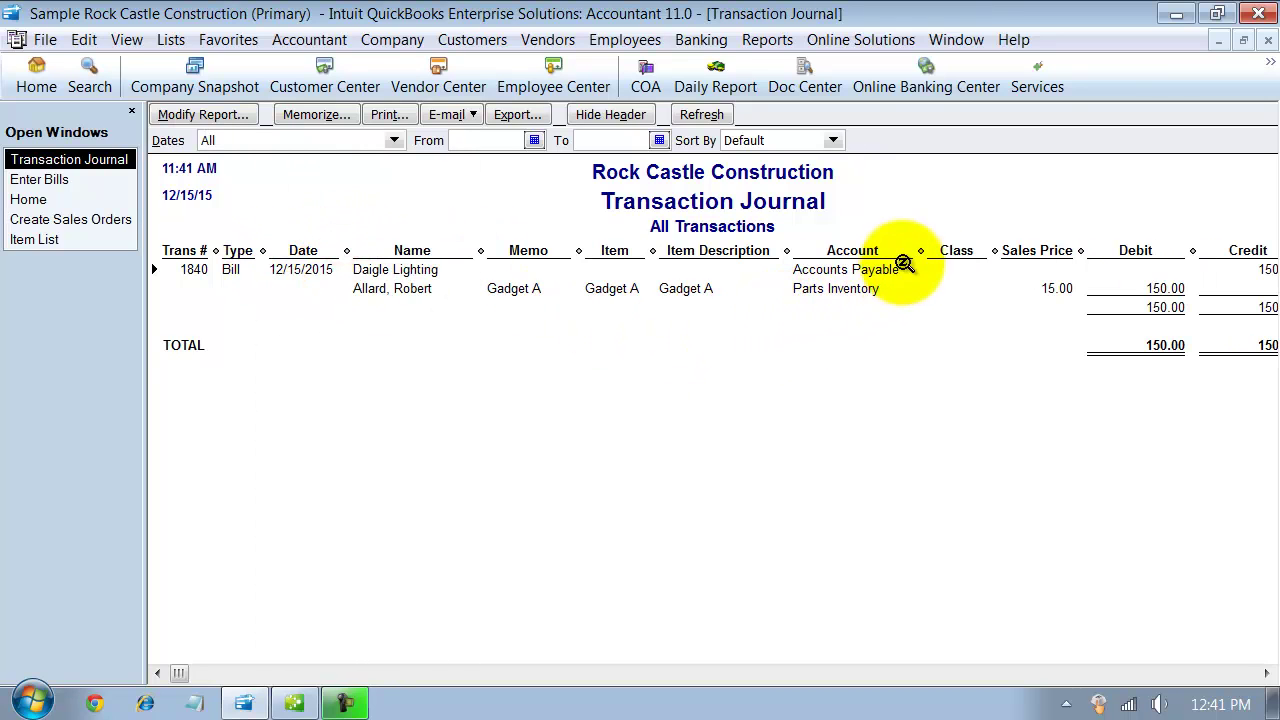
drag(988, 251, 860, 252)
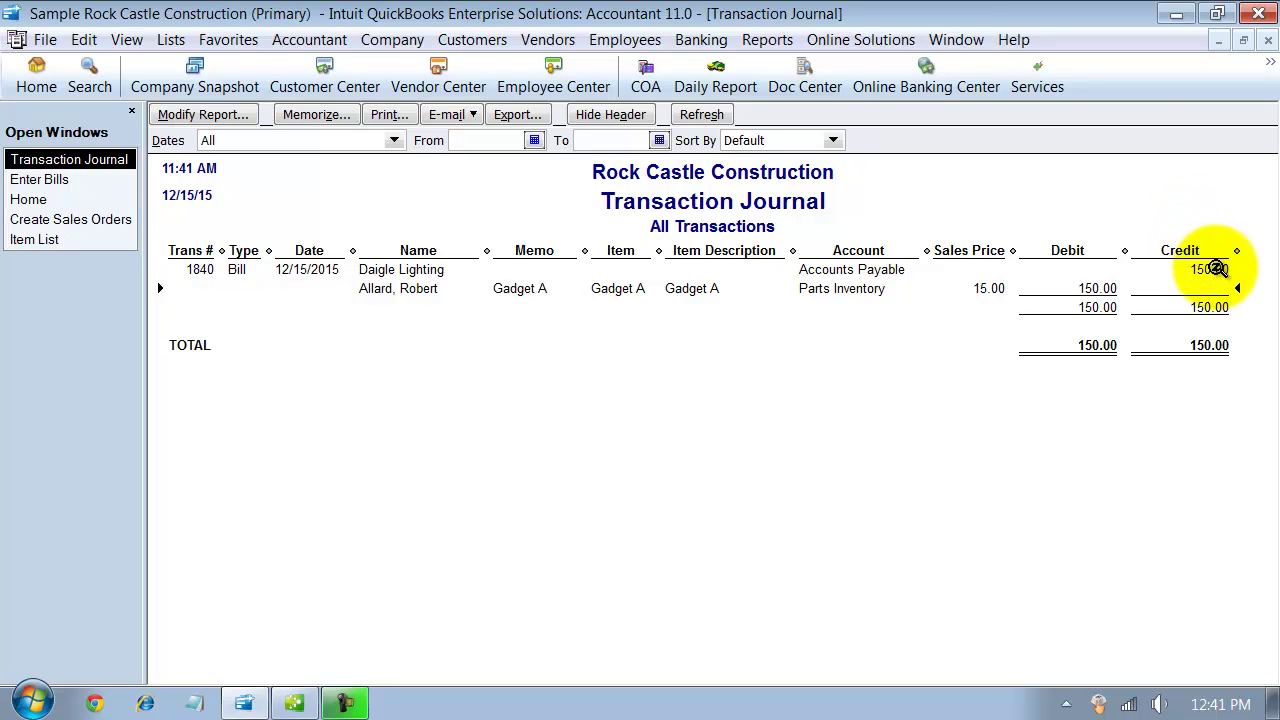
Step: Reopen the Daigle Lighting bill from the journal and examine the quantity, cost, amount and item entries of its lines
double_click(427, 270)
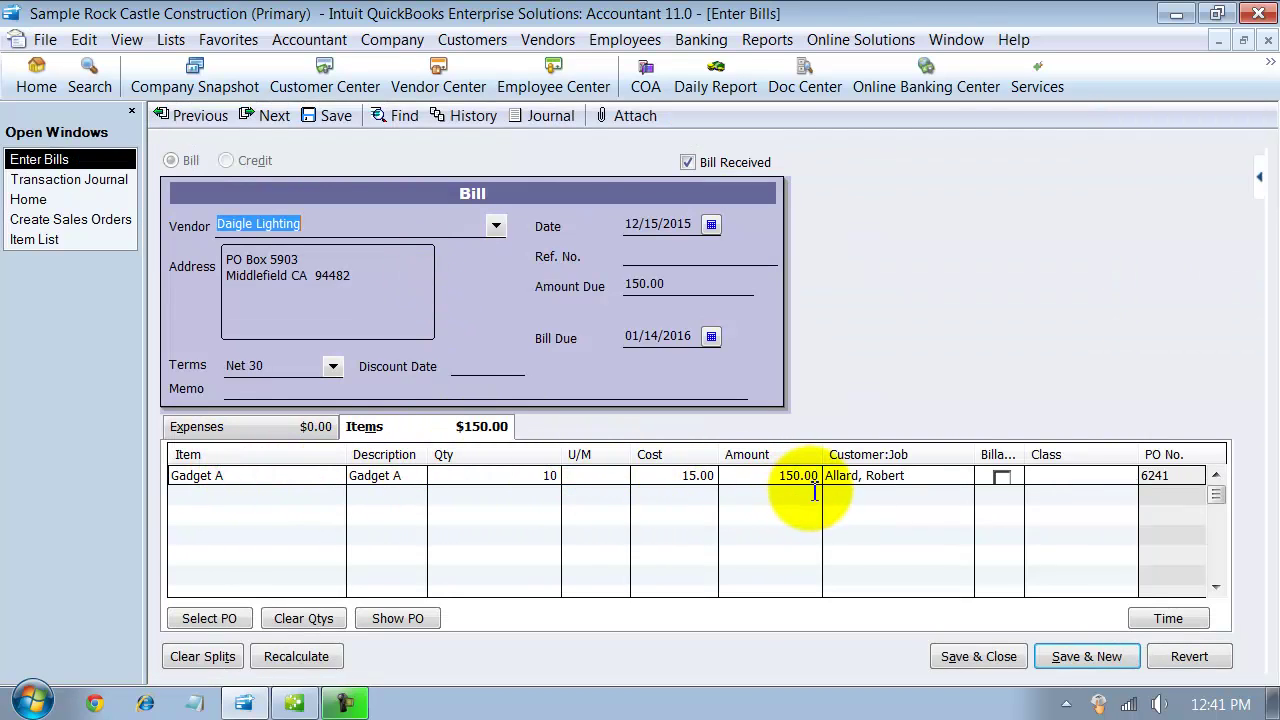
click(530, 476)
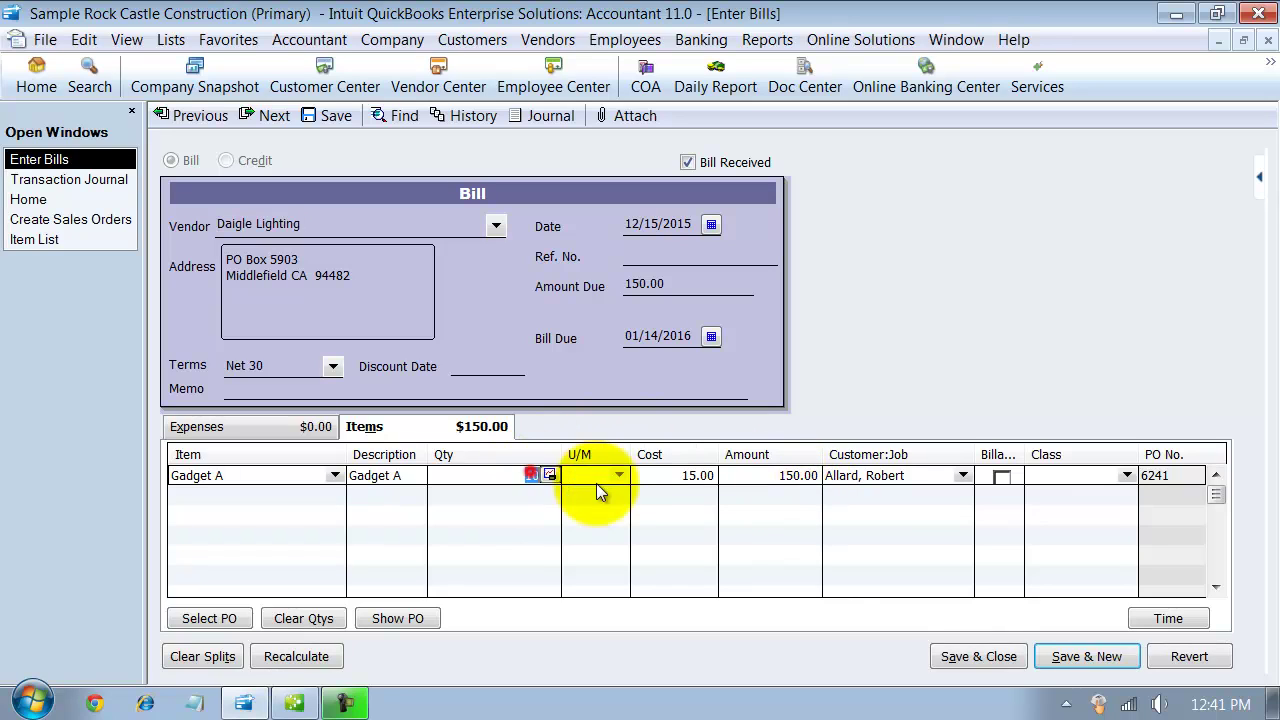
click(700, 477)
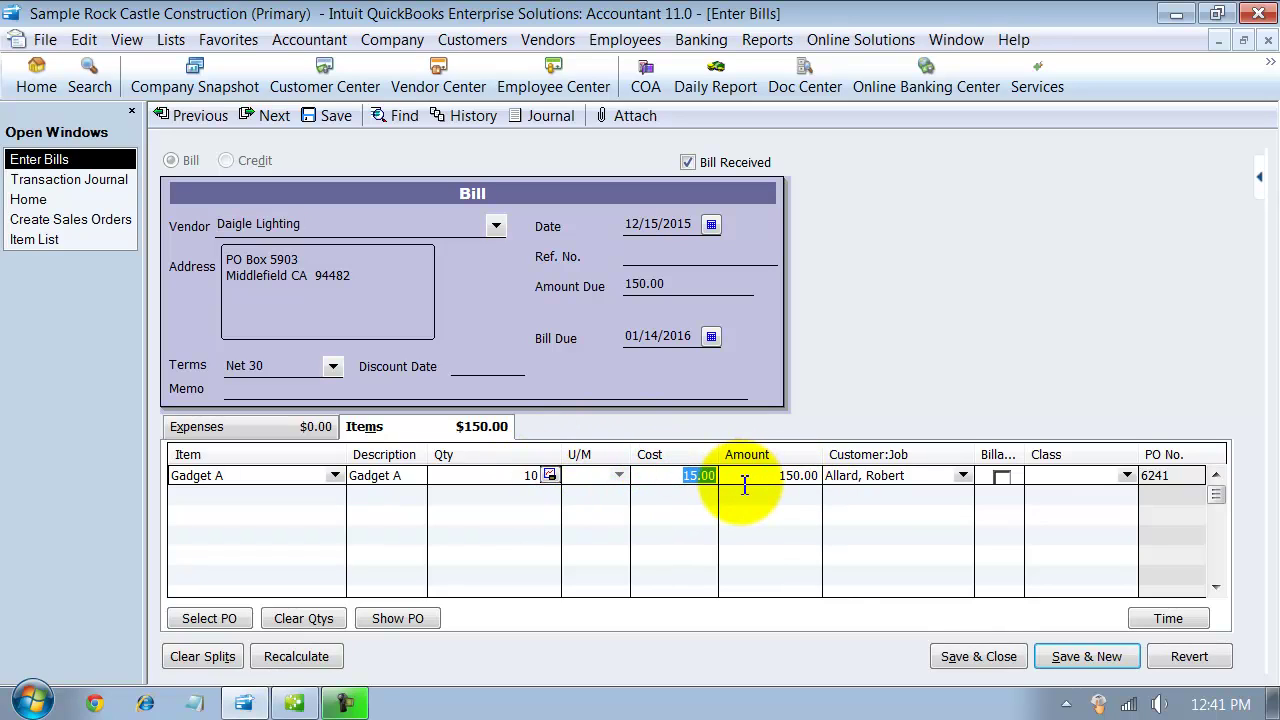
click(501, 470)
click(676, 480)
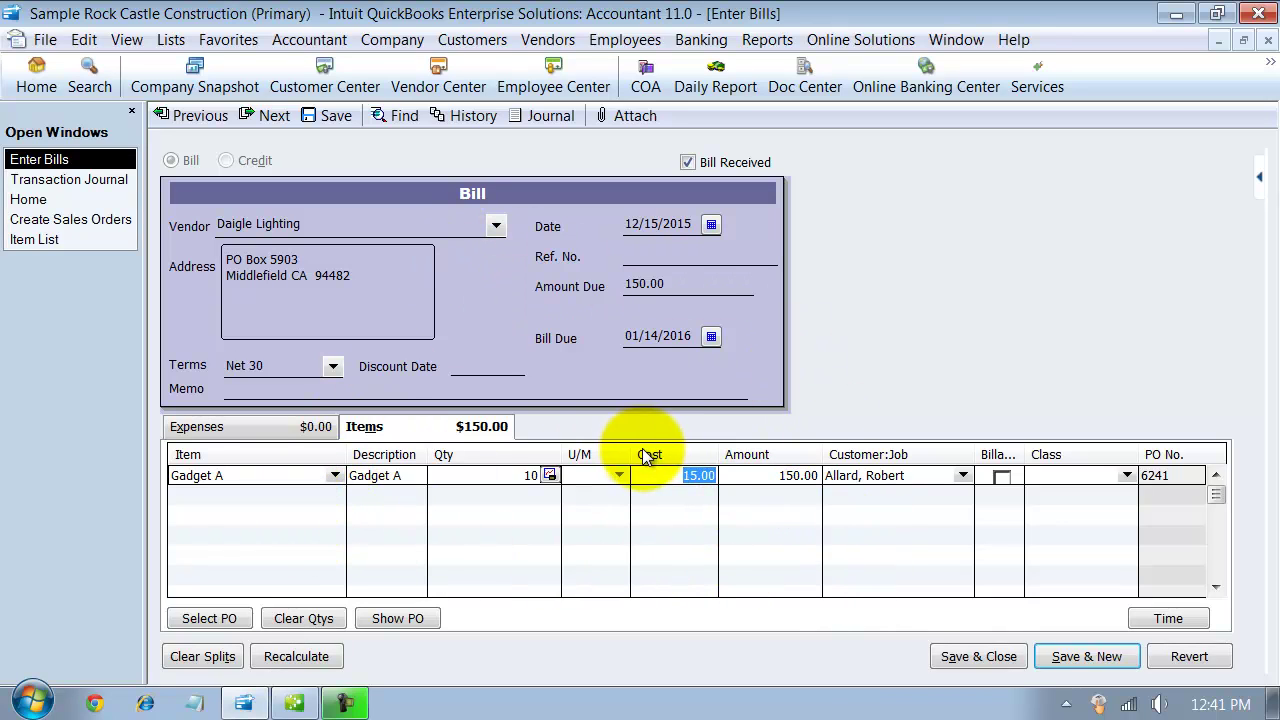
click(748, 475)
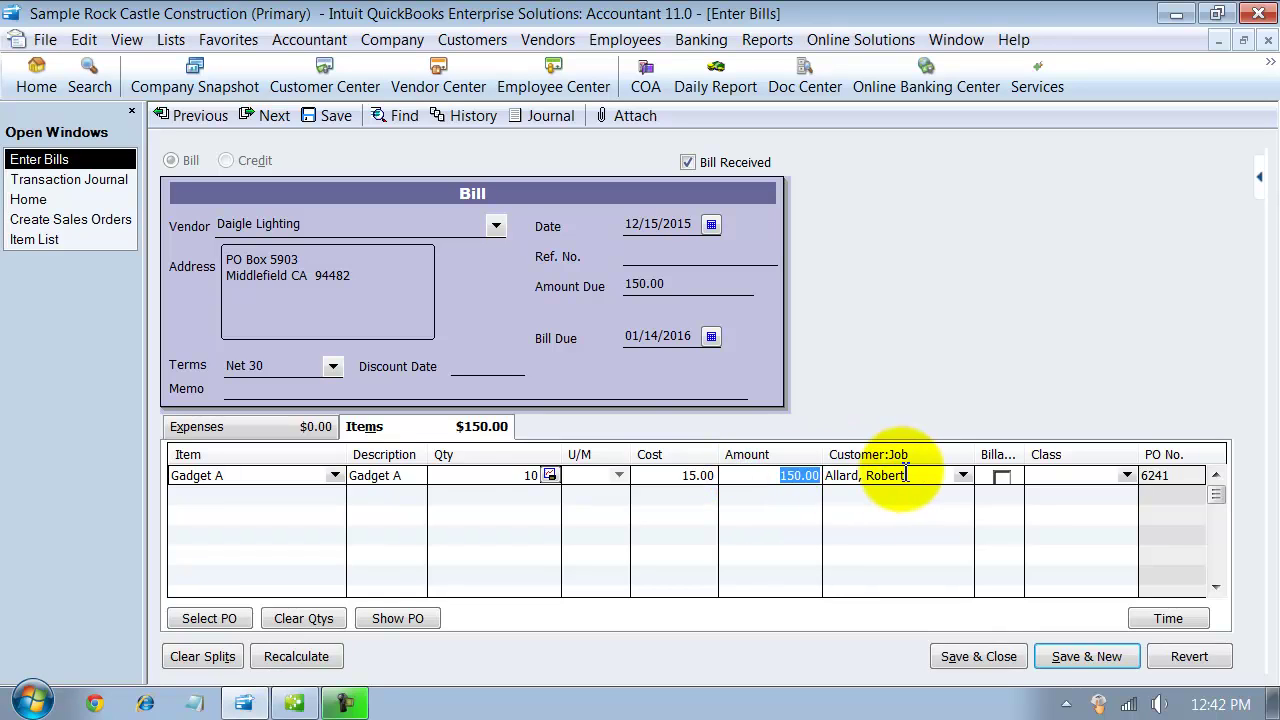
click(312, 490)
click(335, 496)
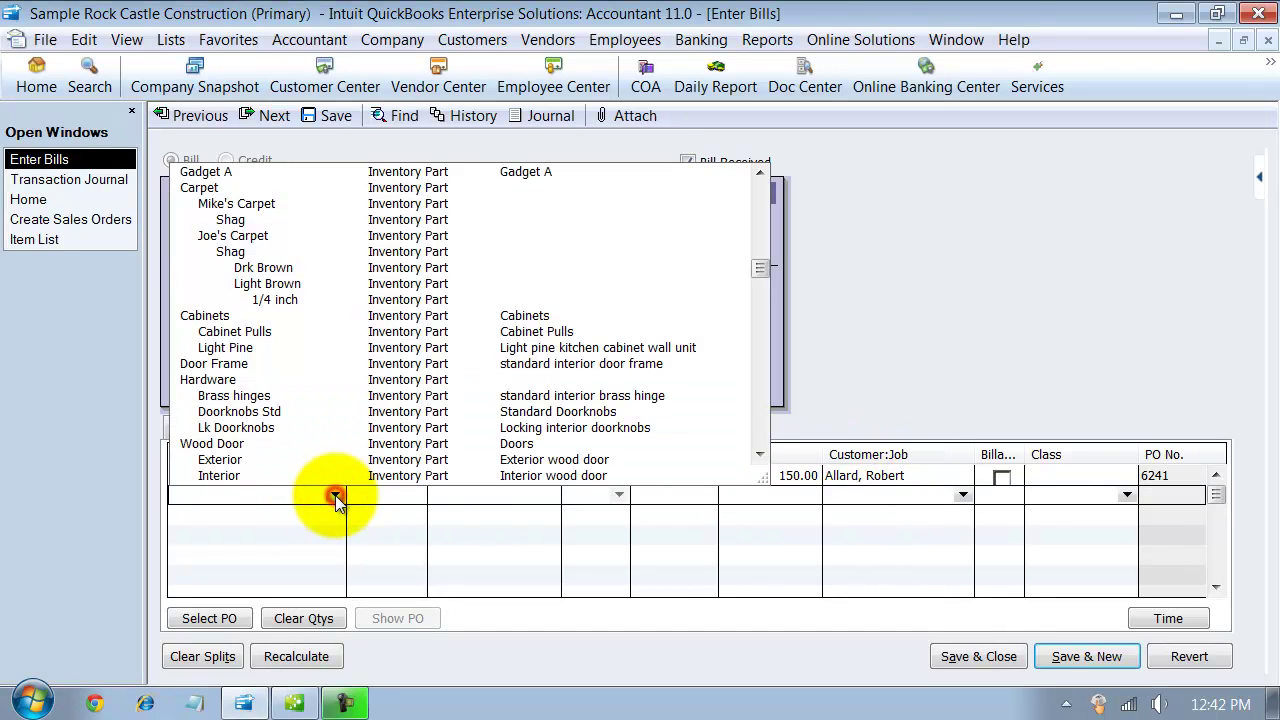
click(262, 498)
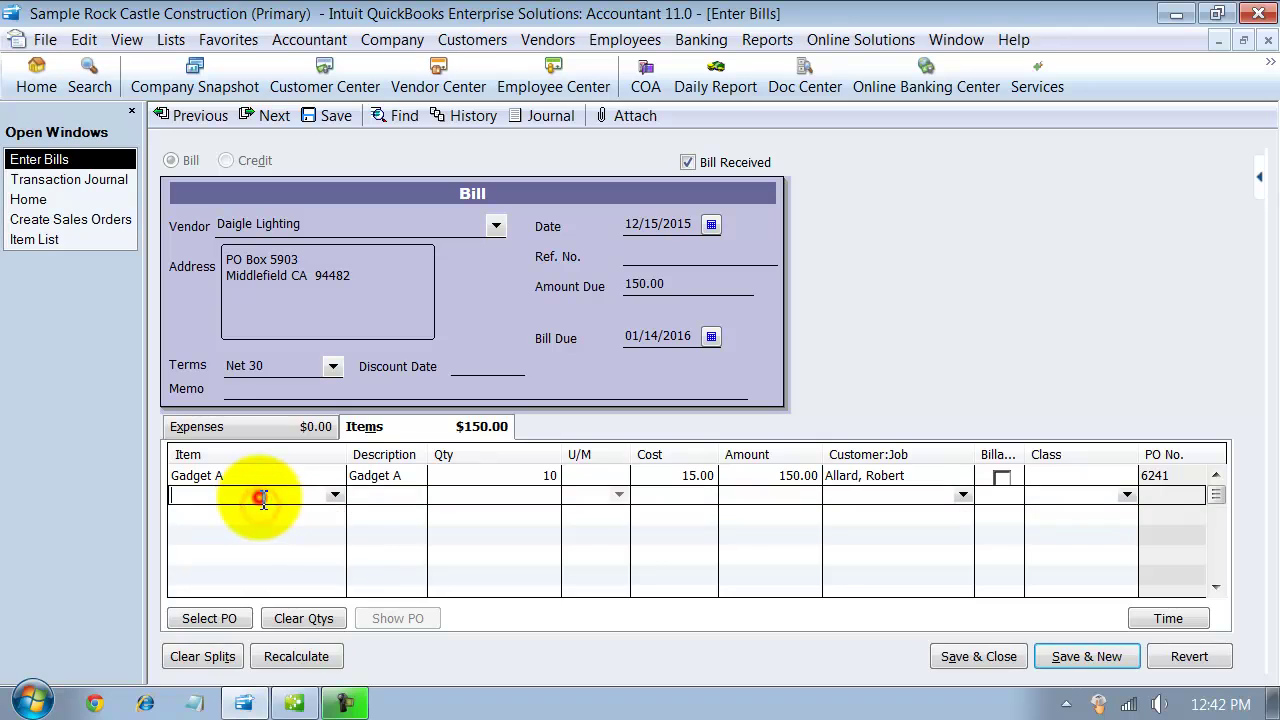
click(306, 475)
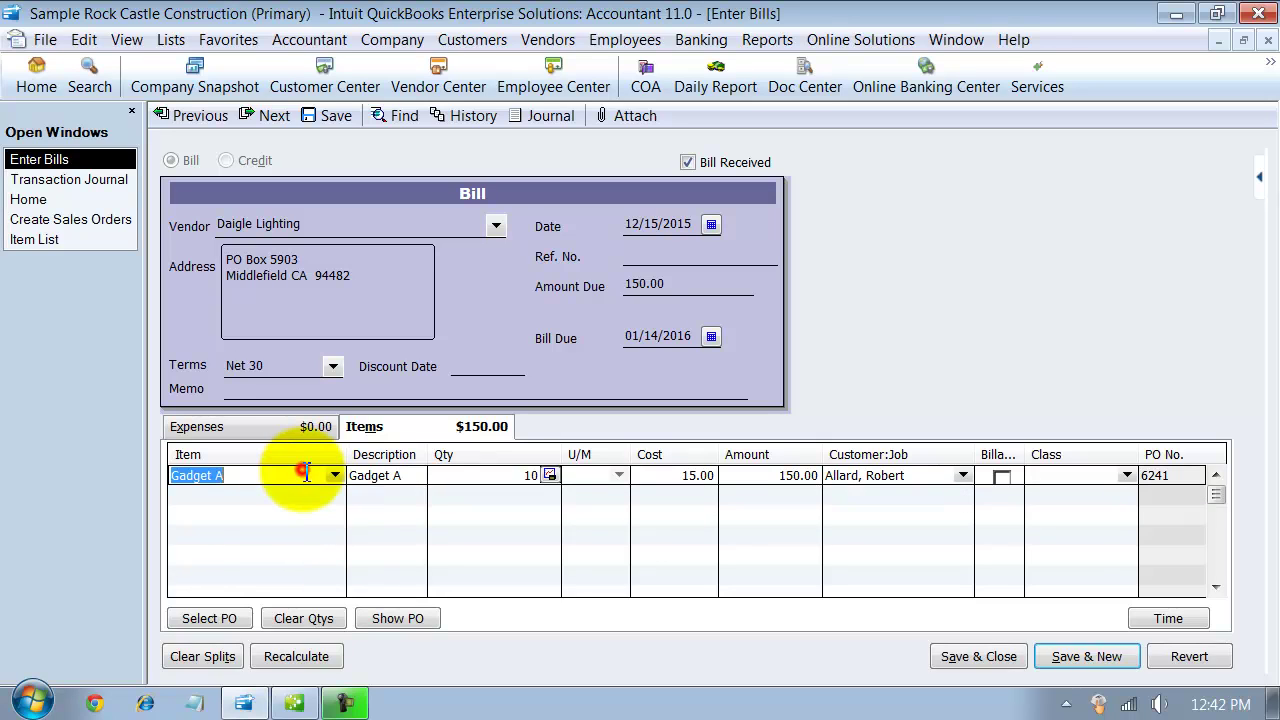
Step: Set the Gadget A line amount on the bill to 170 and recalculate the bill
click(766, 474)
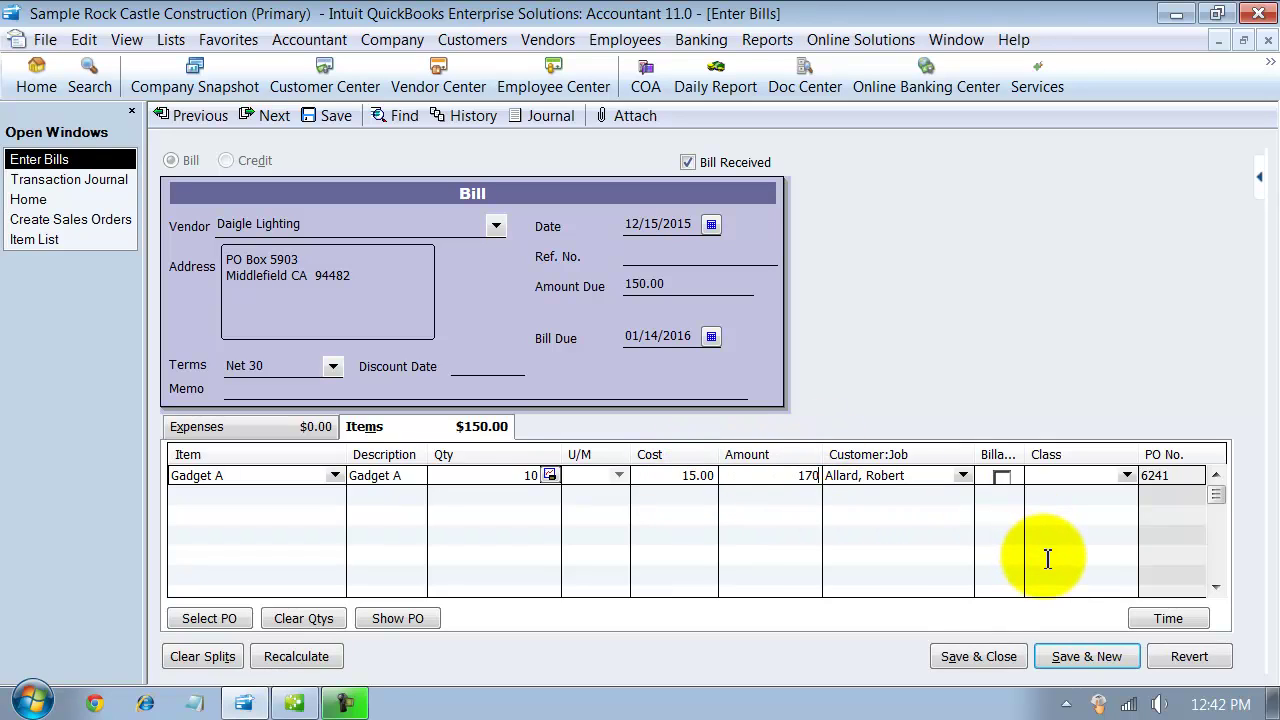
click(789, 493)
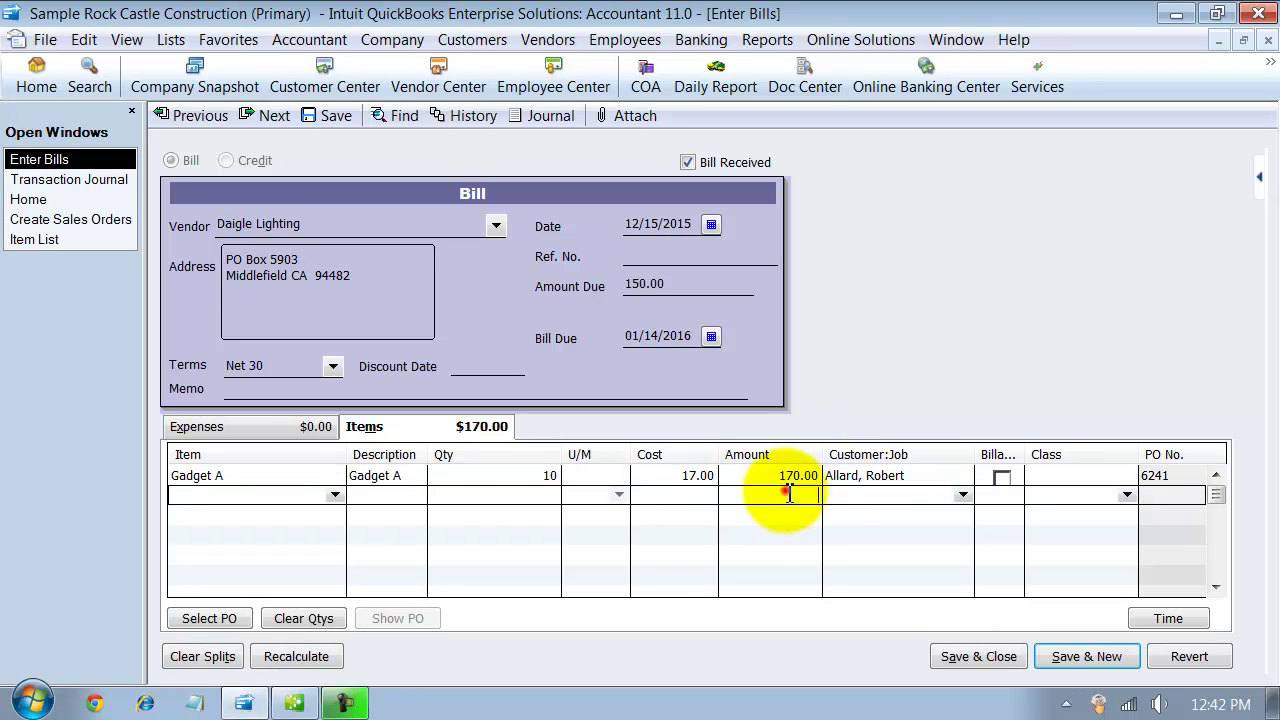
click(663, 475)
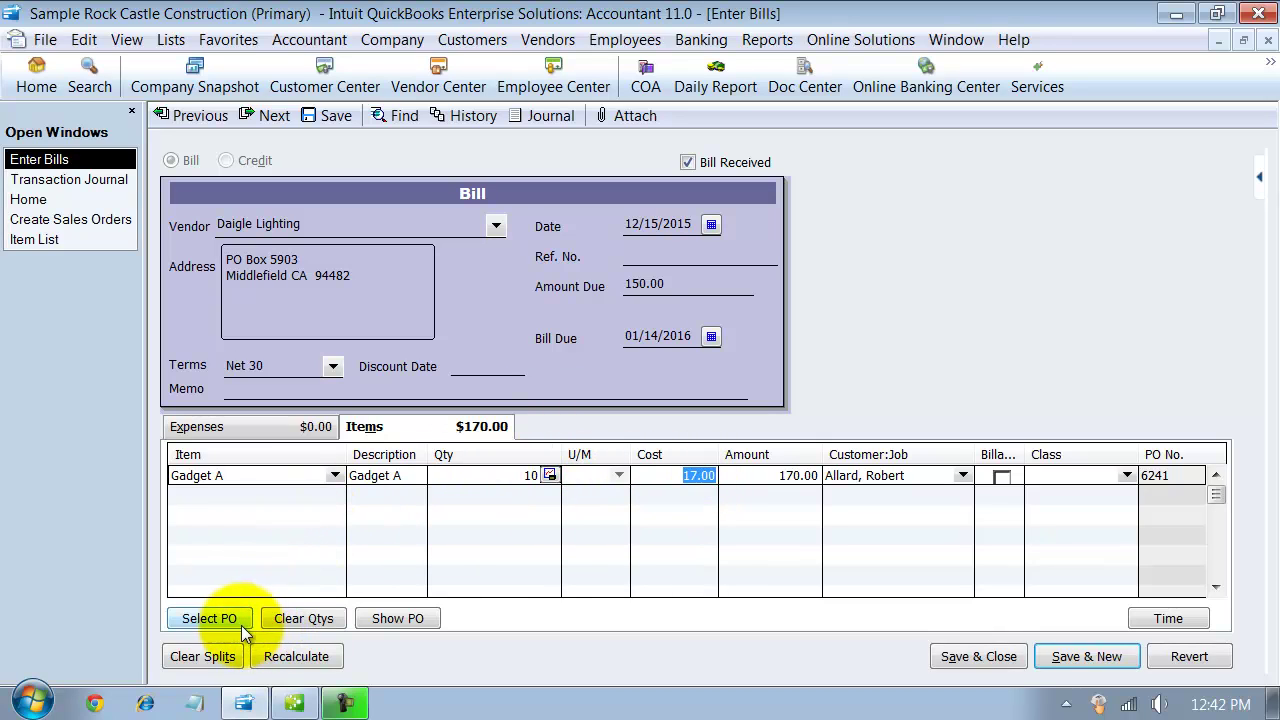
click(278, 660)
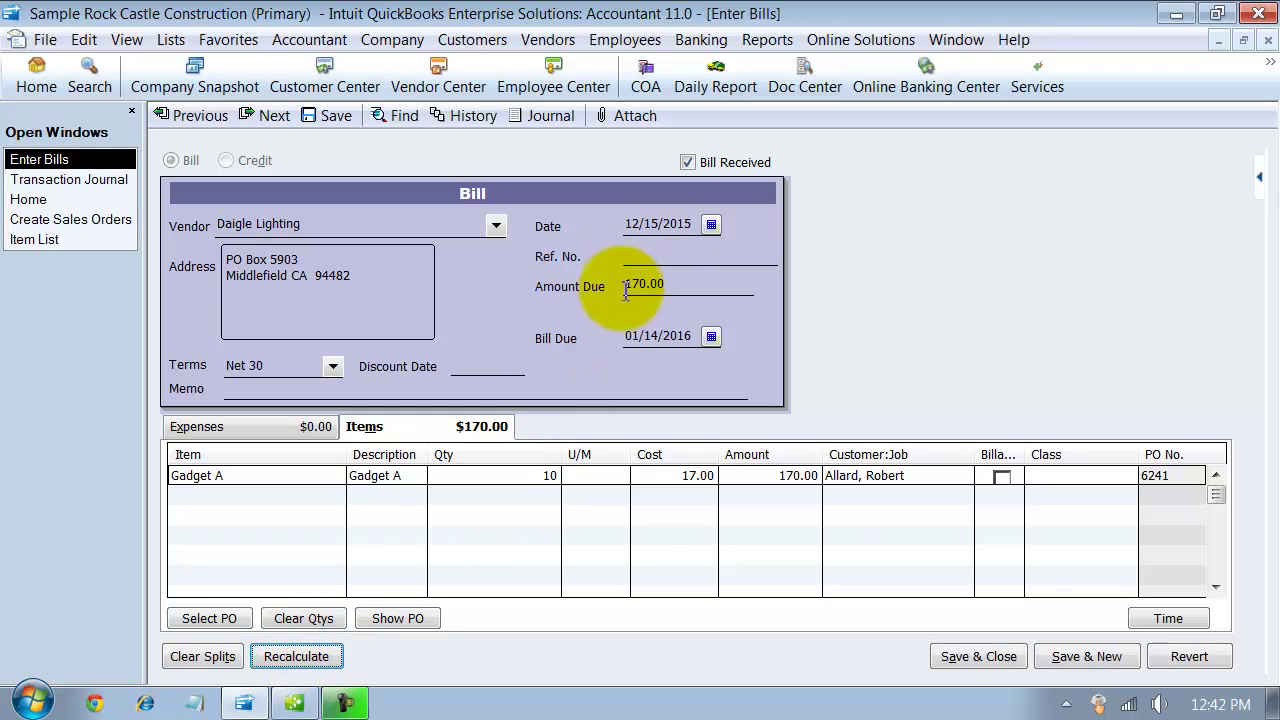
Step: Save and close the bill, accepting the change to the linked transaction, and close the transaction journal
click(975, 656)
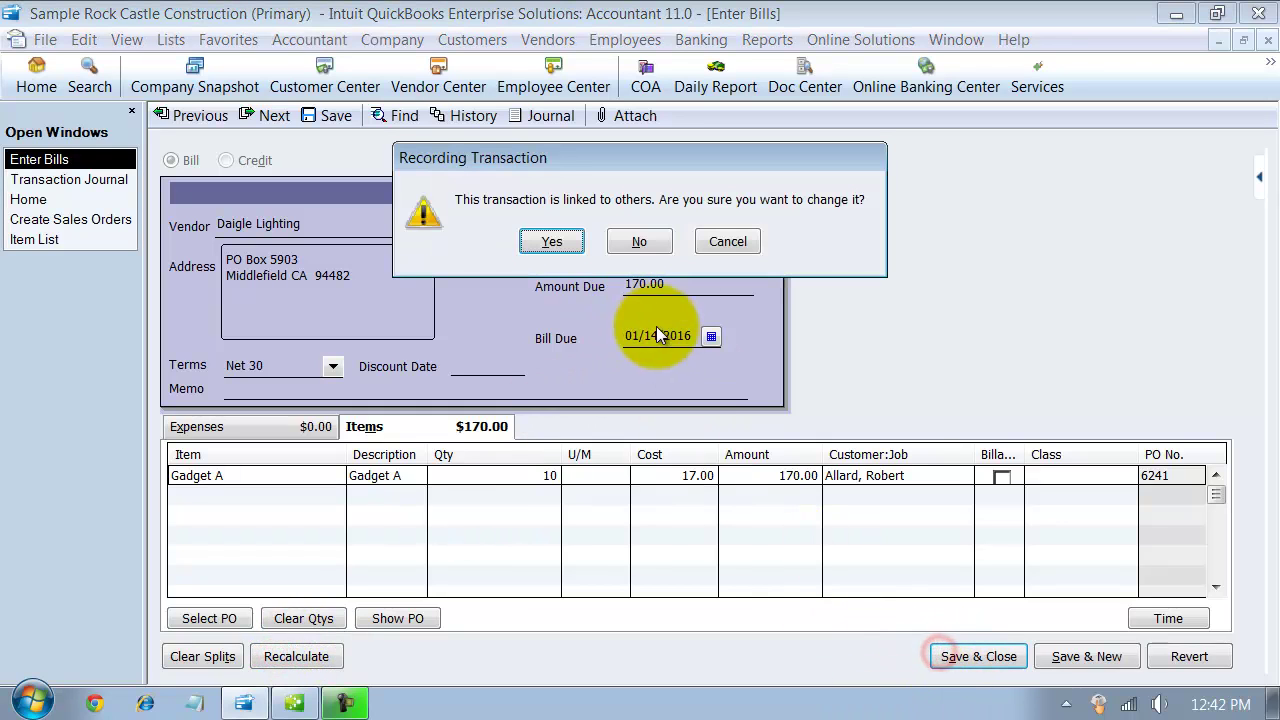
click(552, 243)
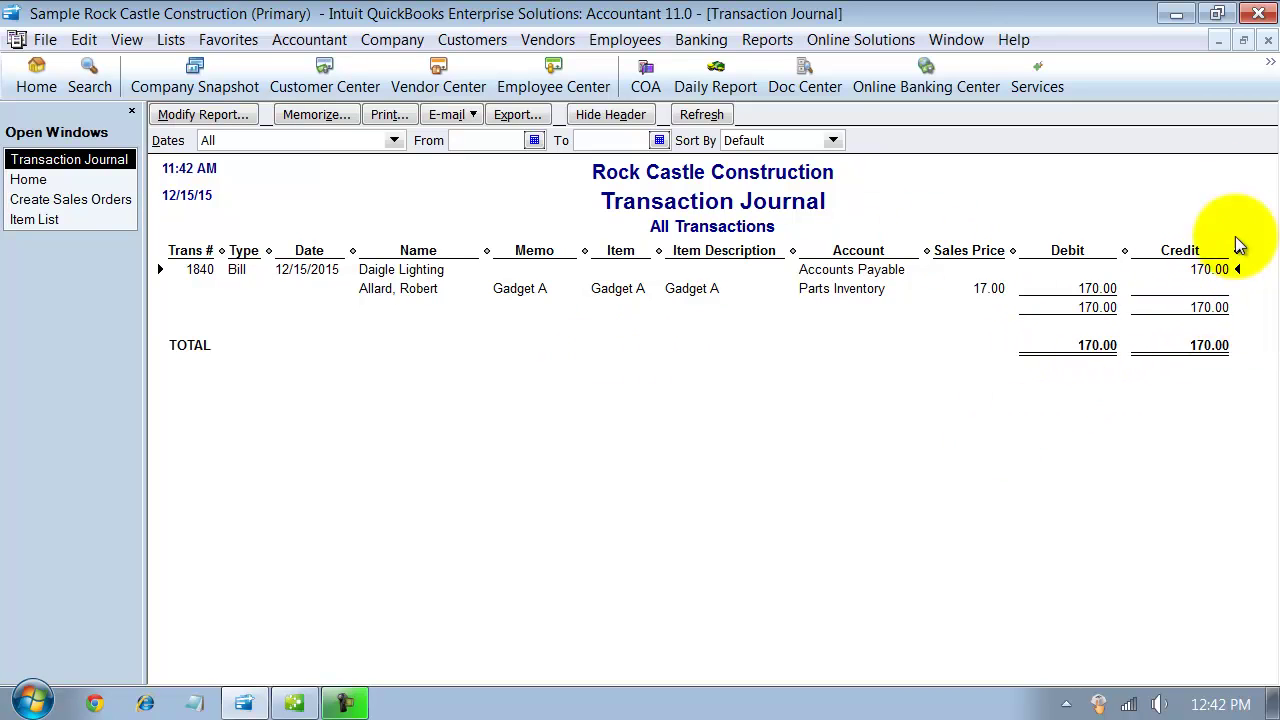
click(1268, 42)
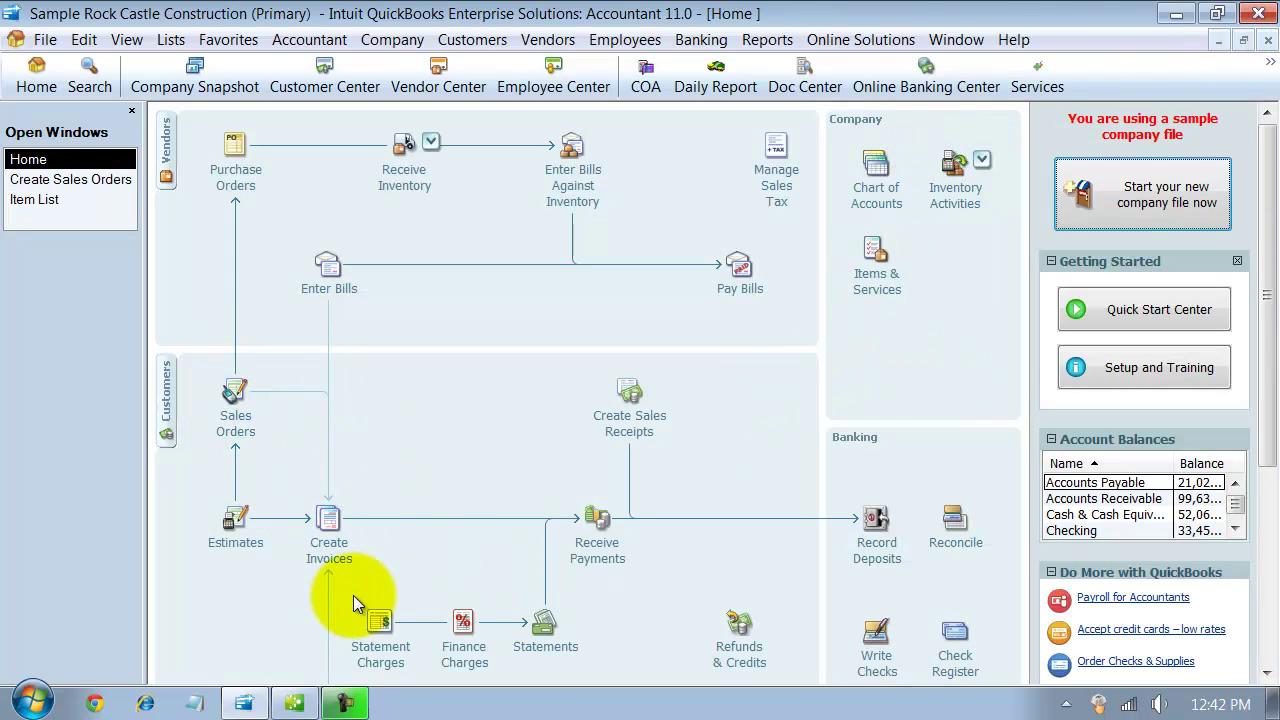
Step: Create an invoice for the customer covering all of the open Gadget A sales order, and save it
click(320, 558)
click(328, 182)
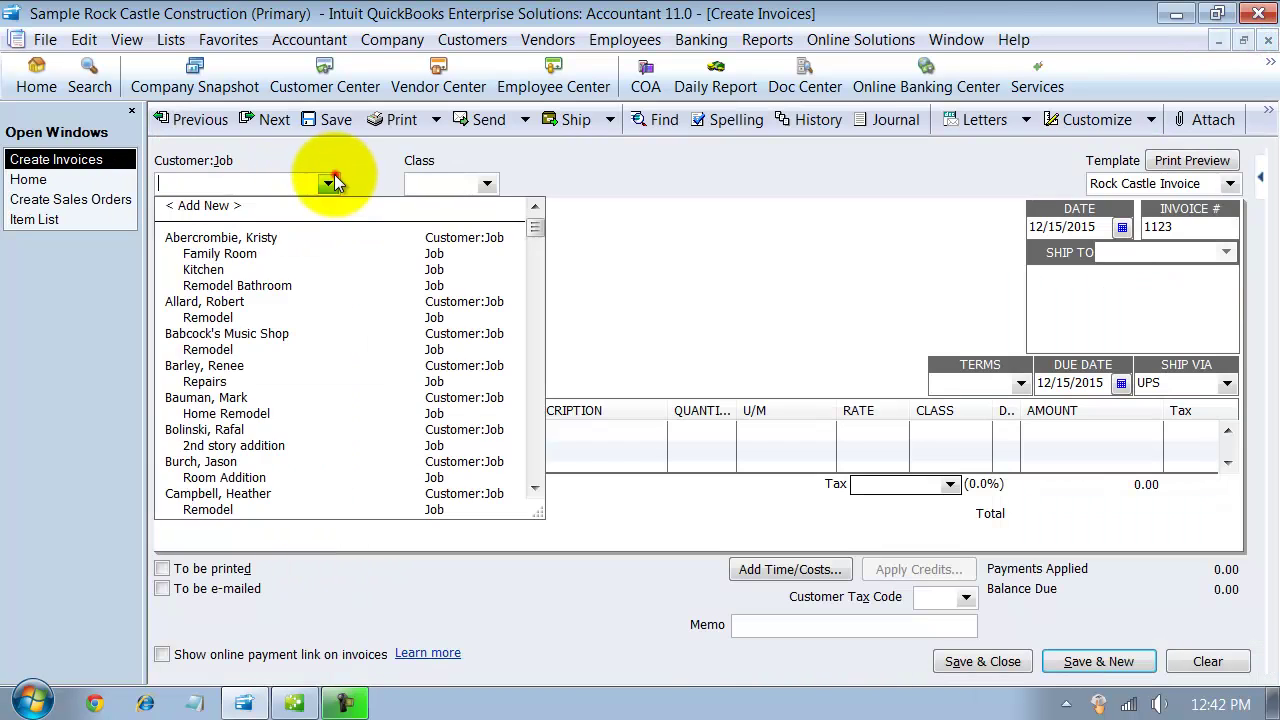
click(200, 301)
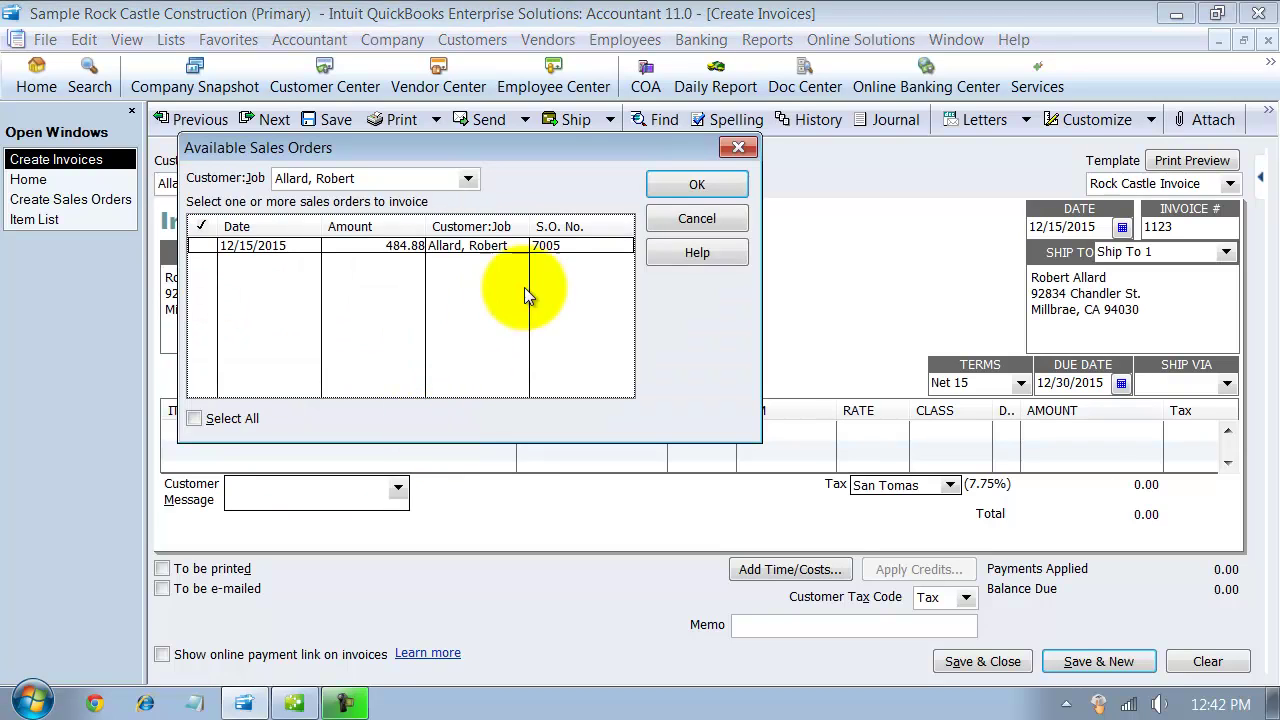
click(201, 246)
click(682, 184)
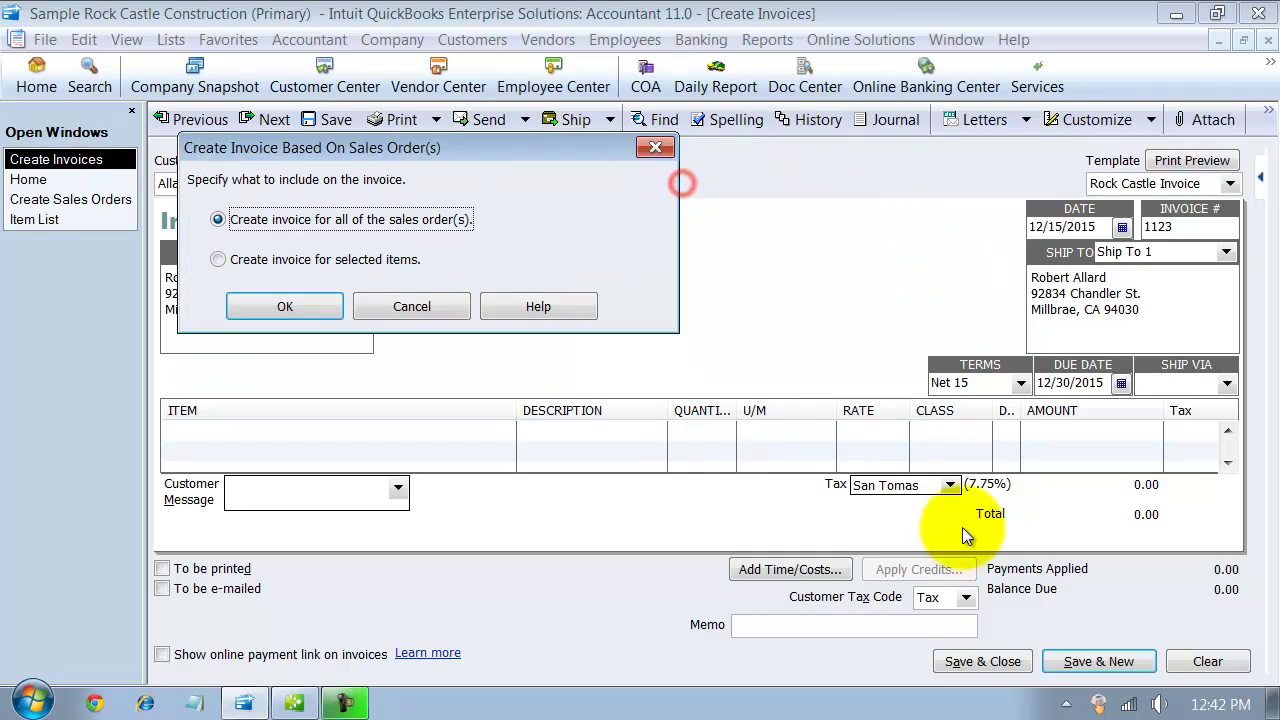
click(268, 307)
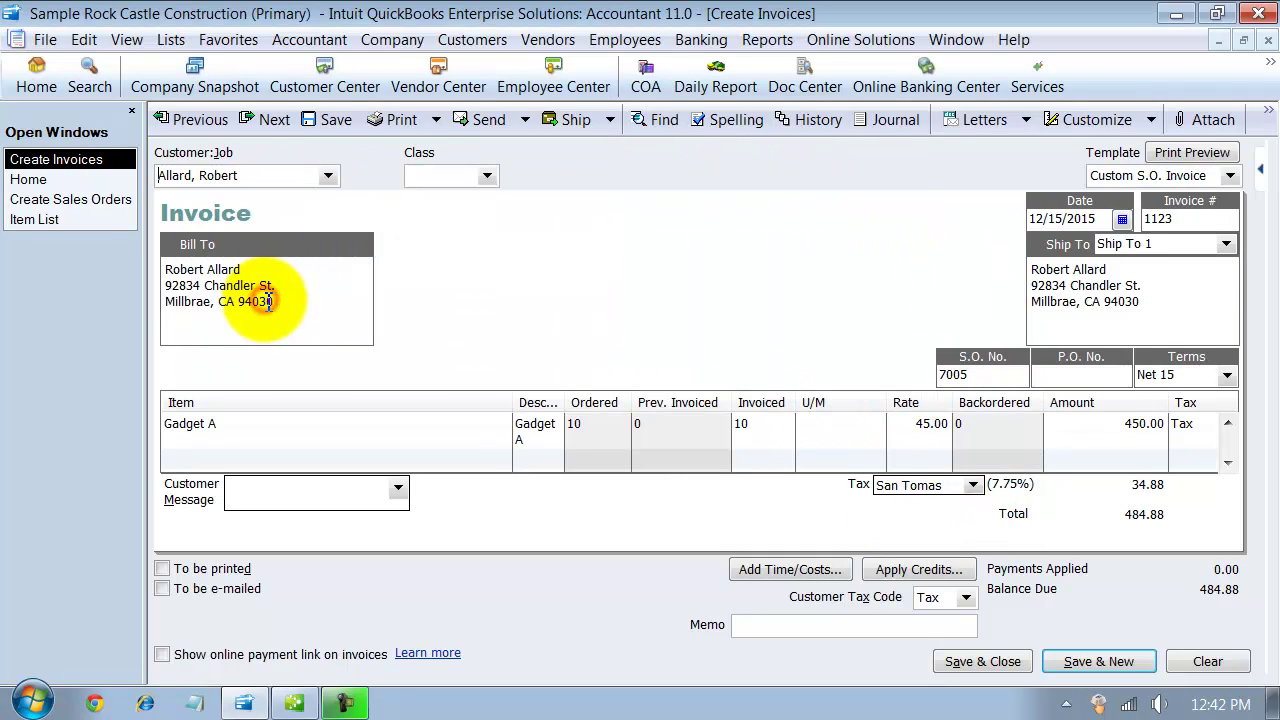
drag(508, 403, 336, 399)
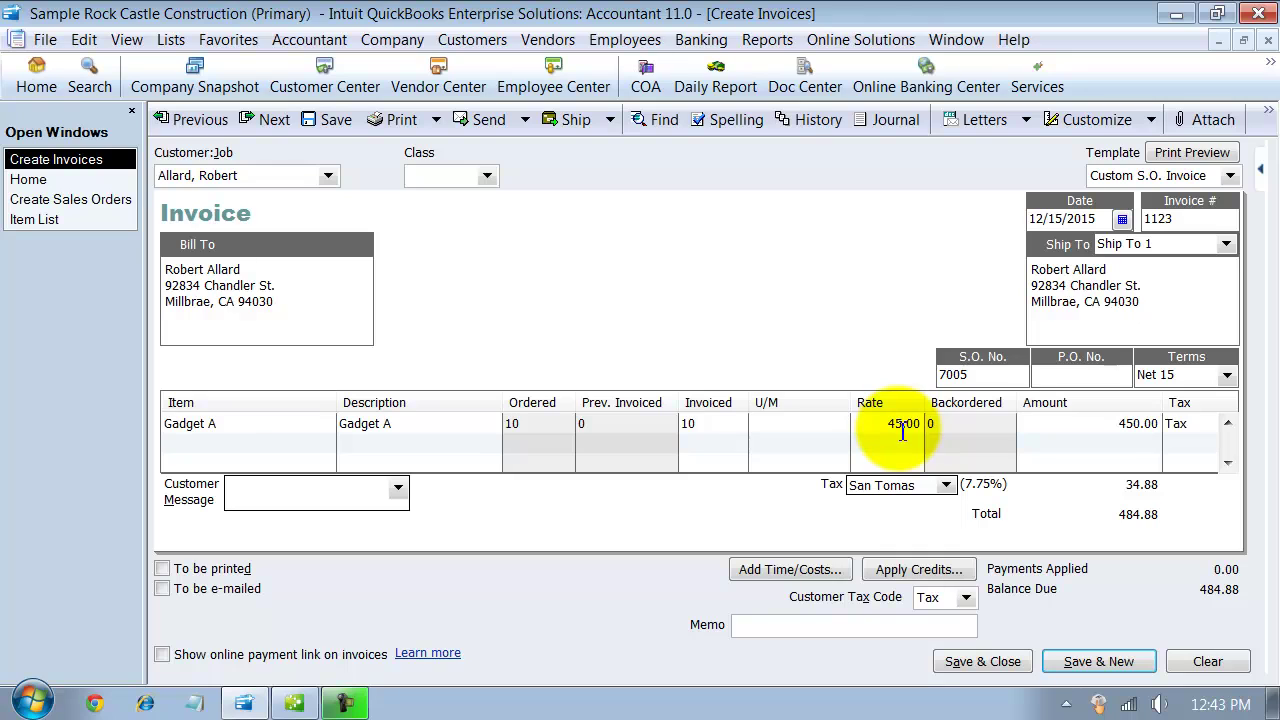
click(336, 120)
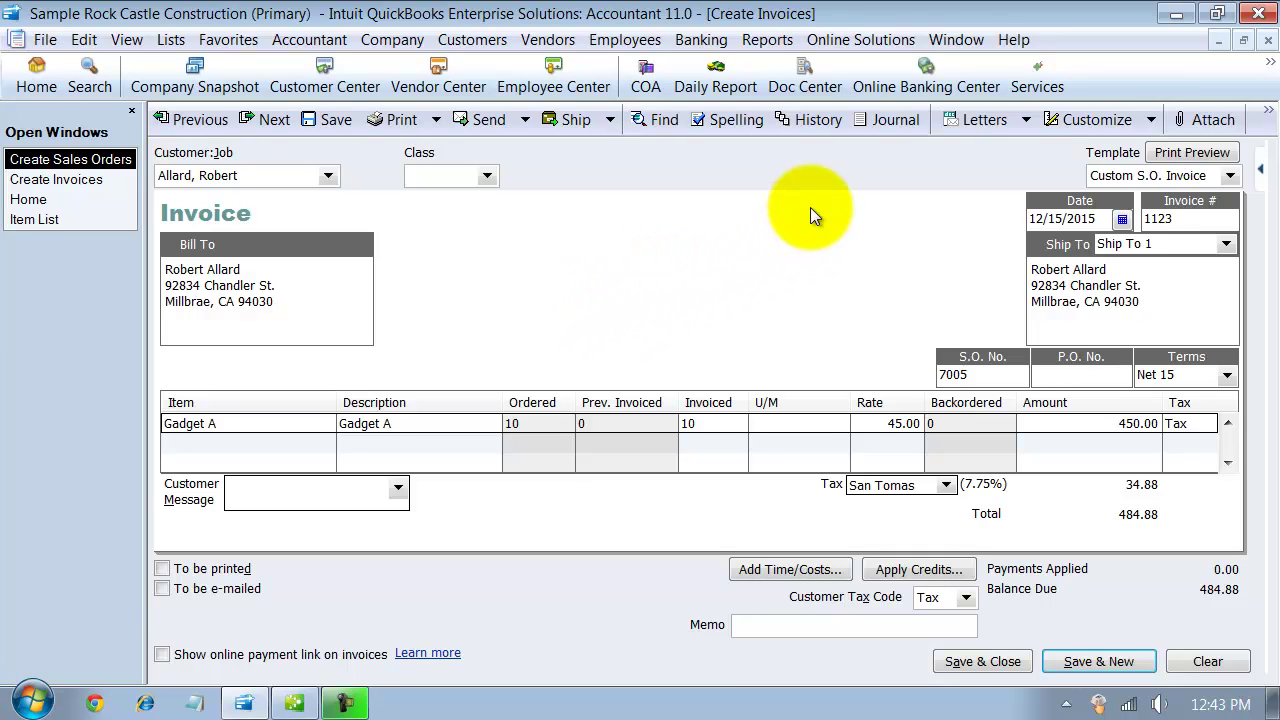
Step: Open the invoice's transaction journal, fit the columns to review its debit and credit postings, and close the report
click(908, 125)
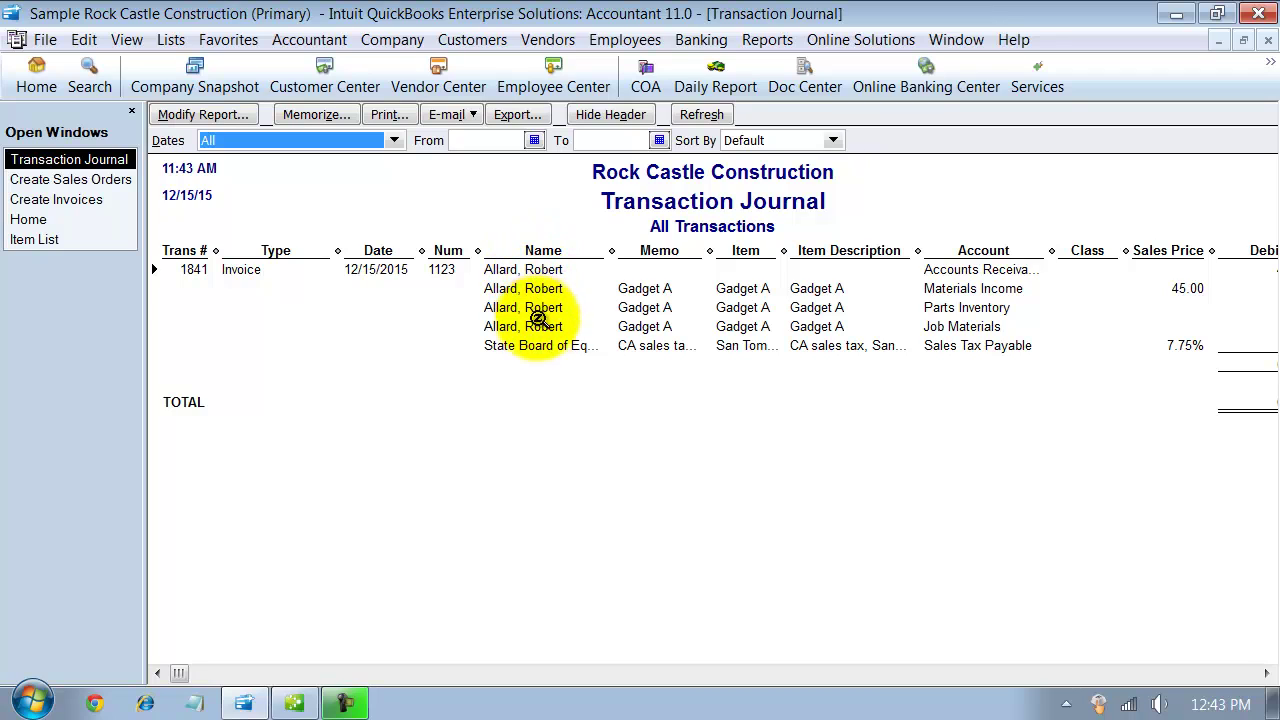
drag(339, 250, 278, 252)
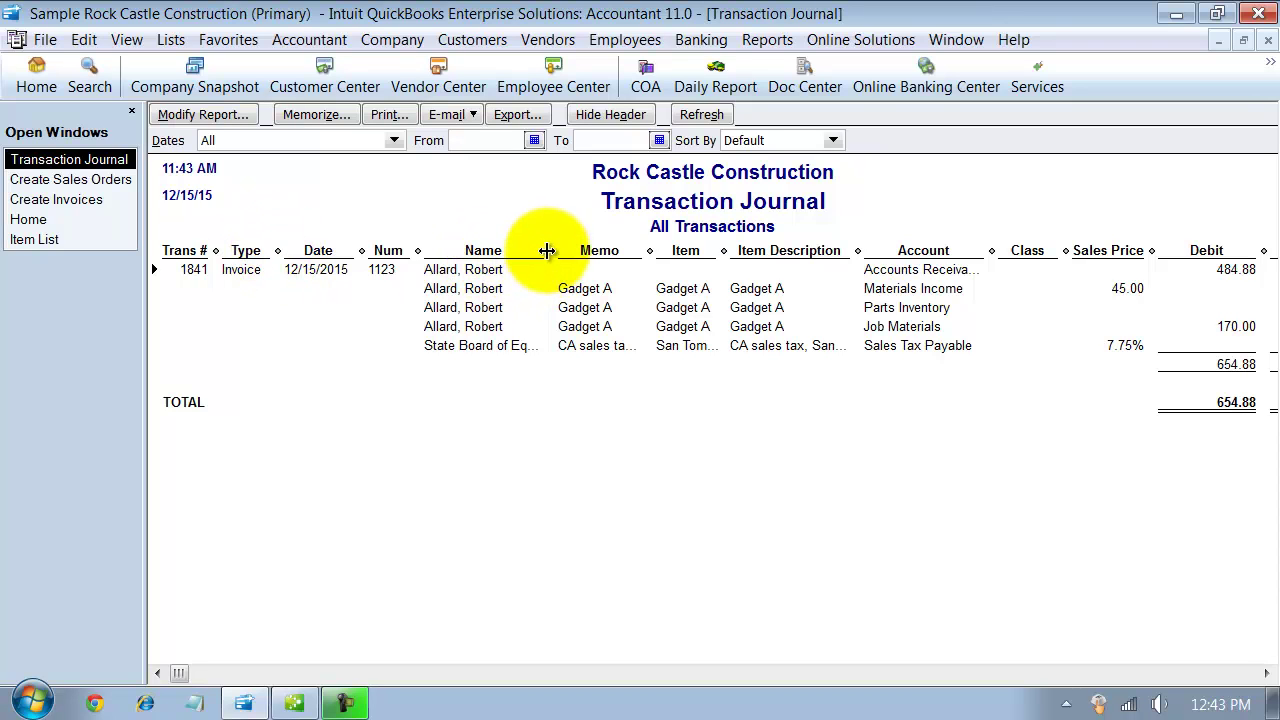
drag(551, 250, 517, 250)
drag(1031, 250, 889, 252)
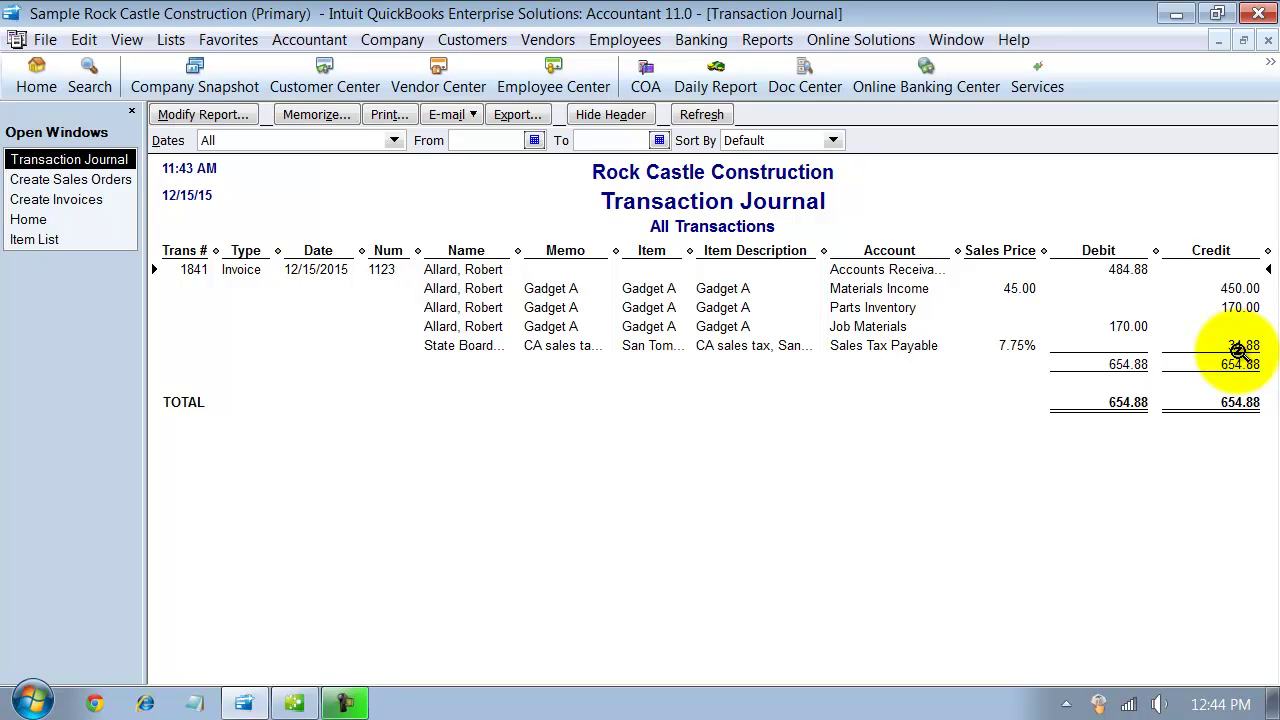
click(1120, 268)
click(1240, 288)
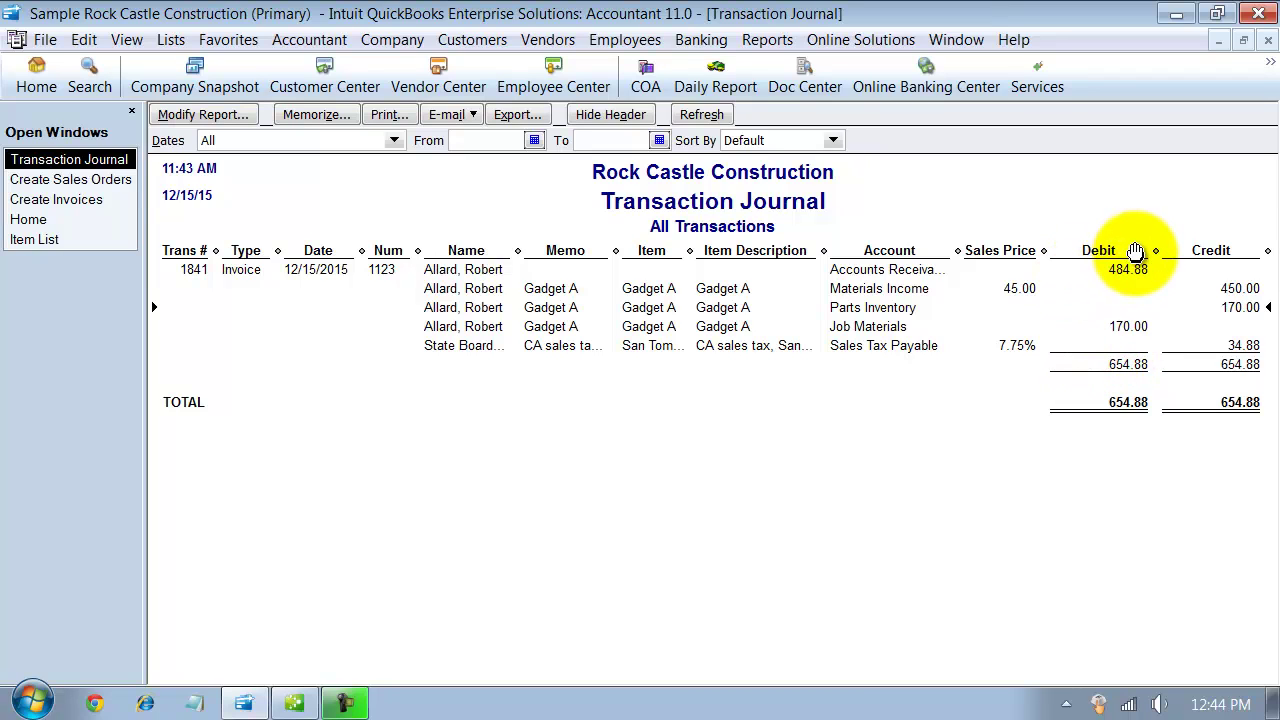
click(1266, 41)
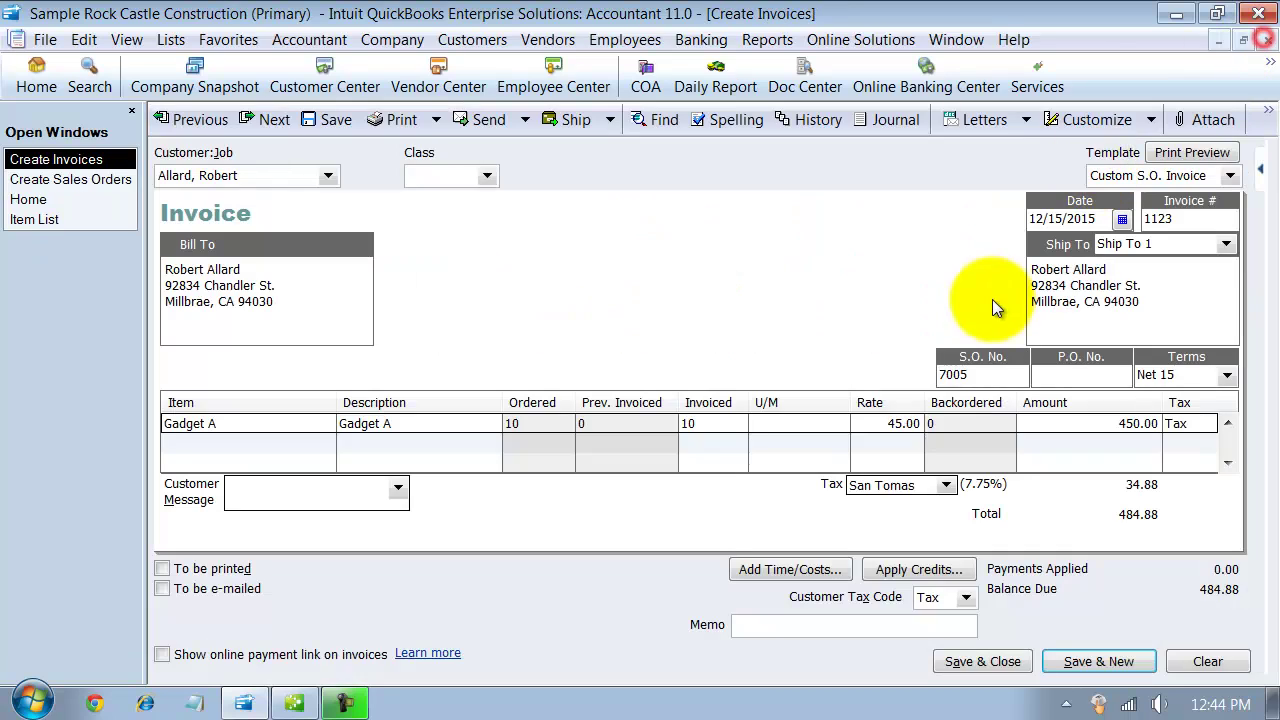